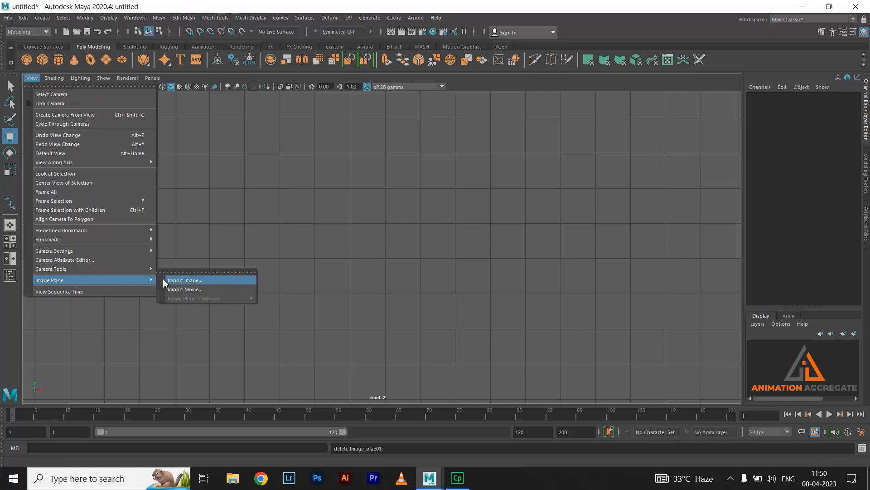
# Import chess-set-british-ebonized-both-colors-1100x980__78148.jpg from the Chess folder as an image plane in the front view.
pyautogui.click(168, 281)
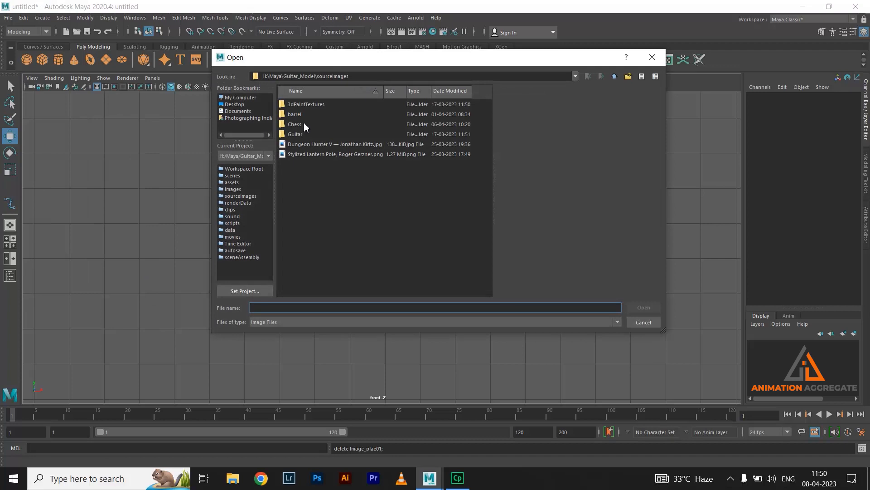
pyautogui.click(305, 126)
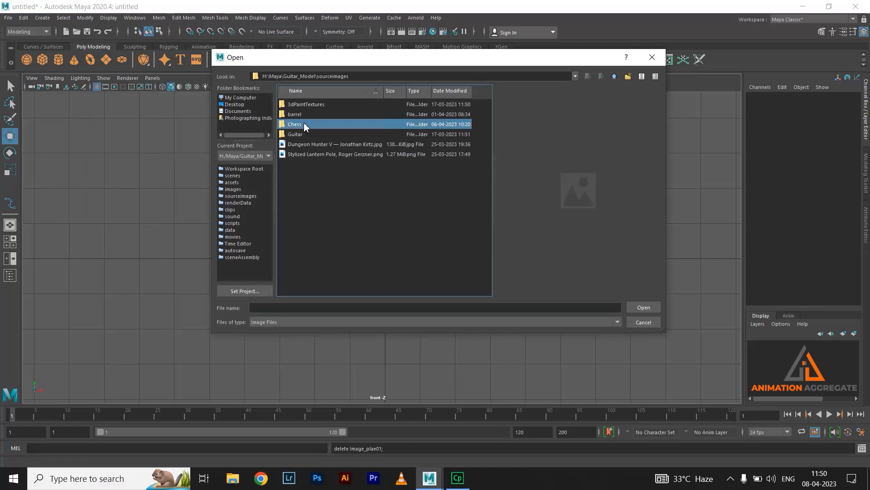
pyautogui.doubleClick(299, 125)
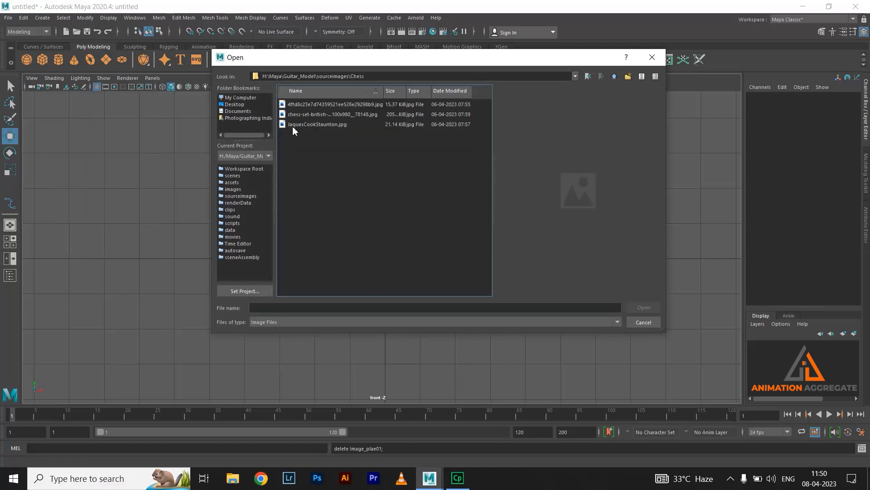
pyautogui.click(315, 116)
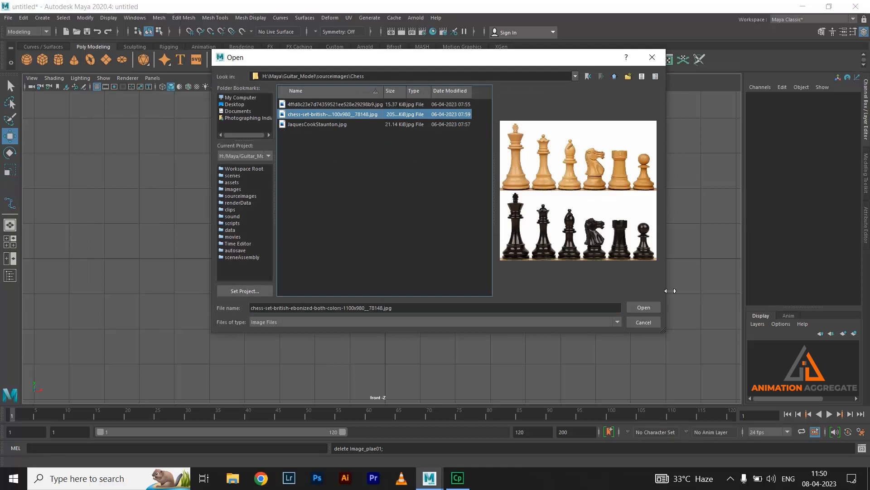
pyautogui.click(643, 306)
# Move the image plane back along Z to about -13.6 and display it only when looking through the front camera.
pyautogui.press('space')
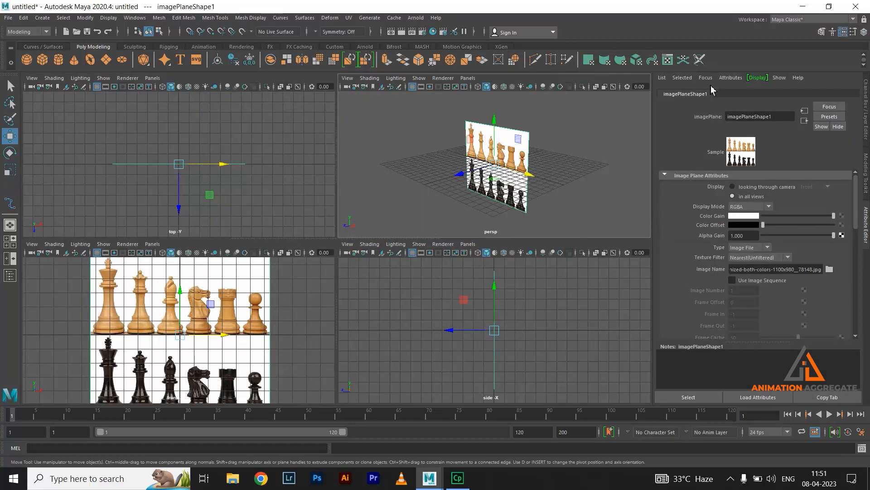
pyautogui.click(549, 138)
pyautogui.click(466, 189)
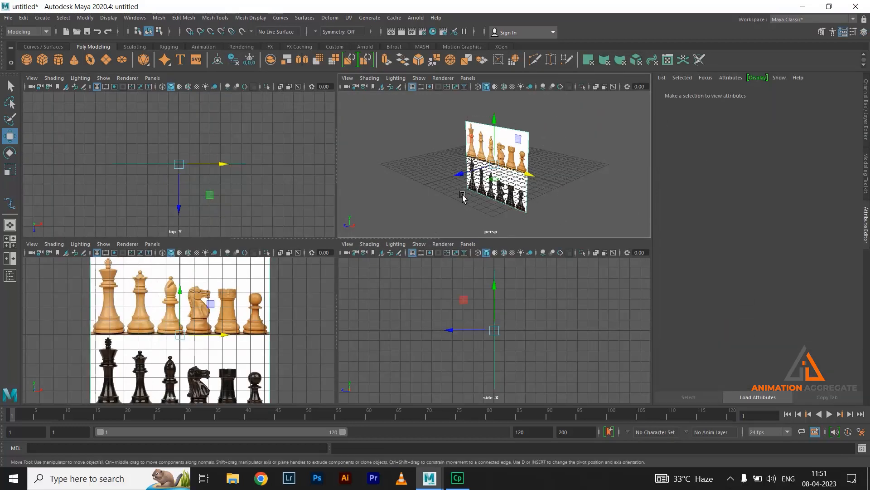
pyautogui.hotkey('ctrl', 'a')
pyautogui.hotkey('ctrl', 'a')
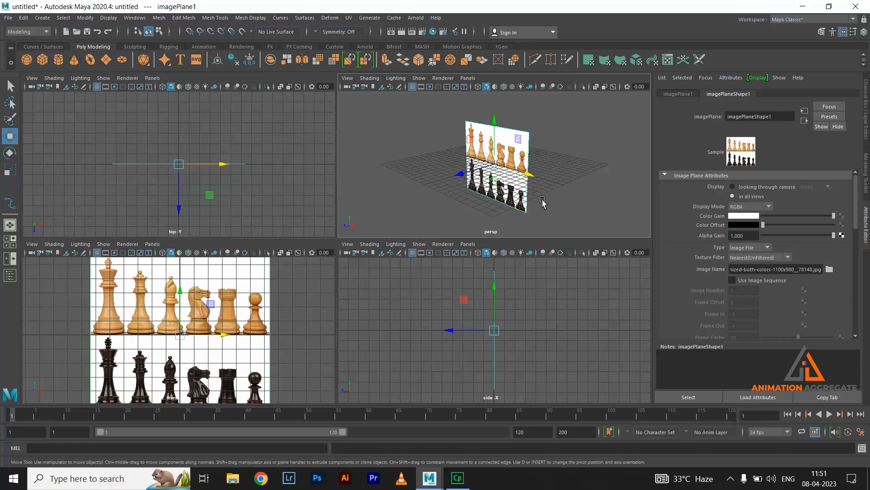
pyautogui.moveTo(461, 176); pyautogui.dragTo(524, 151)
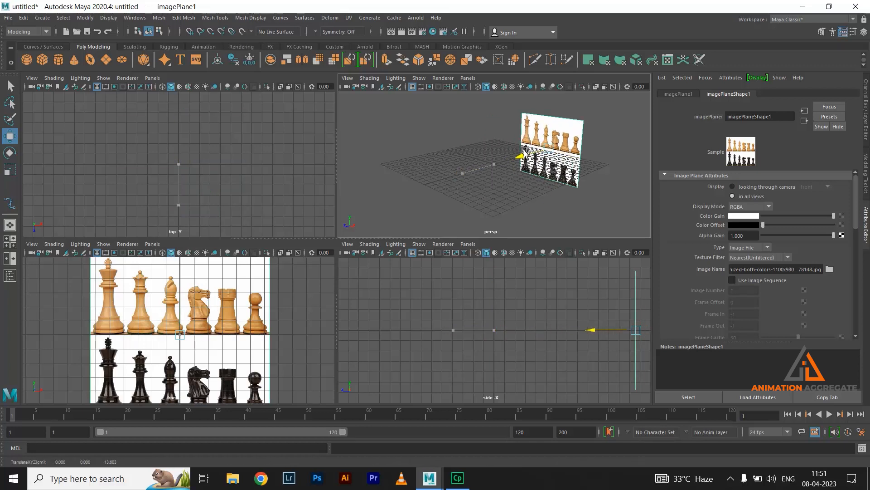
pyautogui.click(748, 187)
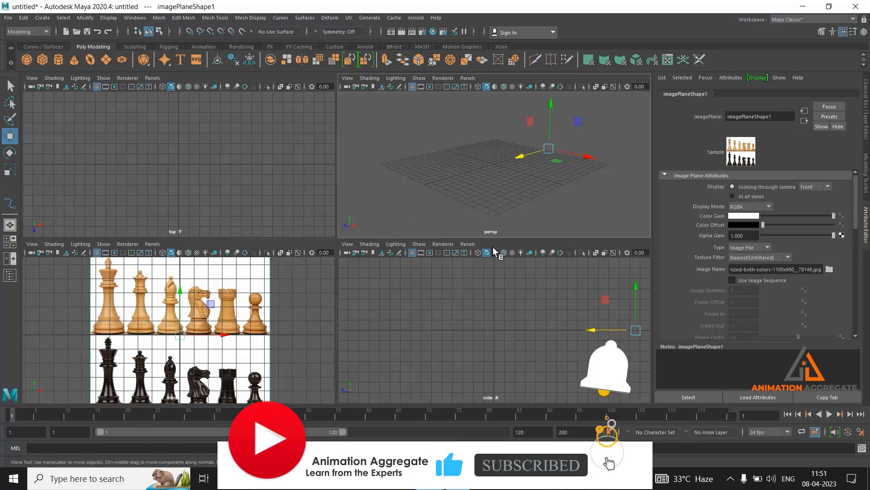
# Set the image plane's Alpha Gain to 0.5.
pyautogui.click(224, 310)
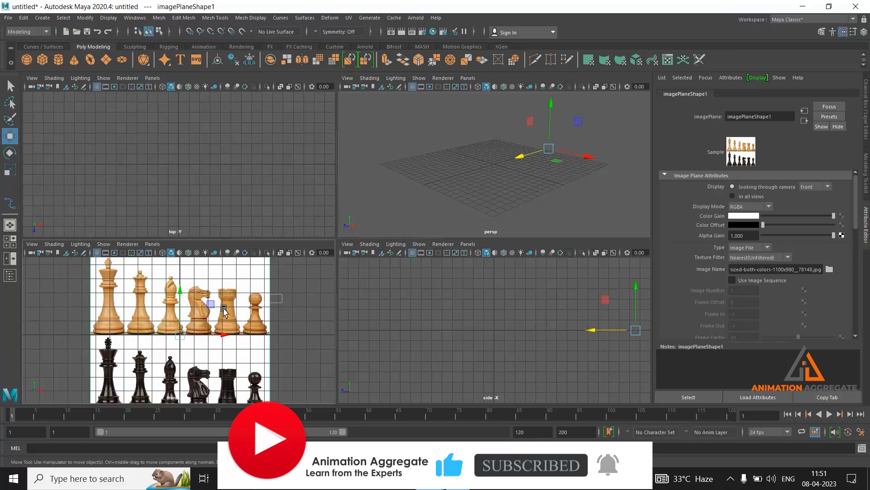
pyautogui.hotkey('ctrl', 'a')
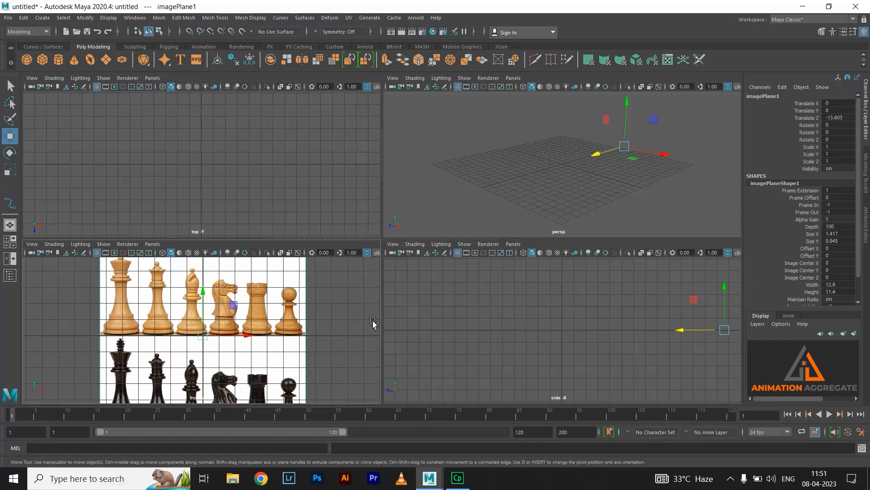
pyautogui.click(839, 219)
pyautogui.write('0.5')
pyautogui.press('Return')
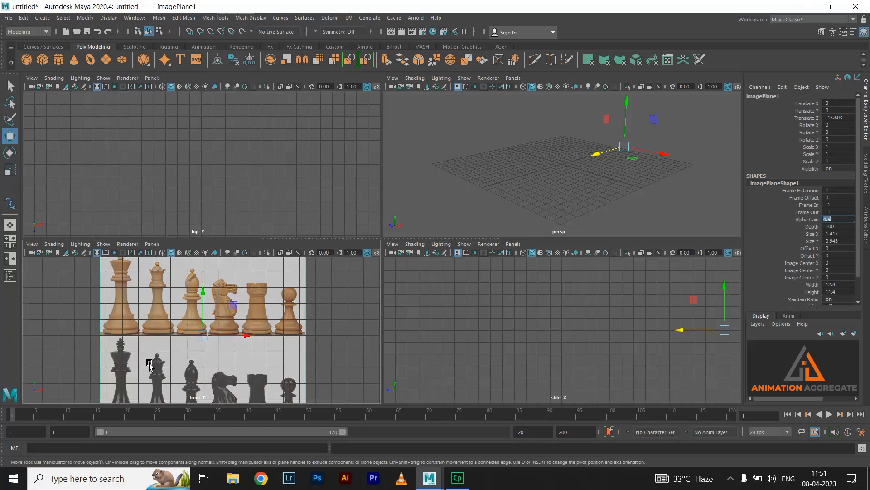
# Create a display layer from the selected image plane and name it Image_plane01.
pyautogui.click(854, 333)
pyautogui.doubleClick(800, 345)
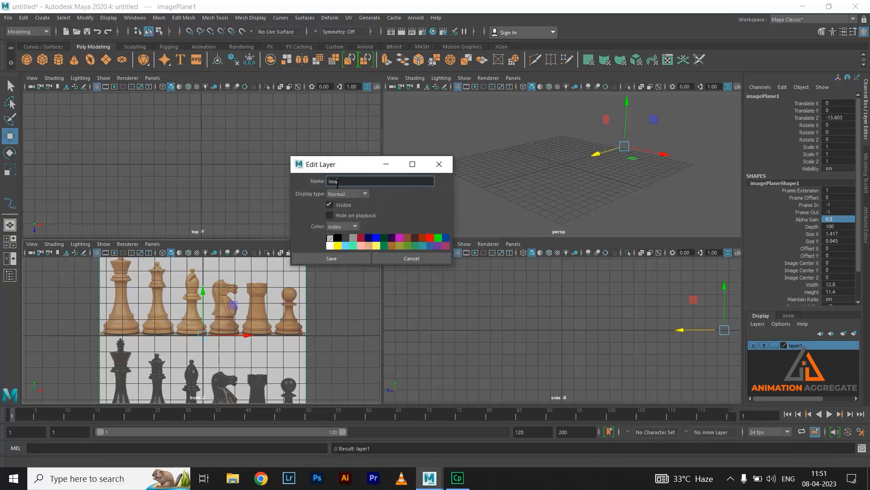
pyautogui.write('Image_plane01')
pyautogui.click(357, 262)
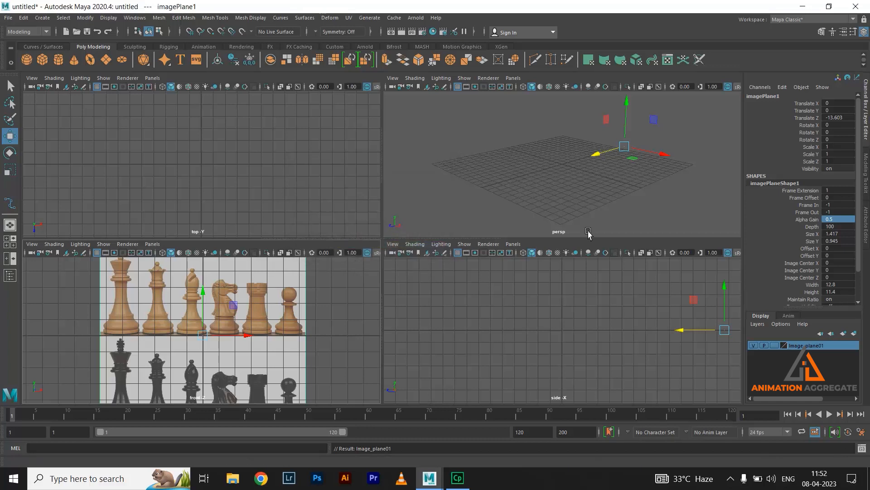
# Move the image plane along X to about -5.37 in the front view, centring the pawn on the vertical axis.
pyautogui.press('space')
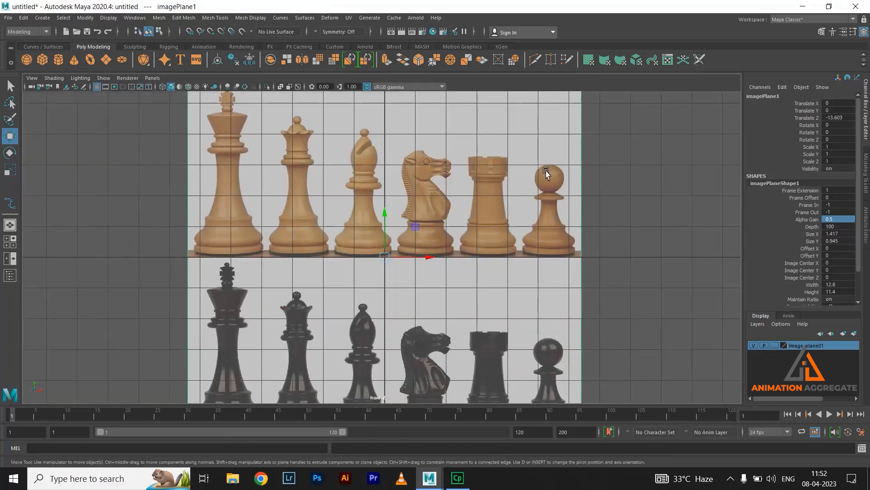
pyautogui.scroll(2, 521, 211)
pyautogui.moveTo(428, 228); pyautogui.dragTo(248, 227)
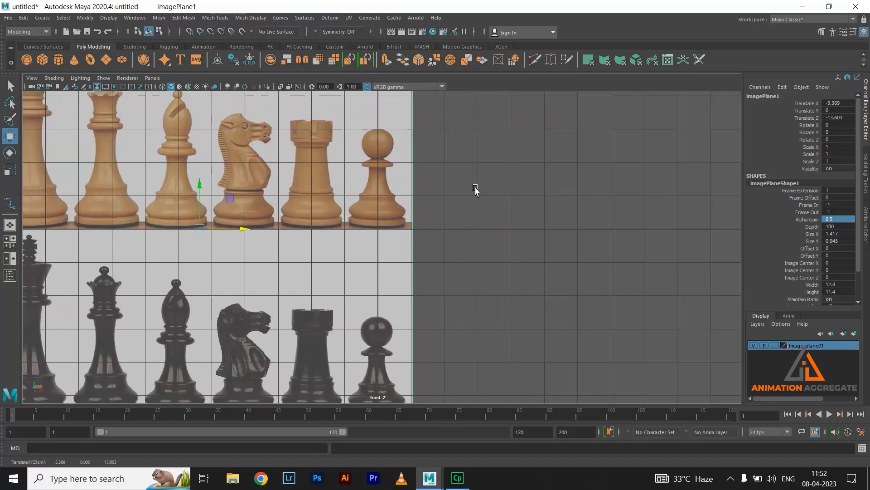
pyautogui.scroll(4, 487, 213)
pyautogui.keyDown('alt'); pyautogui.moveTo(488, 218); pyautogui.dragTo(488, 238, button='middle'); pyautogui.keyUp('alt')
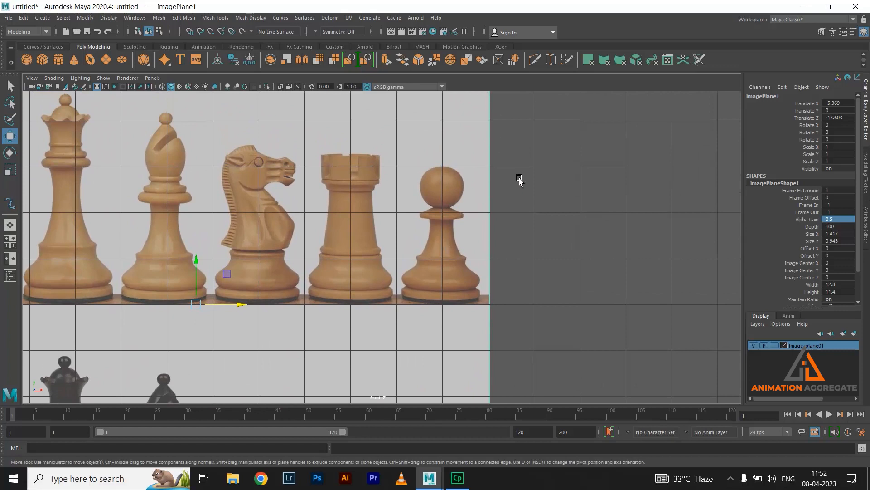
pyautogui.keyDown('alt'); pyautogui.moveTo(438, 170); pyautogui.dragTo(402, 161, button='middle'); pyautogui.keyUp('alt')
pyautogui.keyDown('alt'); pyautogui.moveTo(395, 191); pyautogui.dragTo(426, 210, button='right'); pyautogui.keyUp('alt')
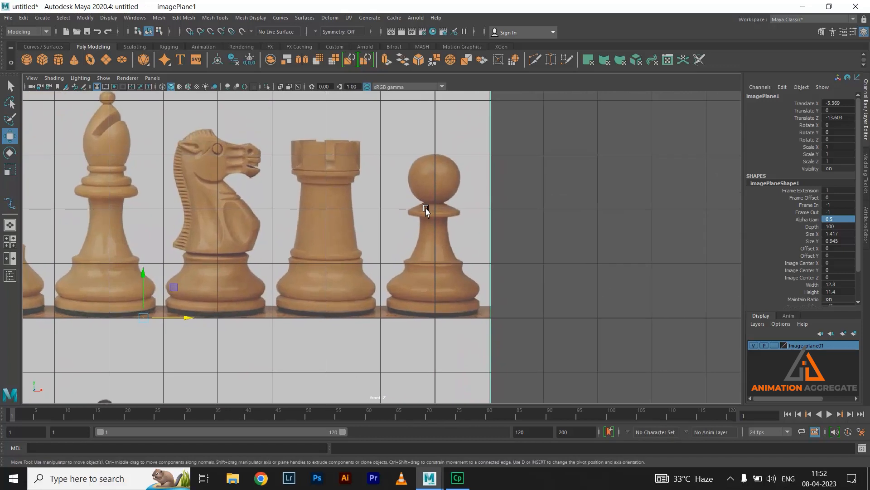
# Try to trace the bottom edge of the pawn's base with the CV Curve tool, starting at the centre axis.
pyautogui.click(42, 18)
pyautogui.moveTo(97, 86)
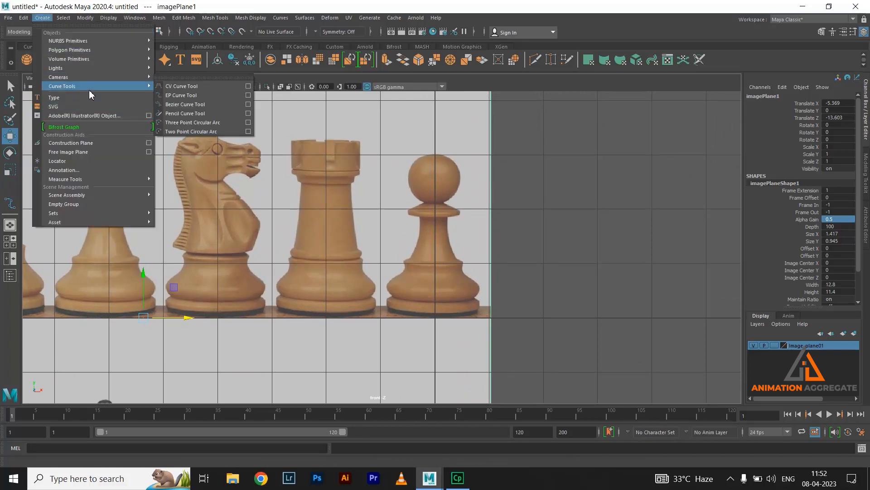
pyautogui.click(195, 87)
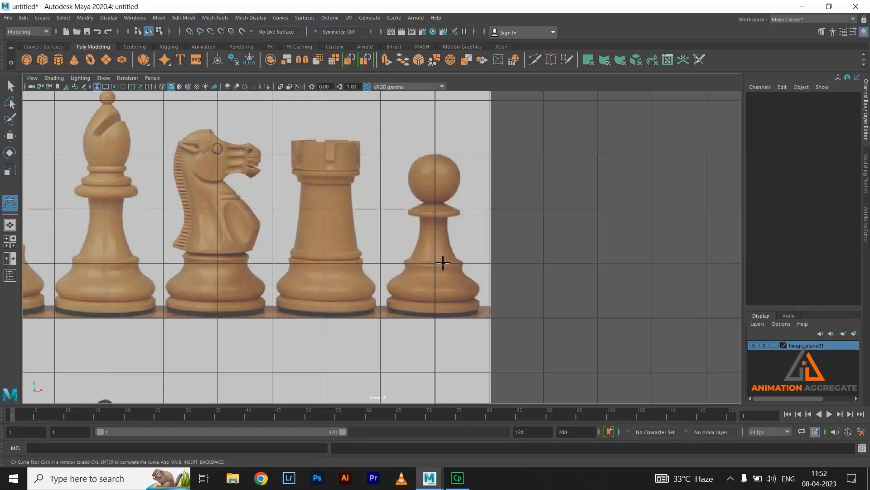
pyautogui.keyDown('alt'); pyautogui.moveTo(443, 237); pyautogui.dragTo(443, 179, button='middle'); pyautogui.keyUp('alt')
pyautogui.keyDown('alt'); pyautogui.moveTo(437, 204); pyautogui.dragTo(611, 243, button='right'); pyautogui.keyUp('alt')
pyautogui.keyDown('alt'); pyautogui.moveTo(467, 229); pyautogui.dragTo(598, 236, button='right'); pyautogui.keyUp('alt')
pyautogui.keyDown('alt'); pyautogui.moveTo(526, 181); pyautogui.dragTo(415, 212, button='middle'); pyautogui.keyUp('alt')
pyautogui.scroll(2, 426, 257)
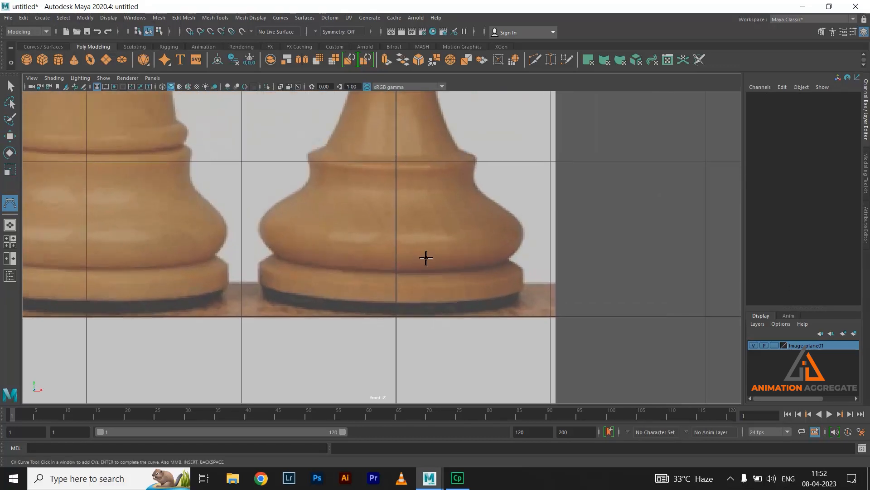
pyautogui.click(398, 314)
pyautogui.click(465, 312)
pyautogui.click(513, 306)
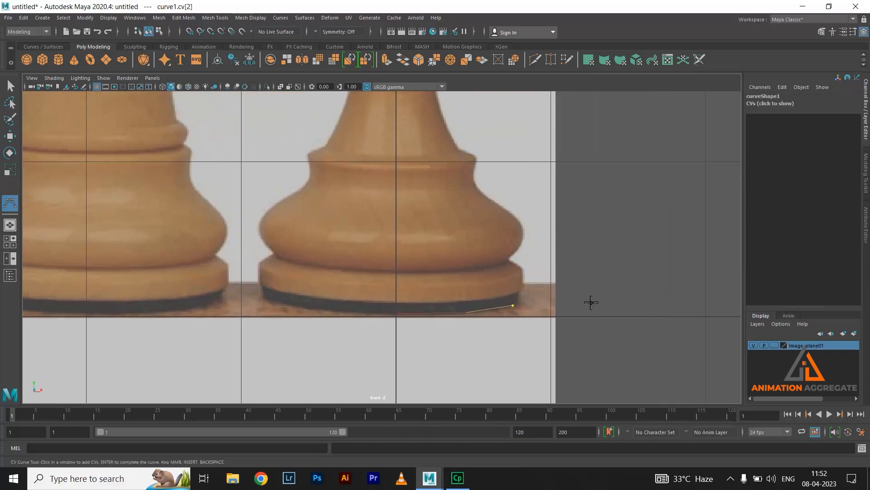
pyautogui.click(522, 296)
pyautogui.hotkey('ctrl', 'z')
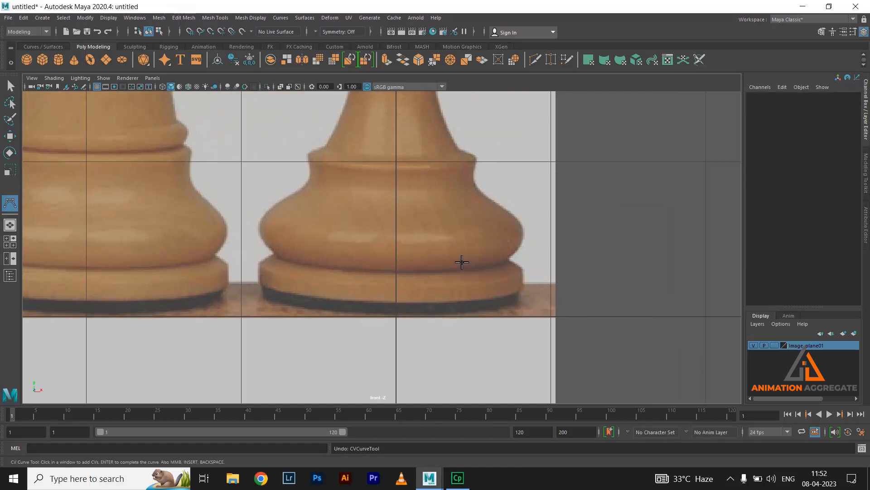
pyautogui.click(41, 18)
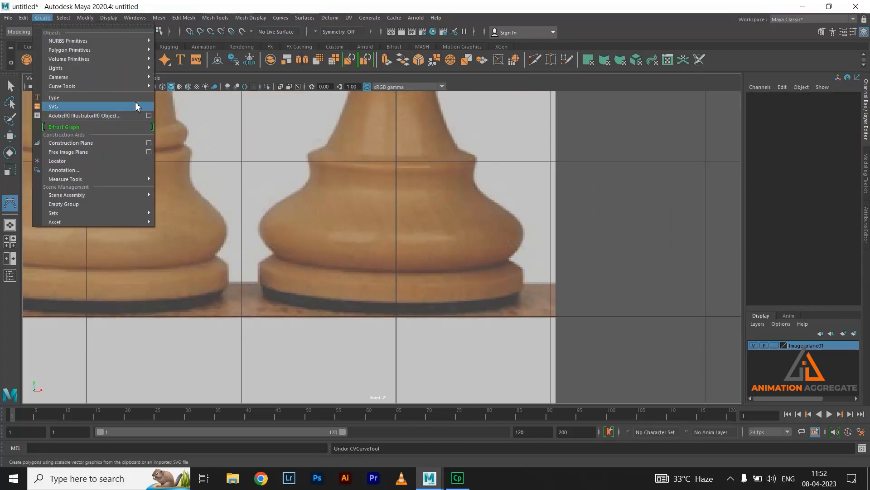
pyautogui.moveTo(140, 89)
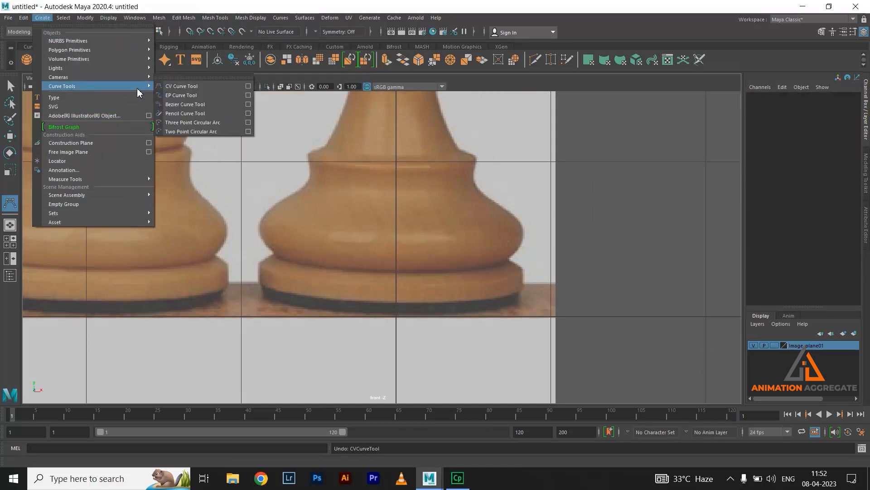
pyautogui.click(159, 93)
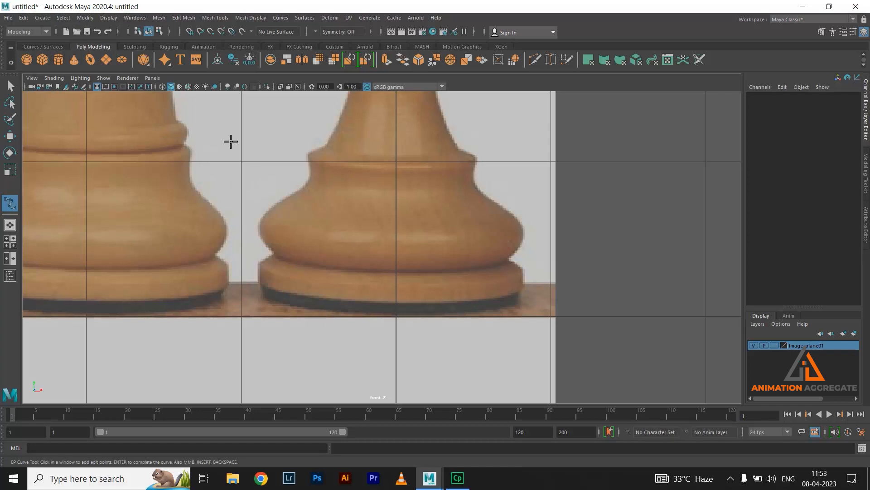
pyautogui.press('w')
# Tear off the Curve Tools list and open the CV Curve tool's settings.
pyautogui.click(43, 18)
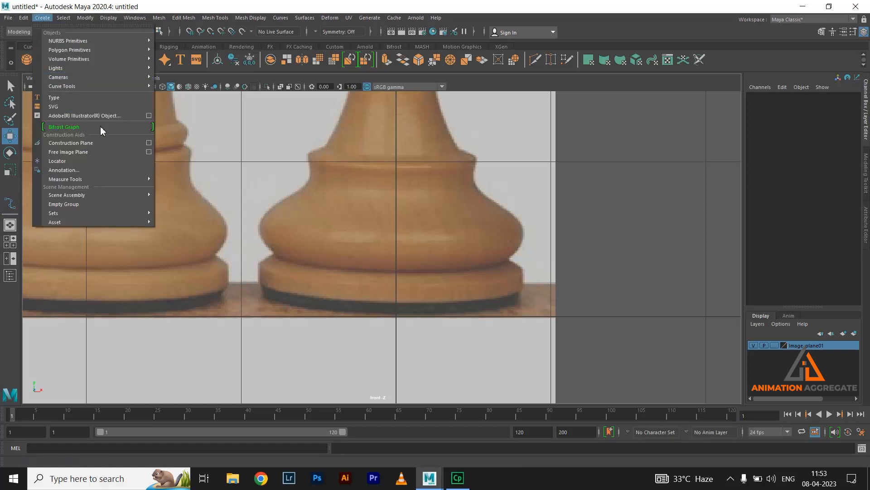
pyautogui.moveTo(130, 92)
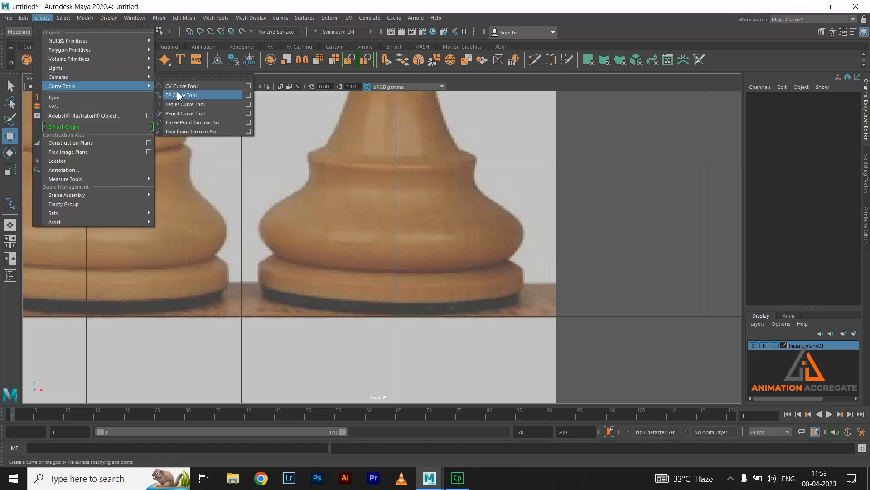
pyautogui.click(190, 81)
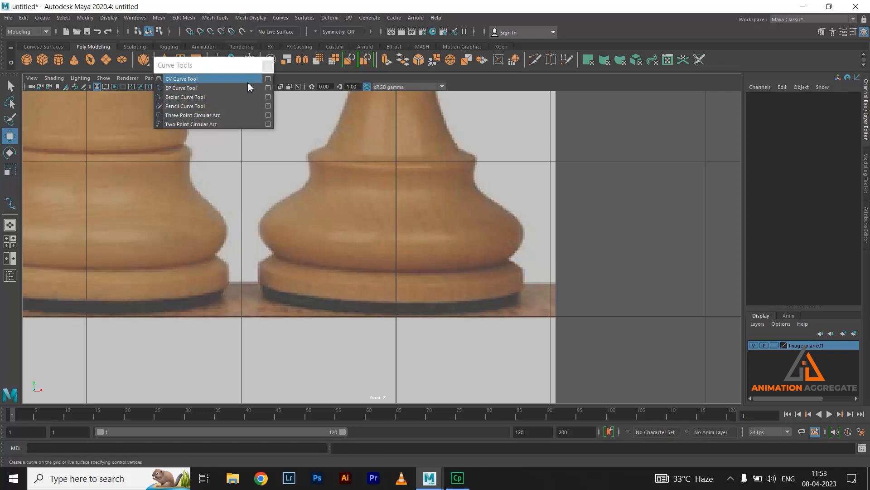
pyautogui.click(268, 79)
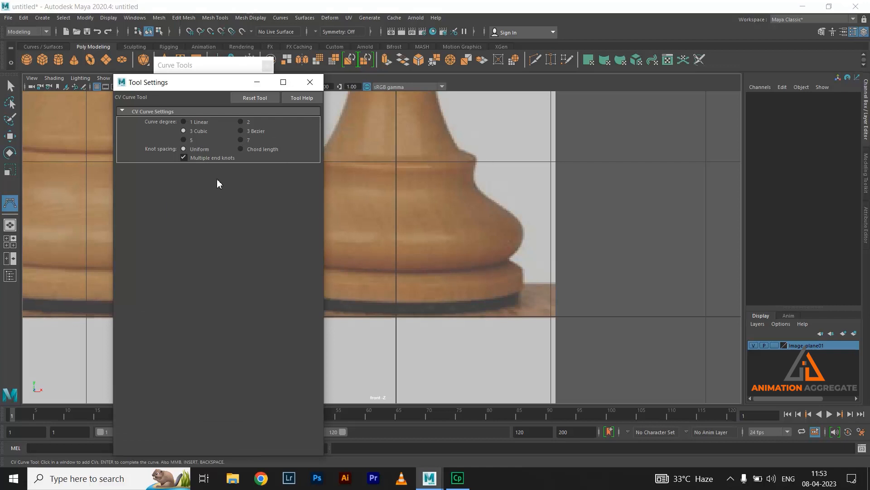
# Try a four-point cubic CV curve running outward from the pawn's base, and close the tool settings.
pyautogui.click(438, 318)
pyautogui.click(553, 302)
pyautogui.click(633, 333)
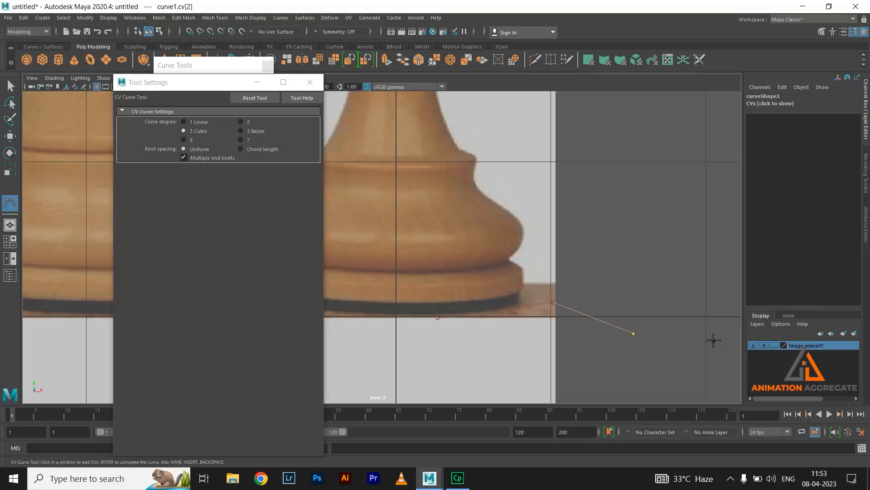
pyautogui.click(683, 258)
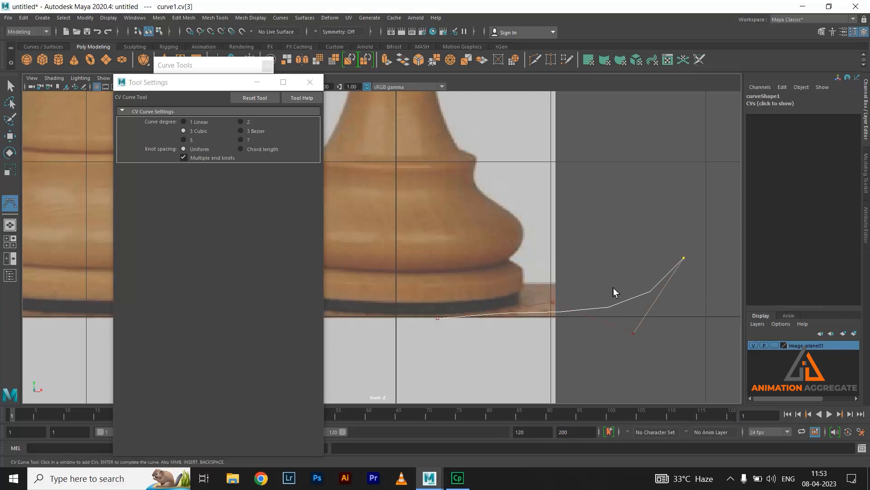
pyautogui.hotkey('ctrl', 'z')
pyautogui.hotkey('ctrl', 'z')
pyautogui.hotkey('ctrl', 'z')
pyautogui.hotkey('ctrl', 'z')
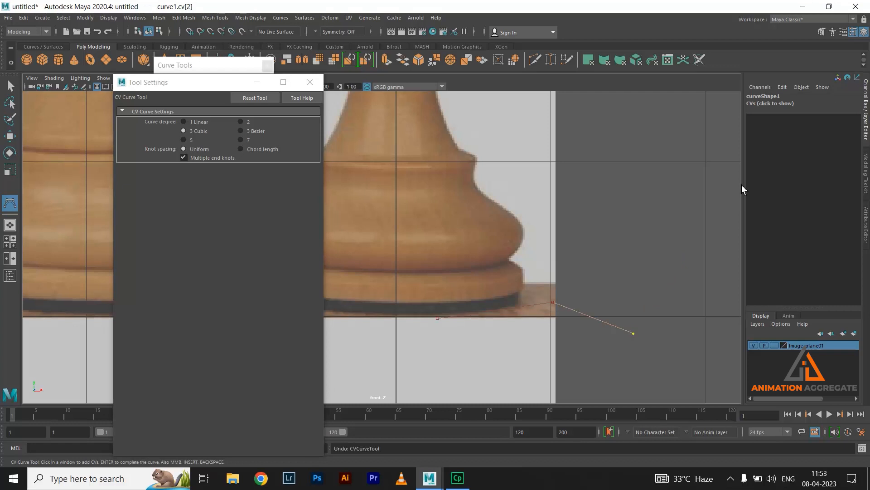
pyautogui.click(310, 82)
# Close the curve tool windows and use the EP Curve tool to trace the pawn's bottom edge from the centre axis to the base's outer corner.
pyautogui.click(254, 87)
pyautogui.click(267, 66)
pyautogui.scroll(2, 394, 291)
pyautogui.keyDown('alt'); pyautogui.moveTo(394, 291); pyautogui.dragTo(362, 292, button='middle'); pyautogui.keyUp('alt')
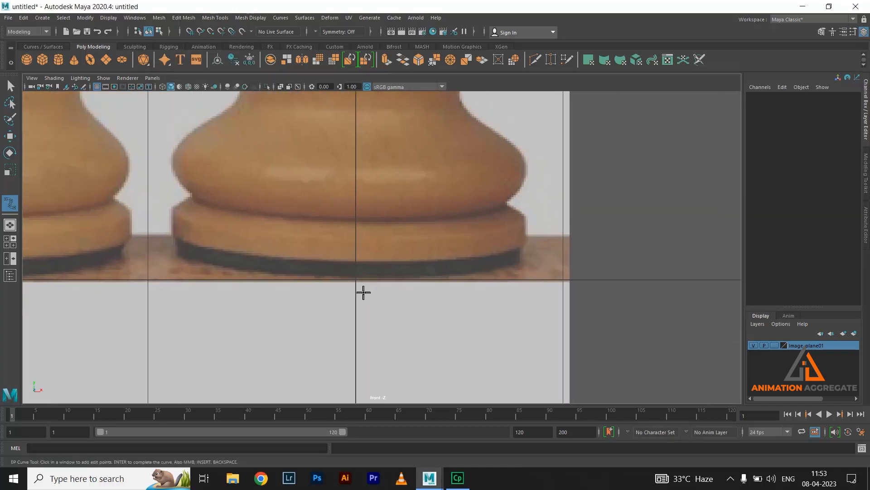
pyautogui.click(359, 275)
pyautogui.click(399, 276)
pyautogui.click(455, 270)
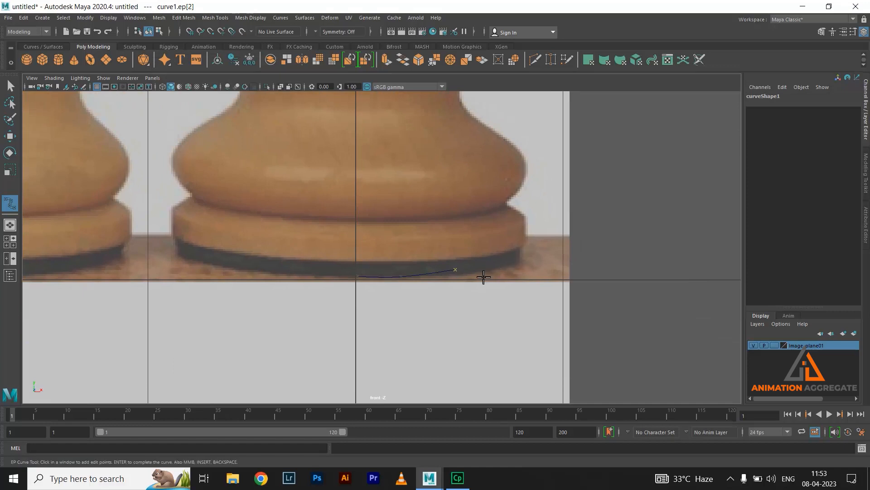
pyautogui.click(474, 271)
pyautogui.click(516, 266)
# Continue the EP curve up the base ring, into the groove and around the lower bulge of the body.
pyautogui.click(518, 253)
pyautogui.click(527, 221)
pyautogui.click(507, 206)
pyautogui.click(507, 205)
pyautogui.click(524, 186)
pyautogui.click(527, 161)
pyautogui.click(502, 134)
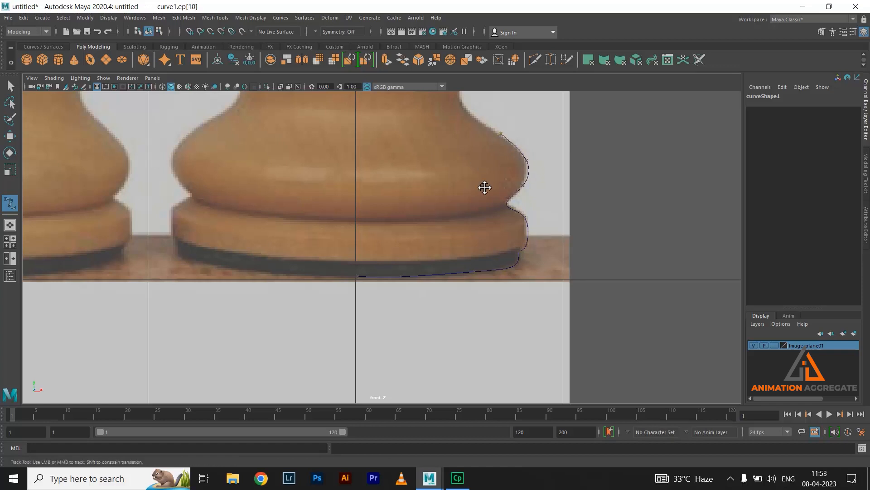
# Continue the curve over the body's shoulder and ledge and up the stem to just below the collar.
pyautogui.keyDown('alt'); pyautogui.moveTo(478, 163); pyautogui.dragTo(496, 206, button='middle'); pyautogui.keyUp('alt')
pyautogui.click(486, 188)
pyautogui.click(478, 159)
pyautogui.keyDown('alt'); pyautogui.moveTo(493, 125); pyautogui.dragTo(485, 175, button='middle'); pyautogui.keyUp('alt')
pyautogui.scroll(1, 486, 176)
pyautogui.click(488, 187)
pyautogui.click(461, 176)
pyautogui.keyDown('alt'); pyautogui.moveTo(507, 157); pyautogui.dragTo(499, 282, button='middle'); pyautogui.keyUp('alt')
pyautogui.keyDown('alt'); pyautogui.moveTo(425, 272); pyautogui.dragTo(413, 366, button='middle'); pyautogui.keyUp('alt')
pyautogui.click(391, 266)
# Trace the collar's underside, rim and upper slope to the neck, redoing the points placed at the rim.
pyautogui.click(396, 221)
pyautogui.click(444, 216)
pyautogui.click(448, 200)
pyautogui.hotkey('ctrl', 'z')
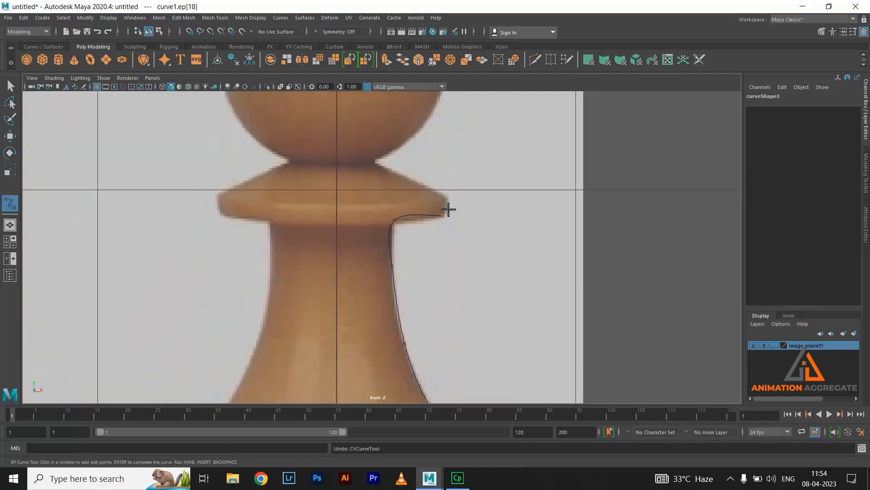
pyautogui.click(446, 202)
pyautogui.click(445, 202)
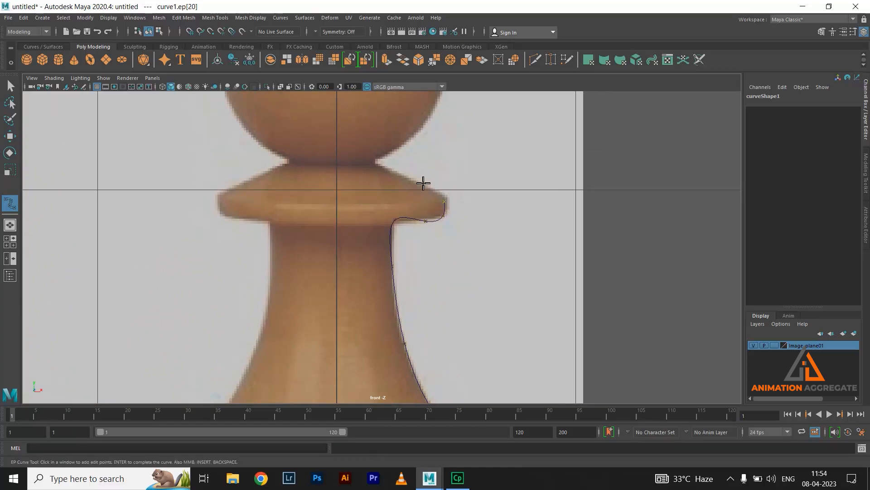
pyautogui.click(407, 180)
pyautogui.click(377, 163)
# Trace the round head from the neck to the centre axis at its top and finish the EP curve.
pyautogui.keyDown('alt'); pyautogui.moveTo(414, 138); pyautogui.dragTo(385, 244, button='middle'); pyautogui.keyUp('alt')
pyautogui.click(385, 240)
pyautogui.click(416, 177)
pyautogui.click(415, 130)
pyautogui.keyDown('alt'); pyautogui.moveTo(400, 119); pyautogui.dragTo(428, 244, button='middle'); pyautogui.keyUp('alt')
pyautogui.click(410, 203)
pyautogui.click(364, 184)
pyautogui.click(336, 184)
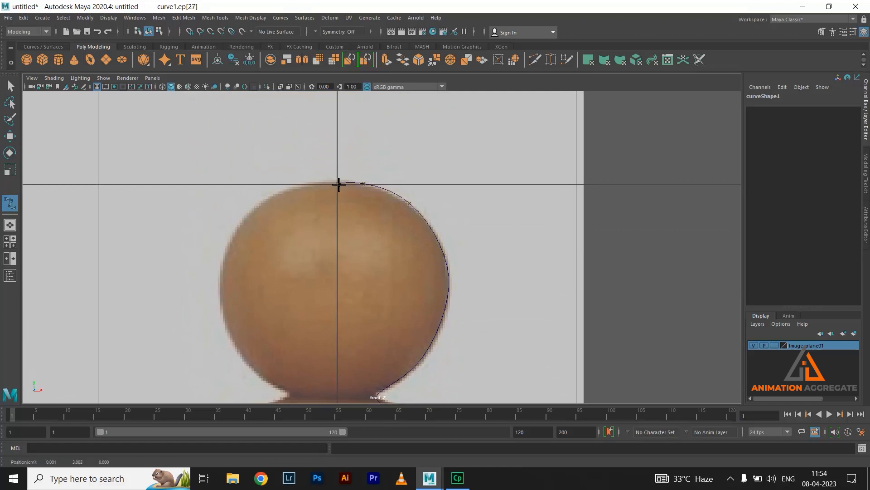
pyautogui.press('Return')
pyautogui.keyDown('alt'); pyautogui.moveTo(412, 263); pyautogui.dragTo(429, 203, button='middle'); pyautogui.keyUp('alt')
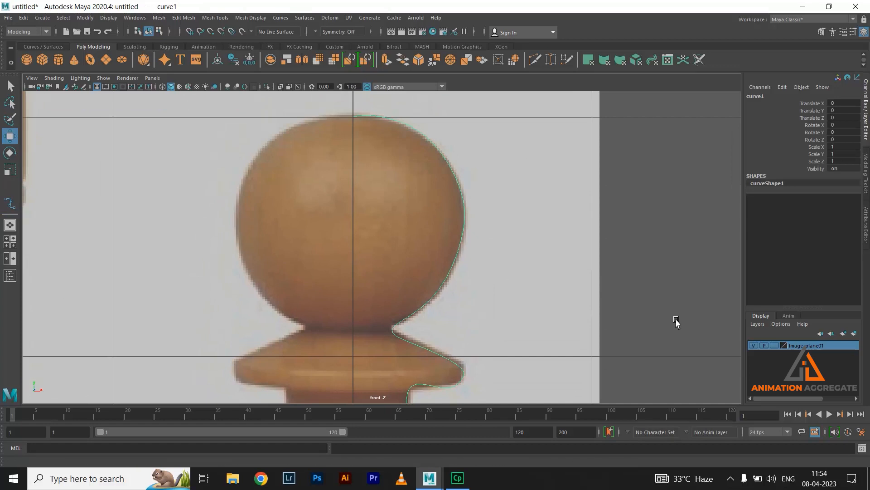
pyautogui.moveTo(426, 164); pyautogui.dragTo(608, 200, button='right')
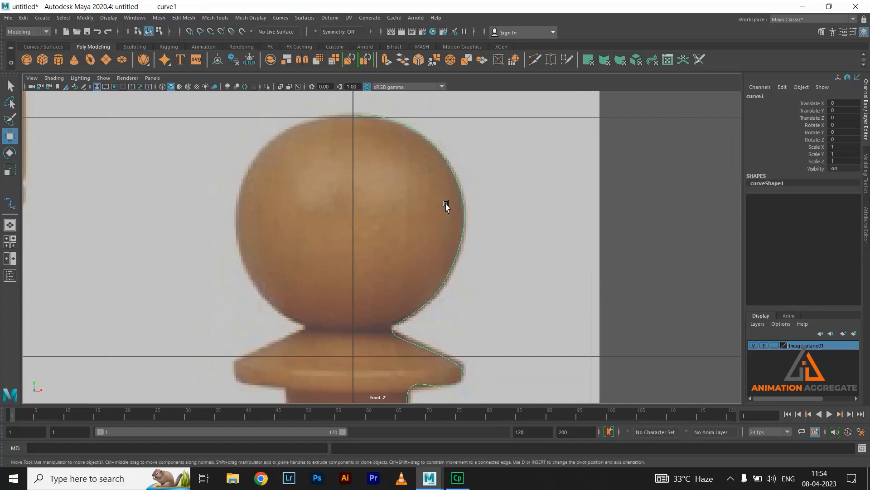
pyautogui.moveTo(455, 181); pyautogui.dragTo(498, 151, button='right')
pyautogui.rightClick(480, 163)
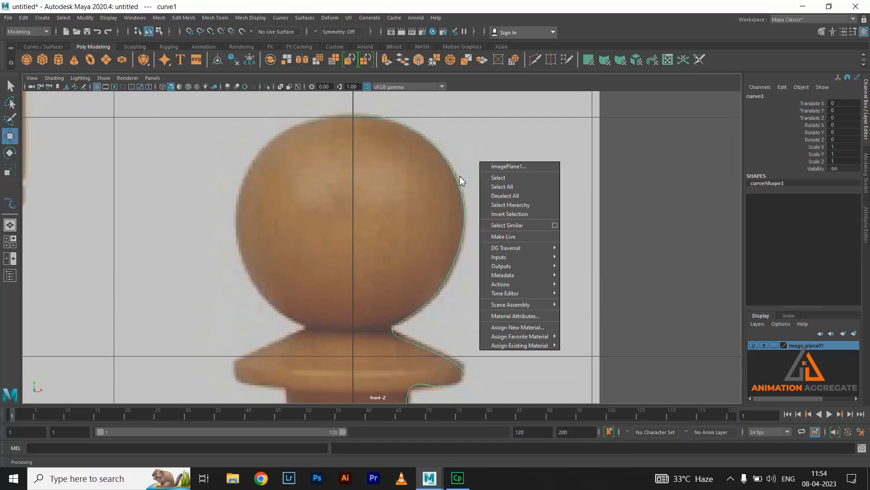
pyautogui.click(452, 151)
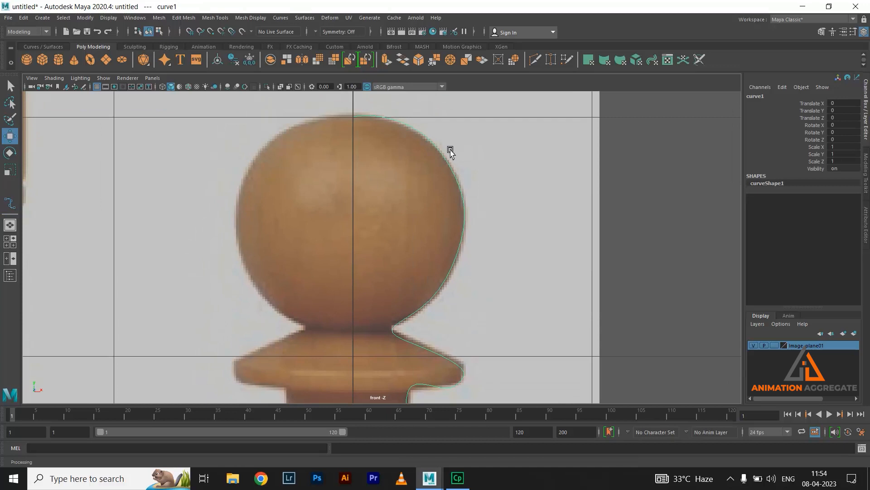
pyautogui.click(382, 220)
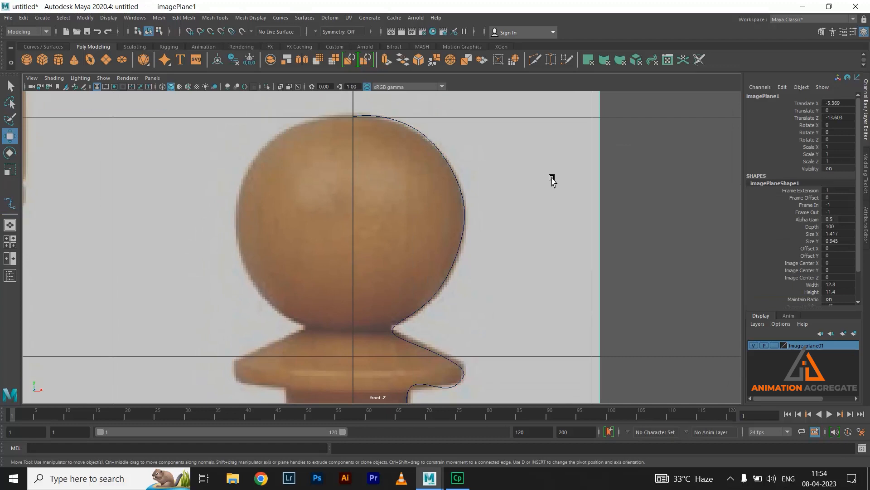
# Set the image plane's display layer to Template and switch the traced curve to control vertex editing.
pyautogui.click(776, 345)
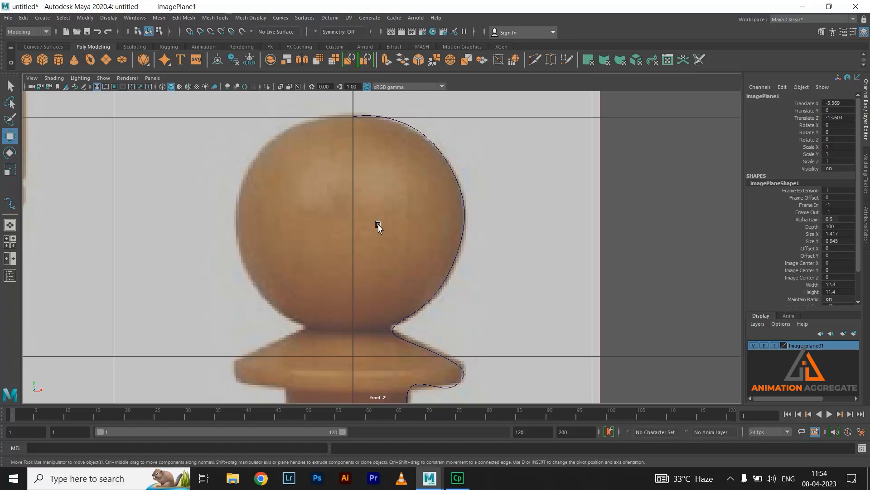
pyautogui.click(549, 243)
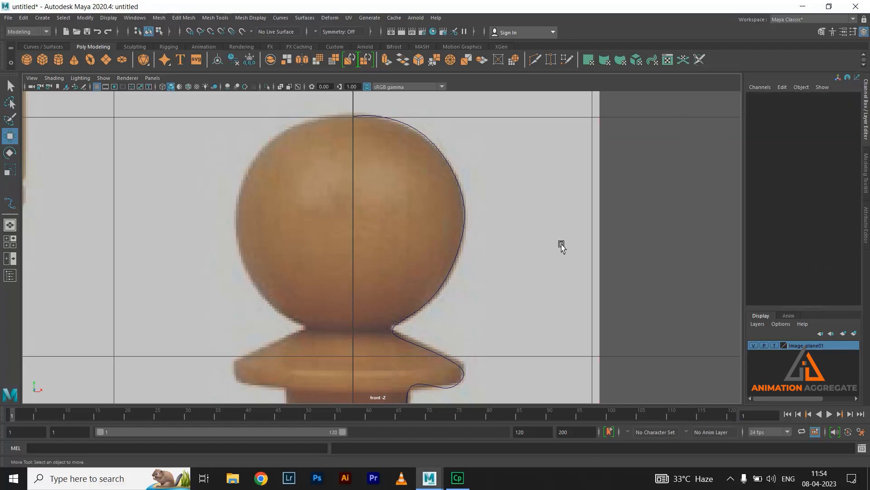
pyautogui.click(447, 144)
pyautogui.keyDown('alt'); pyautogui.moveTo(487, 145); pyautogui.dragTo(509, 165, button='middle'); pyautogui.keyUp('alt')
pyautogui.rightClick(502, 173)
pyautogui.moveTo(502, 174); pyautogui.dragTo(461, 172, button='right')
# Adjust the control vertices along the top of the pawn's head to fit the reference outline.
pyautogui.keyDown('alt'); pyautogui.moveTo(474, 146); pyautogui.dragTo(526, 181, button='middle'); pyautogui.keyUp('alt')
pyautogui.scroll(3, 510, 167)
pyautogui.moveTo(520, 140); pyautogui.dragTo(546, 180)
pyautogui.moveTo(457, 143); pyautogui.dragTo(472, 152)
pyautogui.moveTo(436, 148); pyautogui.dragTo(451, 158)
pyautogui.click(465, 175)
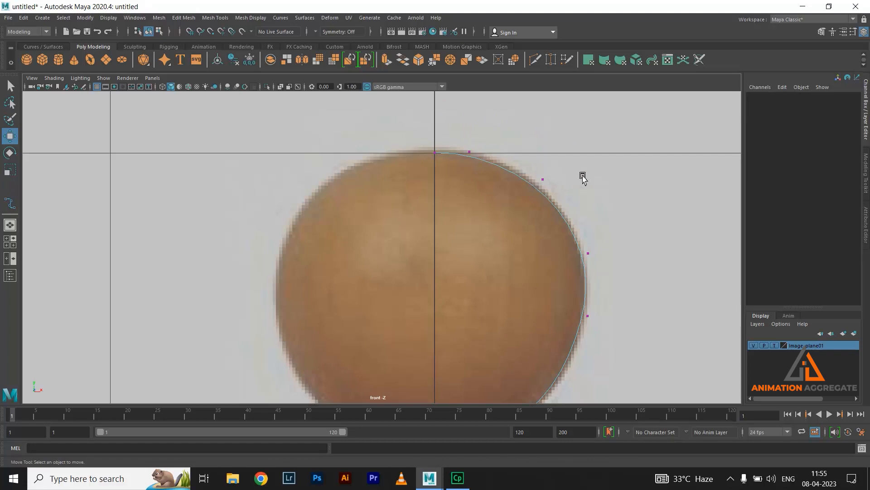
pyautogui.keyDown('alt'); pyautogui.moveTo(606, 190); pyautogui.dragTo(603, 180, button='middle'); pyautogui.keyUp('alt')
pyautogui.moveTo(452, 122); pyautogui.dragTo(470, 140)
# Adjust the control vertices on the side and underside of the head down to the neck groove.
pyautogui.keyDown('alt'); pyautogui.moveTo(613, 223); pyautogui.dragTo(588, 134, button='middle'); pyautogui.keyUp('alt')
pyautogui.moveTo(564, 219); pyautogui.dragTo(601, 253)
pyautogui.moveTo(576, 231); pyautogui.dragTo(572, 246)
pyautogui.moveTo(553, 141); pyautogui.dragTo(589, 186)
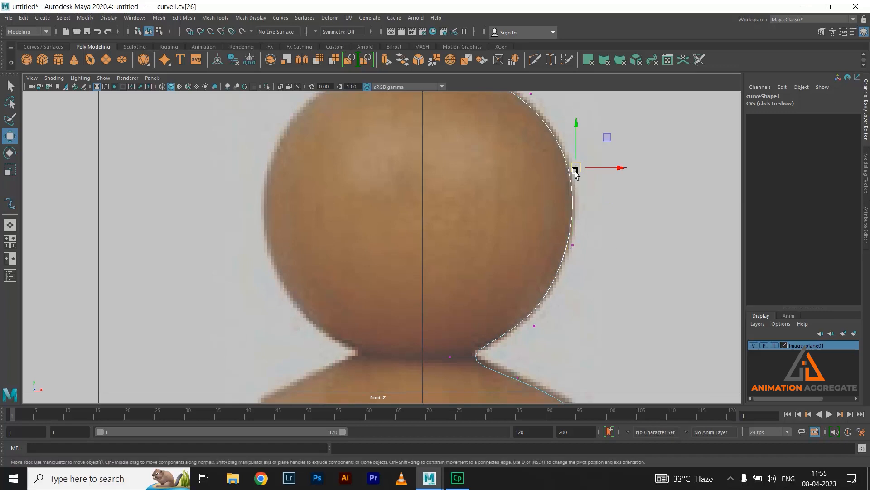
pyautogui.keyDown('alt'); pyautogui.moveTo(549, 298); pyautogui.dragTo(566, 208, button='middle'); pyautogui.keyUp('alt')
pyautogui.moveTo(542, 214); pyautogui.dragTo(568, 250)
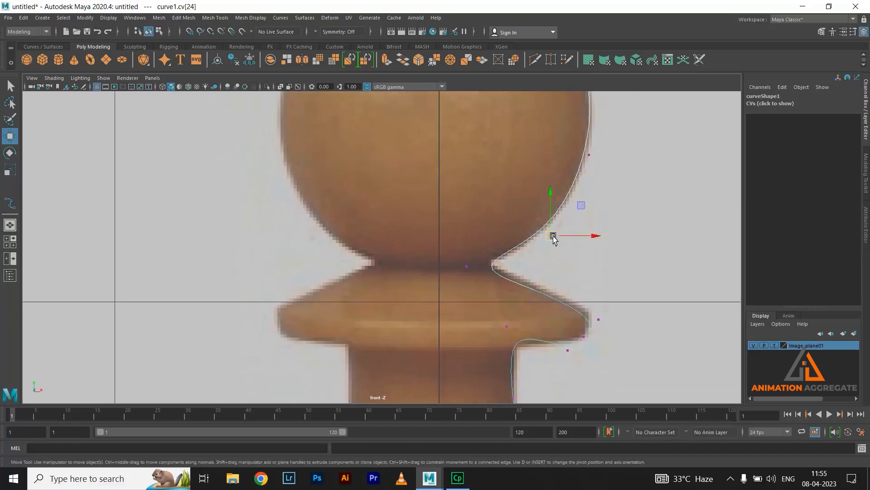
pyautogui.keyDown('alt'); pyautogui.moveTo(473, 281); pyautogui.dragTo(485, 208, button='middle'); pyautogui.keyUp('alt')
pyautogui.moveTo(467, 181)
pyautogui.mouseDown()
pyautogui.moveTo(502, 216)
pyautogui.moveTo(476, 193)
pyautogui.mouseUp()
# Align the two control vertices at the collar's rim vertically by scaling and move them up to the rim.
pyautogui.keyDown('alt'); pyautogui.moveTo(600, 204); pyautogui.dragTo(567, 191, button='middle'); pyautogui.keyUp('alt')
pyautogui.moveTo(503, 193)
pyautogui.mouseDown()
pyautogui.moveTo(520, 215)
pyautogui.moveTo(515, 200)
pyautogui.mouseUp()
pyautogui.keyDown('alt'); pyautogui.moveTo(649, 222); pyautogui.dragTo(543, 195, button='middle'); pyautogui.keyUp('alt')
pyautogui.moveTo(527, 183); pyautogui.dragTo(543, 208)
pyautogui.press('r')
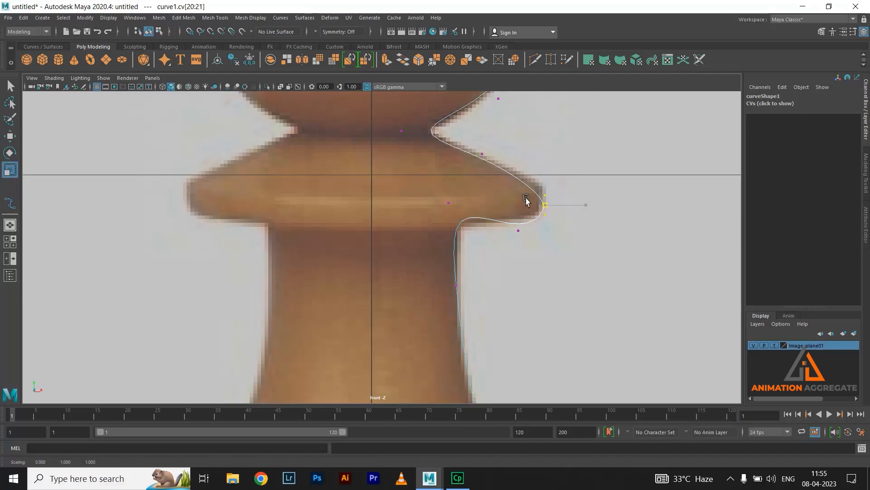
pyautogui.press('w')
pyautogui.moveTo(546, 177); pyautogui.dragTo(542, 165)
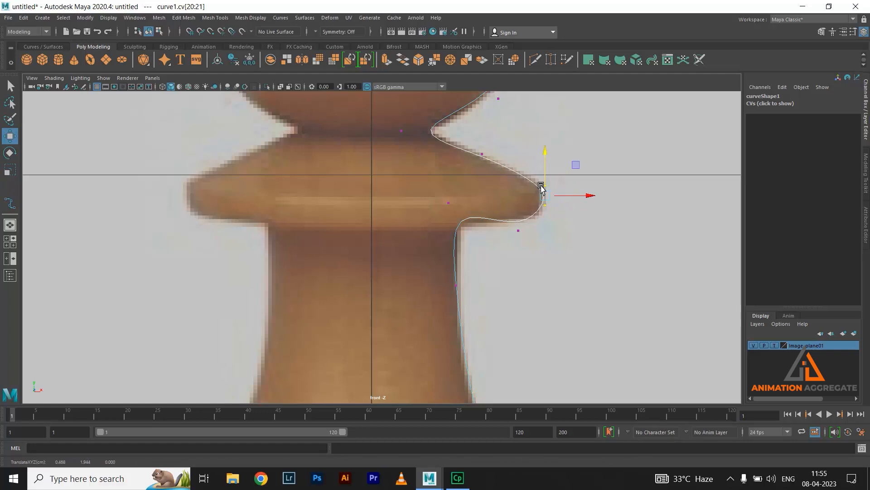
# Level the three control vertices under the collar to one height and lower them onto its bottom edge.
pyautogui.moveTo(437, 191); pyautogui.dragTo(479, 223)
pyautogui.keyDown('shift'); pyautogui.moveTo(538, 254); pyautogui.dragTo(508, 220); pyautogui.keyUp('shift')
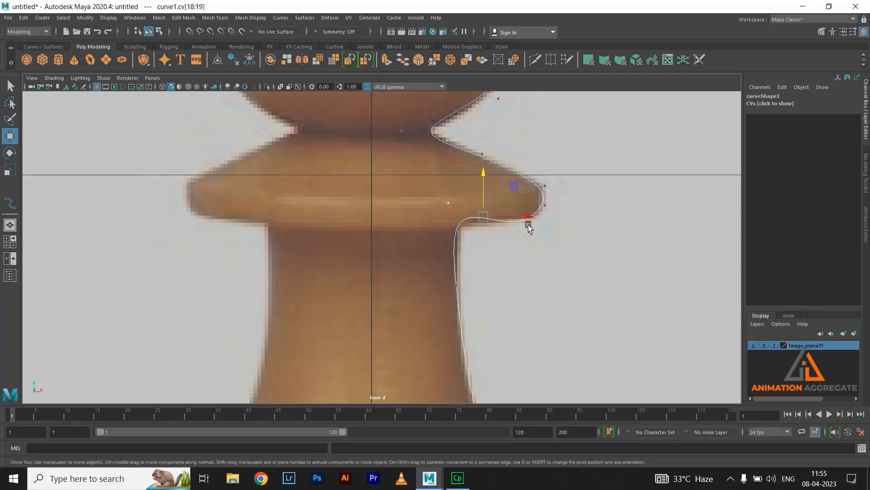
pyautogui.press('r')
pyautogui.moveTo(483, 174); pyautogui.dragTo(493, 249)
pyautogui.moveTo(431, 185); pyautogui.dragTo(589, 267)
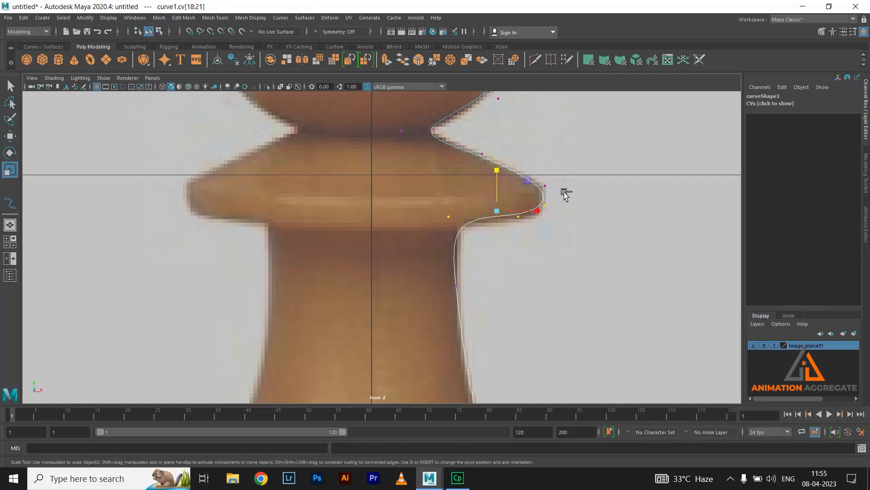
pyautogui.moveTo(497, 172); pyautogui.dragTo(512, 262)
pyautogui.press('w')
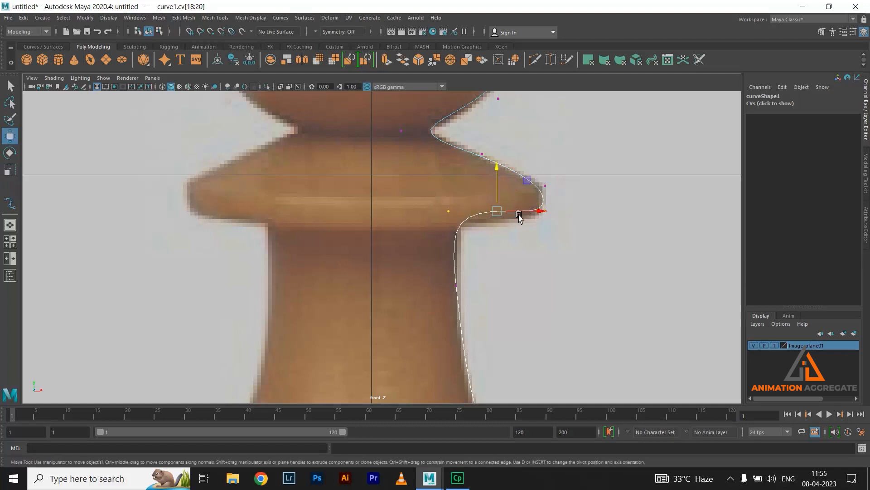
pyautogui.moveTo(496, 164); pyautogui.dragTo(490, 172)
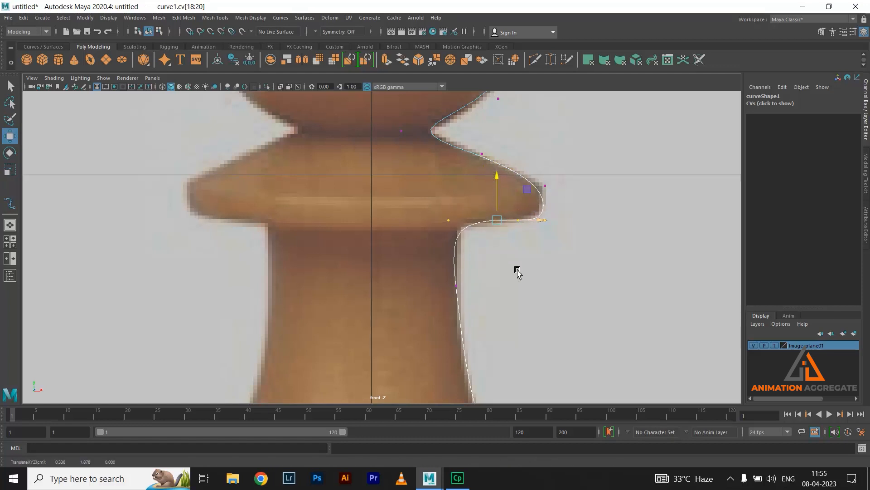
# Reposition the control vertices around the corner where the stem meets the collar's underside.
pyautogui.keyDown('alt'); pyautogui.moveTo(517, 270); pyautogui.dragTo(516, 250, button='middle'); pyautogui.keyUp('alt')
pyautogui.moveTo(436, 179); pyautogui.dragTo(490, 222)
pyautogui.moveTo(433, 240); pyautogui.dragTo(498, 269)
pyautogui.moveTo(436, 182); pyautogui.dragTo(474, 221)
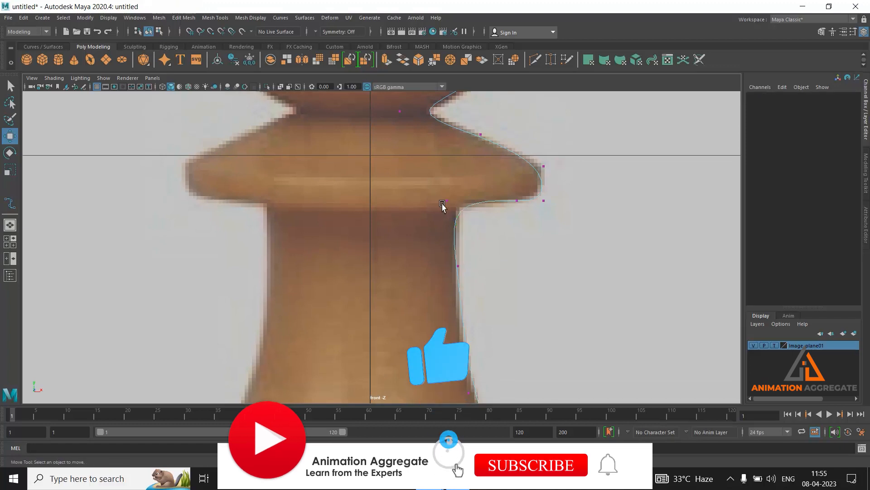
pyautogui.moveTo(508, 188); pyautogui.dragTo(536, 203)
pyautogui.moveTo(446, 251); pyautogui.dragTo(474, 290)
# Adjust the control vertices along the stem, moving the upper one up and slightly outward.
pyautogui.keyDown('alt'); pyautogui.moveTo(552, 245); pyautogui.dragTo(562, 195, button='middle'); pyautogui.keyUp('alt')
pyautogui.moveTo(454, 236); pyautogui.dragTo(534, 323)
pyautogui.moveTo(530, 282)
pyautogui.mouseDown()
pyautogui.moveTo(521, 283)
pyautogui.moveTo(528, 283)
pyautogui.mouseUp()
pyautogui.moveTo(465, 151); pyautogui.dragTo(512, 160)
pyautogui.moveTo(471, 120); pyautogui.dragTo(475, 143)
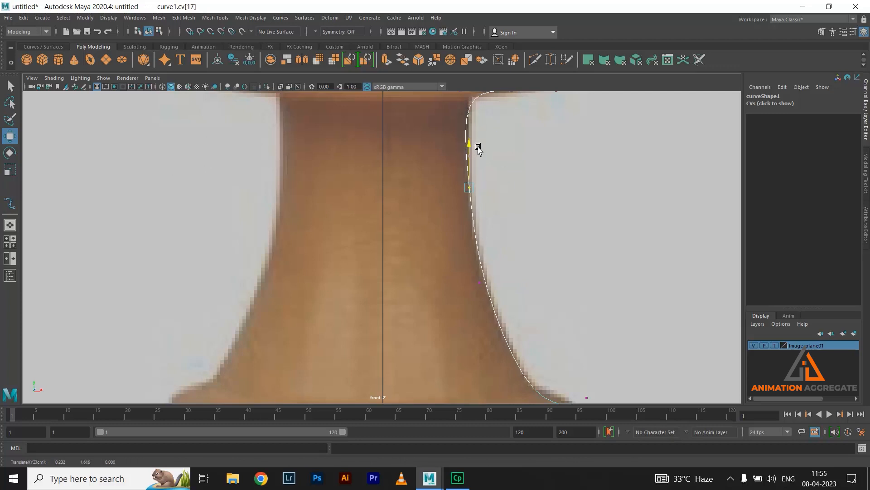
pyautogui.moveTo(505, 177); pyautogui.dragTo(506, 178)
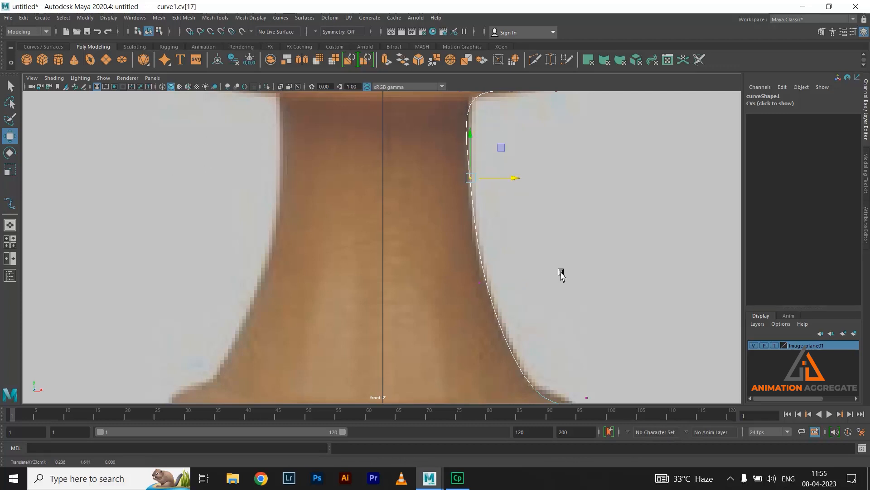
# Adjust the control vertices around the ledge below the stem and select the one on the body's shoulder.
pyautogui.keyDown('alt'); pyautogui.moveTo(561, 274); pyautogui.dragTo(532, 138, button='middle'); pyautogui.keyUp('alt')
pyautogui.keyDown('alt'); pyautogui.moveTo(528, 237); pyautogui.dragTo(521, 232, button='middle'); pyautogui.keyUp('alt')
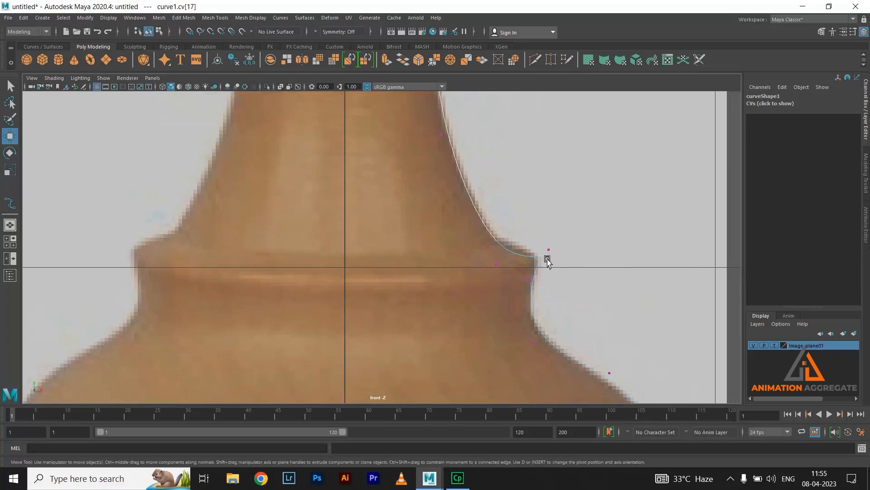
pyautogui.moveTo(545, 257); pyautogui.dragTo(560, 272)
pyautogui.moveTo(480, 247); pyautogui.dragTo(495, 263)
pyautogui.keyDown('alt'); pyautogui.moveTo(587, 289); pyautogui.dragTo(538, 241, button='middle'); pyautogui.keyUp('alt')
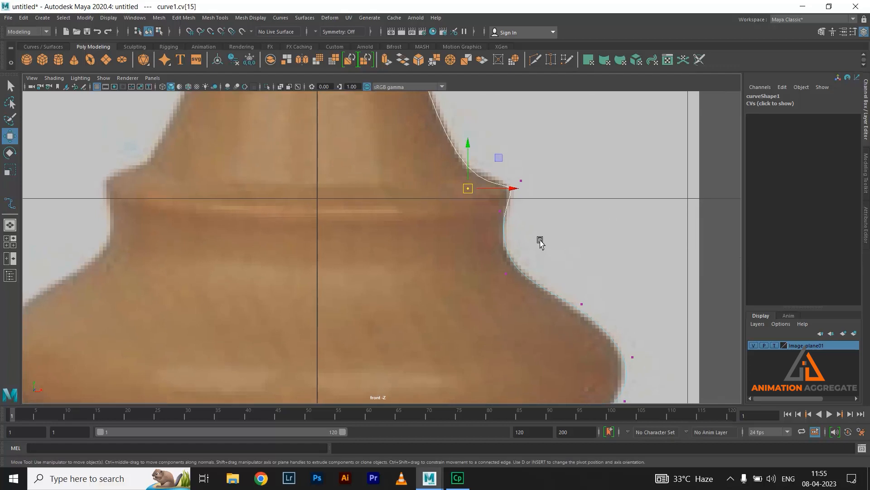
pyautogui.keyDown('alt'); pyautogui.moveTo(548, 272); pyautogui.dragTo(505, 253, button='middle'); pyautogui.keyUp('alt')
pyautogui.moveTo(470, 220); pyautogui.dragTo(508, 263)
pyautogui.keyDown('alt'); pyautogui.moveTo(595, 280); pyautogui.dragTo(569, 231, button='middle'); pyautogui.keyUp('alt')
pyautogui.click(534, 217)
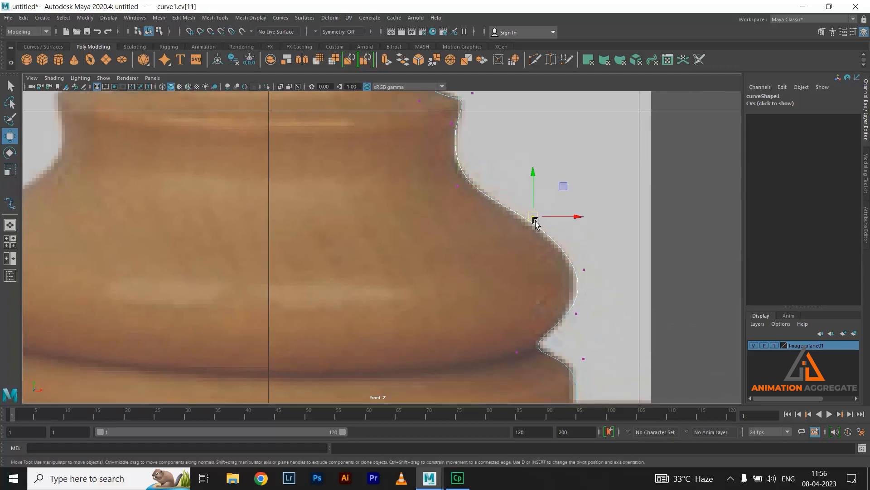
# Align the two control vertices on the base ring's outer side vertically by scaling and move them slightly up.
pyautogui.keyDown('alt'); pyautogui.moveTo(600, 315); pyautogui.dragTo(569, 243, button='middle'); pyautogui.keyUp('alt')
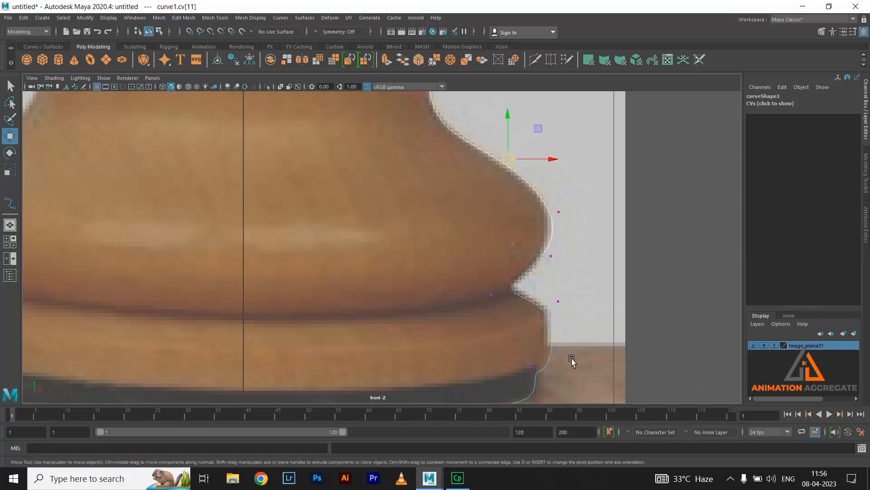
pyautogui.keyDown('alt'); pyautogui.moveTo(573, 340); pyautogui.dragTo(556, 277, button='middle'); pyautogui.keyUp('alt')
pyautogui.moveTo(531, 236); pyautogui.dragTo(570, 279)
pyautogui.keyDown('shift'); pyautogui.moveTo(525, 305); pyautogui.dragTo(548, 342); pyautogui.keyUp('shift')
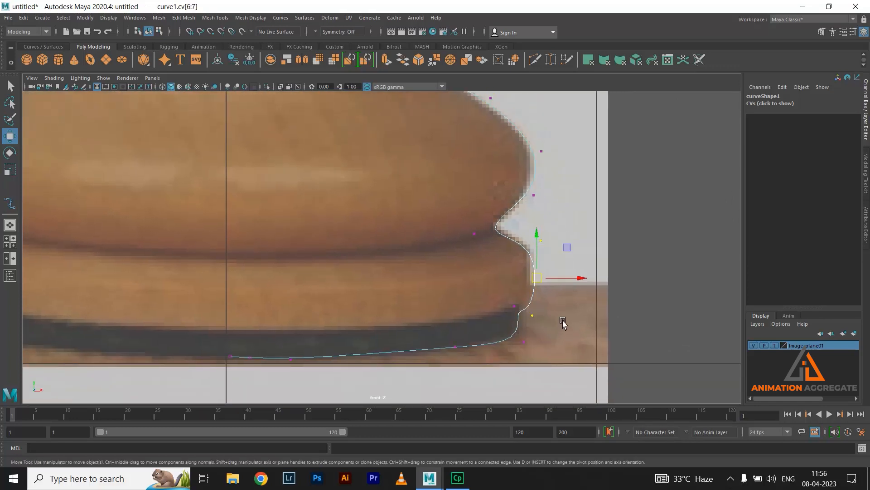
pyautogui.press('r')
pyautogui.moveTo(576, 278); pyautogui.dragTo(521, 280)
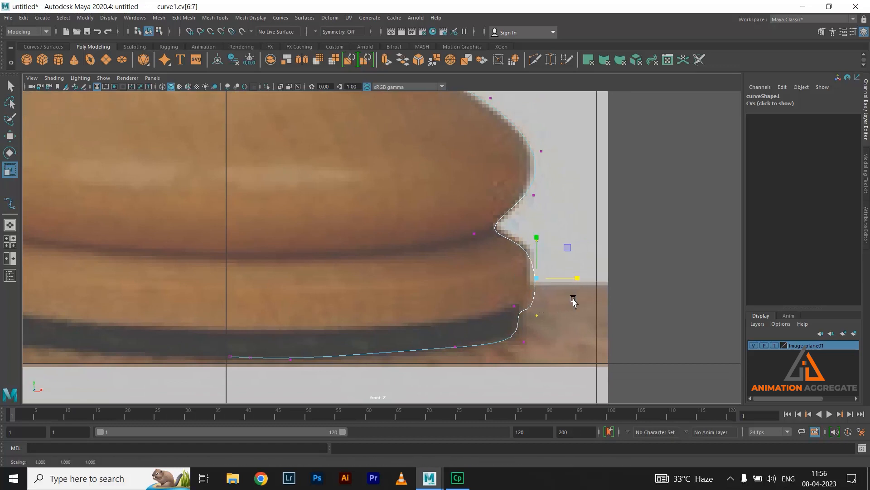
pyautogui.press('w')
pyautogui.moveTo(536, 236); pyautogui.dragTo(535, 231)
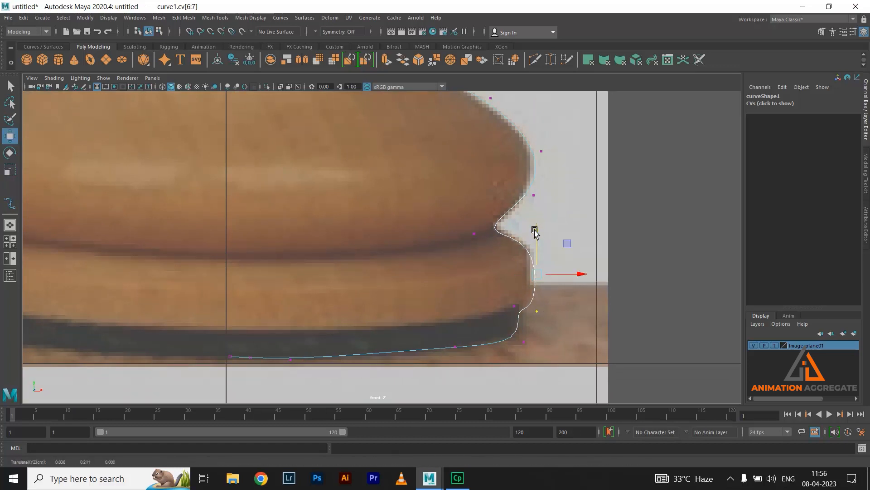
# Level the five control vertices along the base's bottom edge by scaling them vertically, and move them slightly down.
pyautogui.keyDown('alt'); pyautogui.moveTo(558, 313); pyautogui.dragTo(556, 263, button='middle'); pyautogui.keyUp('alt')
pyautogui.moveTo(200, 277); pyautogui.dragTo(472, 354)
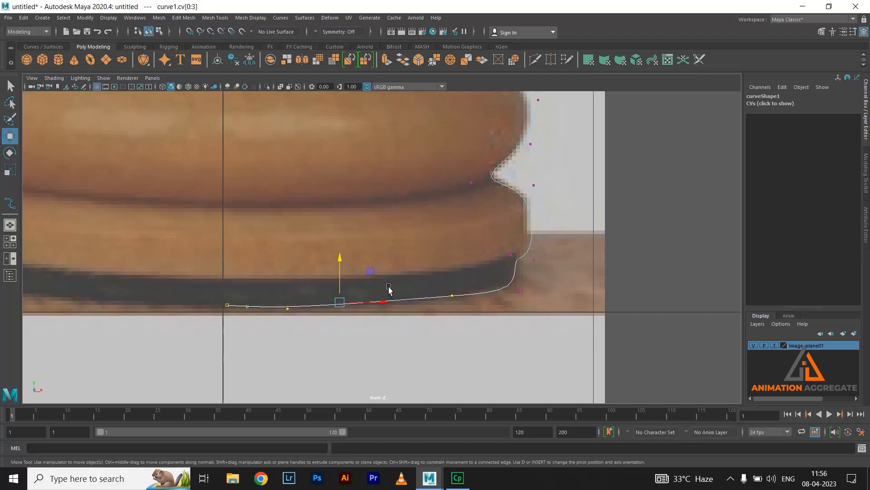
pyautogui.keyDown('shift'); pyautogui.click(522, 291); pyautogui.keyUp('shift')
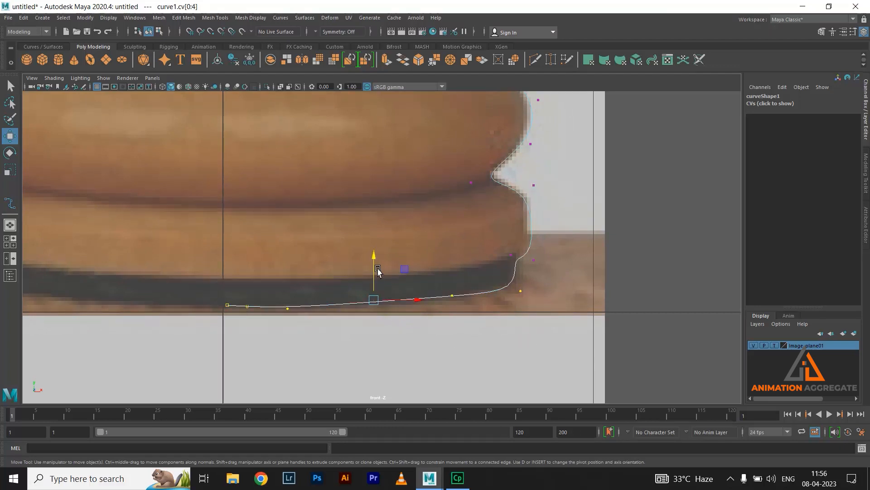
pyautogui.press('r')
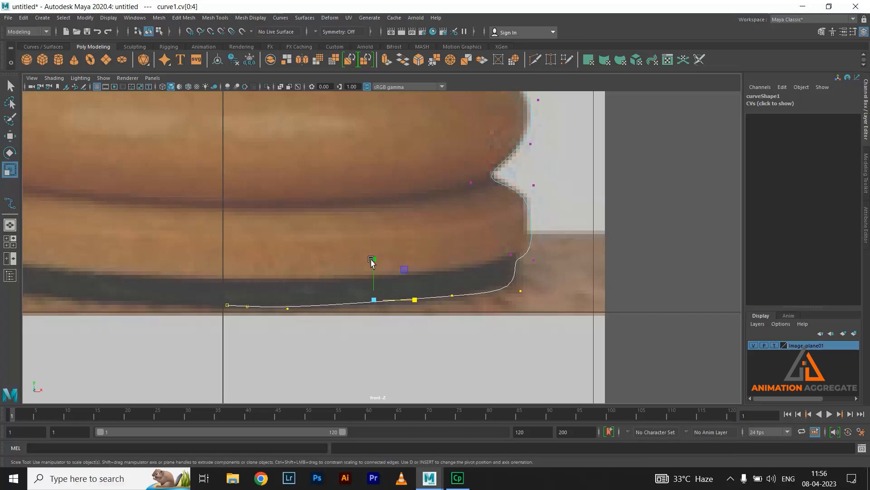
pyautogui.moveTo(371, 260); pyautogui.dragTo(367, 332)
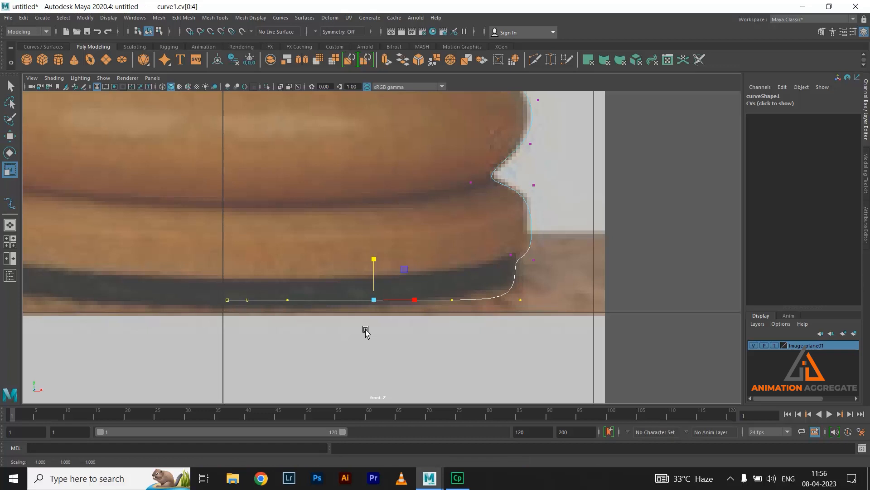
pyautogui.press('w')
pyautogui.moveTo(374, 257); pyautogui.dragTo(374, 262)
# Raise the control vertex at the base's outer bottom corner slightly.
pyautogui.click(521, 304)
pyautogui.moveTo(520, 262); pyautogui.dragTo(519, 252)
pyautogui.scroll(-5, 515, 314)
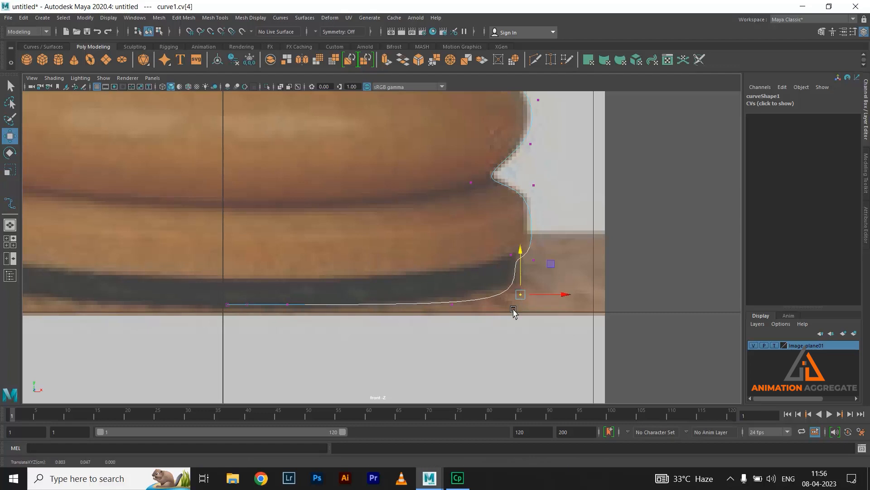
# Return the curve to object mode and examine the whole profile in the perspective view.
pyautogui.press('space')
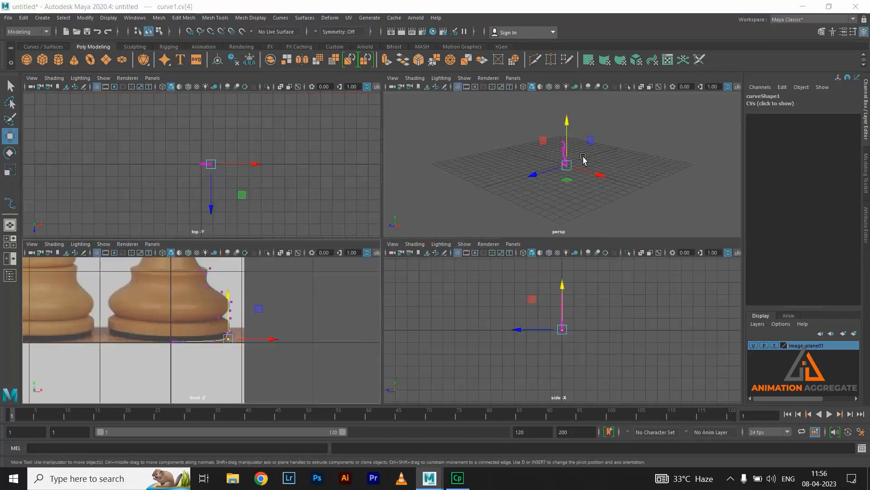
pyautogui.press('space')
pyautogui.click(404, 275)
pyautogui.press('space')
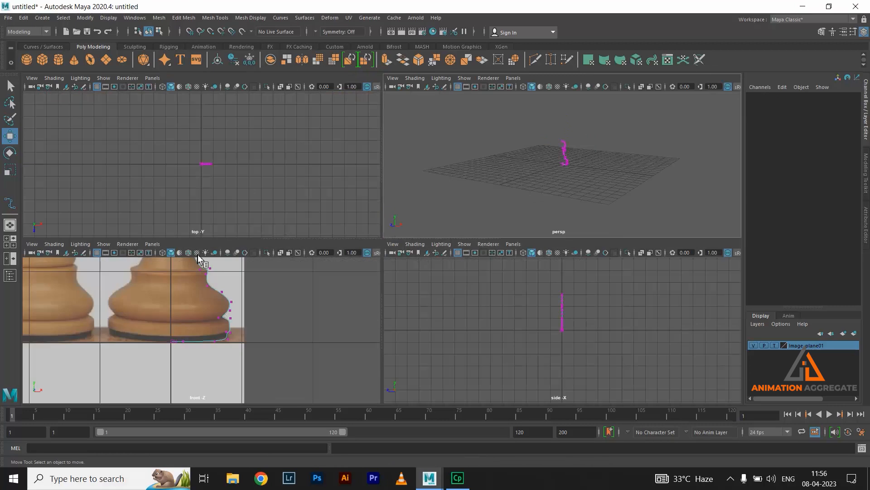
pyautogui.moveTo(219, 257); pyautogui.dragTo(271, 235, button='right')
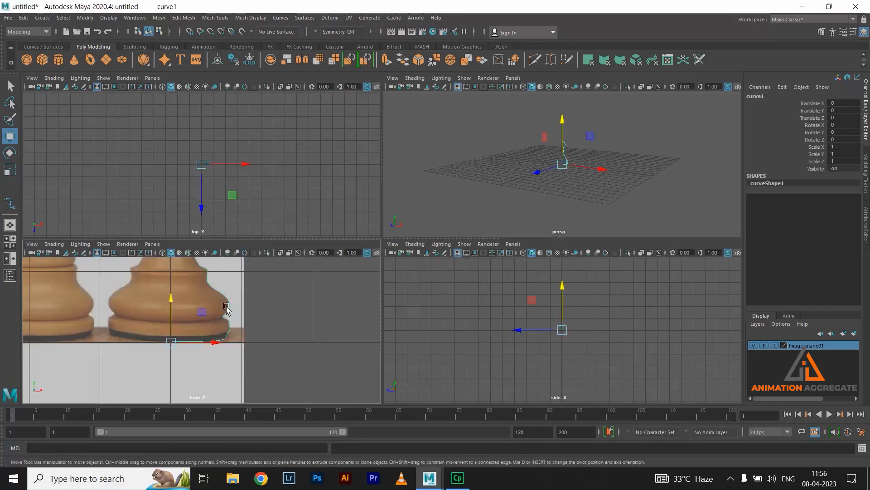
pyautogui.press('space')
pyautogui.keyDown('alt'); pyautogui.moveTo(443, 252); pyautogui.dragTo(500, 263); pyautogui.keyUp('alt')
pyautogui.scroll(4, 481, 231)
pyautogui.keyDown('alt'); pyautogui.moveTo(457, 202); pyautogui.dragTo(469, 256, button='middle'); pyautogui.keyUp('alt')
pyautogui.keyDown('alt'); pyautogui.moveTo(465, 230); pyautogui.dragTo(465, 213); pyautogui.keyUp('alt')
pyautogui.scroll(1, 467, 267)
pyautogui.scroll(2, 467, 267)
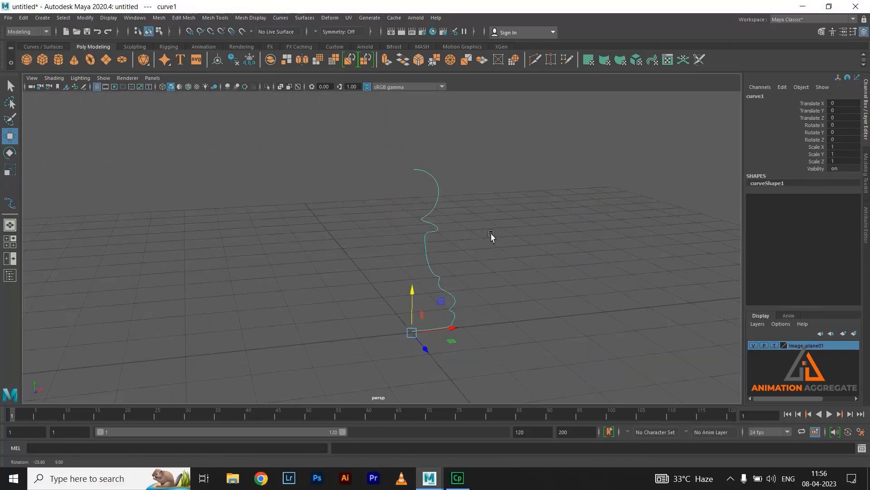
# In the front view, snap the control vertex at the curve's bottom end horizontally onto the vertical centre line.
pyautogui.press('space')
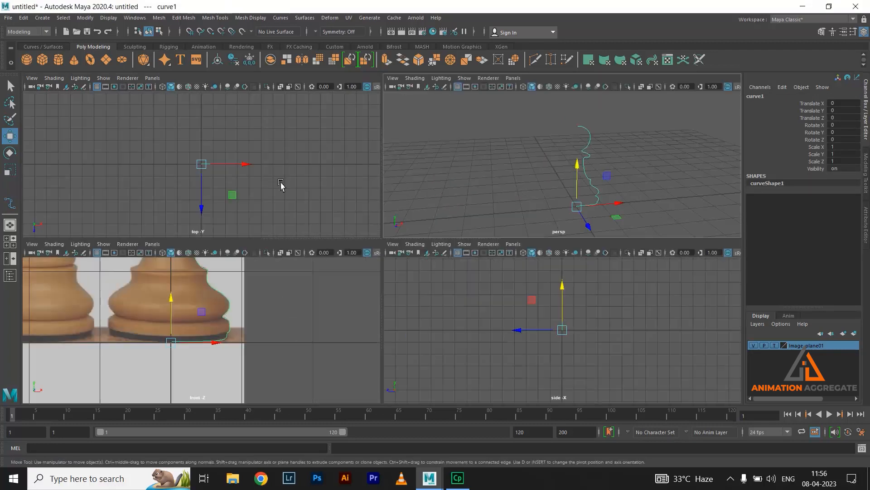
pyautogui.press('space')
pyautogui.scroll(3, 452, 264)
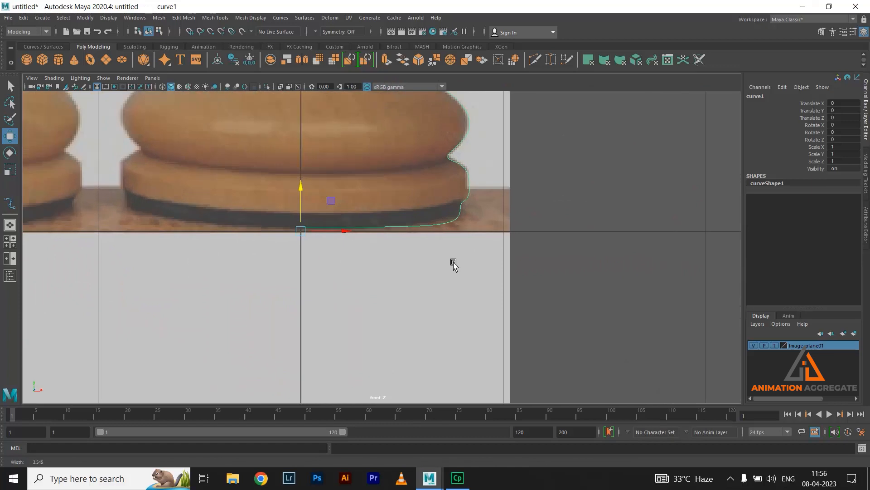
pyautogui.keyDown('alt'); pyautogui.moveTo(401, 213); pyautogui.dragTo(465, 221, button='middle'); pyautogui.keyUp('alt')
pyautogui.moveTo(462, 235); pyautogui.dragTo(461, 209, button='right')
pyautogui.scroll(2, 317, 194)
pyautogui.moveTo(316, 194); pyautogui.dragTo(369, 259)
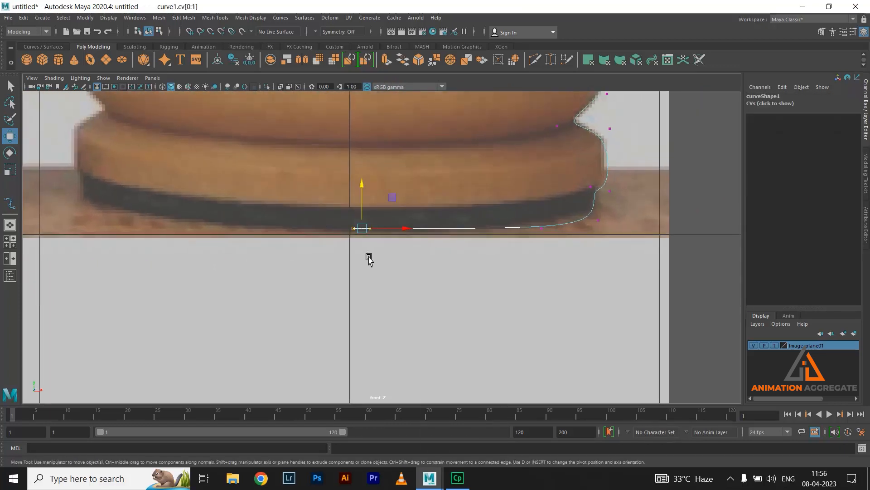
pyautogui.moveTo(320, 210); pyautogui.dragTo(363, 255)
pyautogui.keyDown('alt'); pyautogui.moveTo(504, 341); pyautogui.dragTo(550, 348, button='middle'); pyautogui.keyUp('alt')
pyautogui.scroll(4, 550, 349)
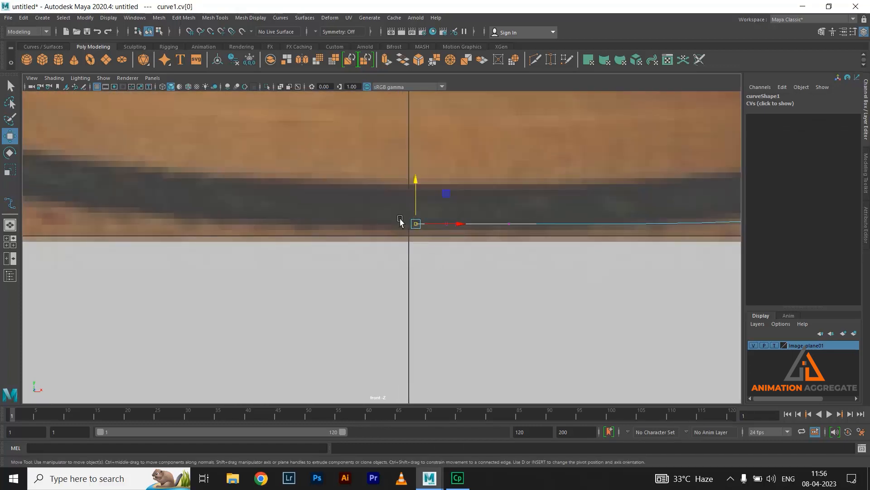
pyautogui.click(460, 225)
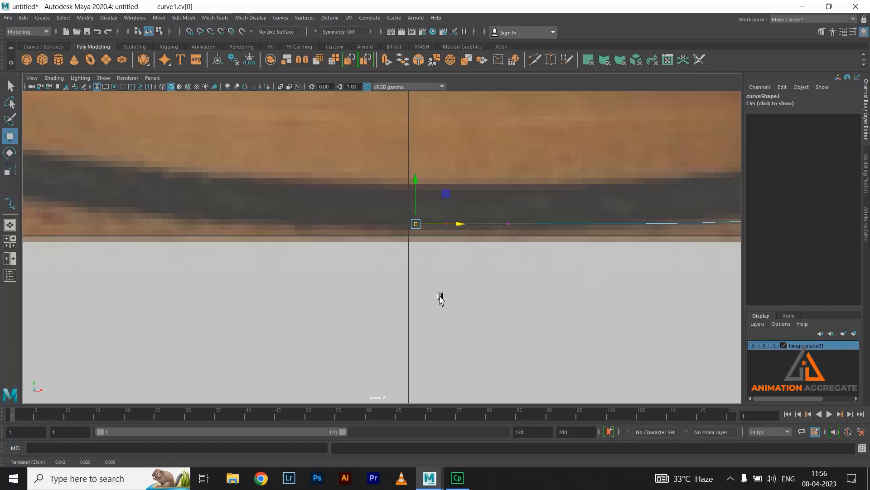
pyautogui.moveTo(412, 258); pyautogui.dragTo(408, 255, button='middle')
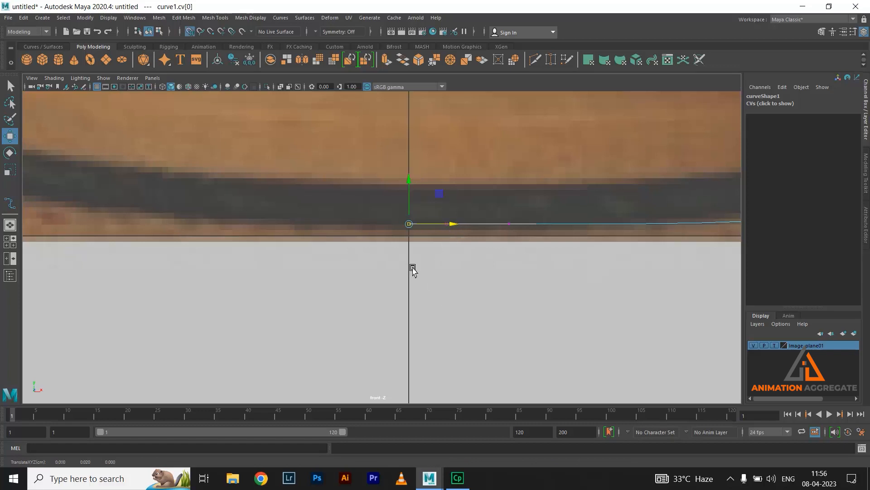
# Snap the control vertex at the top end of the pawn's head horizontally onto the vertical centre line.
pyautogui.scroll(-7, 512, 300)
pyautogui.scroll(1, 477, 251)
pyautogui.keyDown('alt'); pyautogui.moveTo(470, 222); pyautogui.dragTo(496, 343, button='middle'); pyautogui.keyUp('alt')
pyautogui.keyDown('alt'); pyautogui.moveTo(435, 161); pyautogui.dragTo(459, 301, button='middle'); pyautogui.keyUp('alt')
pyautogui.keyDown('alt'); pyautogui.moveTo(443, 126); pyautogui.dragTo(455, 227, button='middle'); pyautogui.keyUp('alt')
pyautogui.keyDown('alt'); pyautogui.moveTo(455, 227); pyautogui.dragTo(511, 295, button='right'); pyautogui.keyUp('alt')
pyautogui.moveTo(489, 155); pyautogui.dragTo(517, 195)
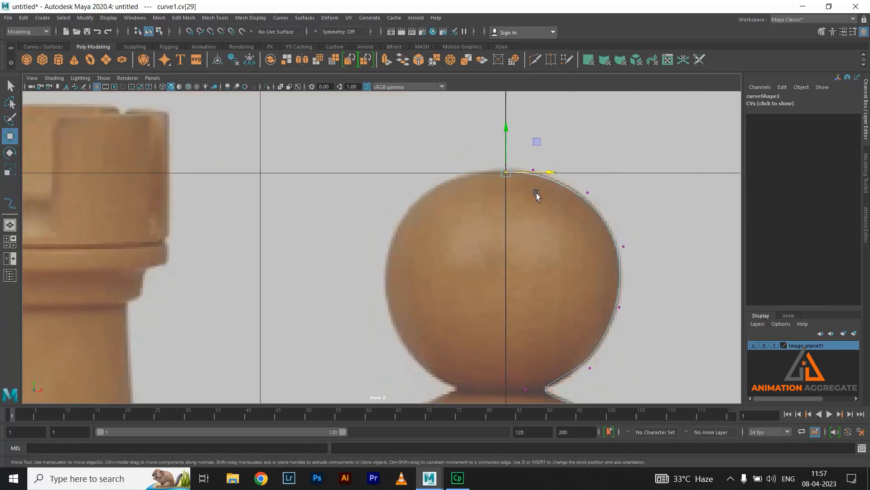
pyautogui.click(545, 173)
pyautogui.press('x')
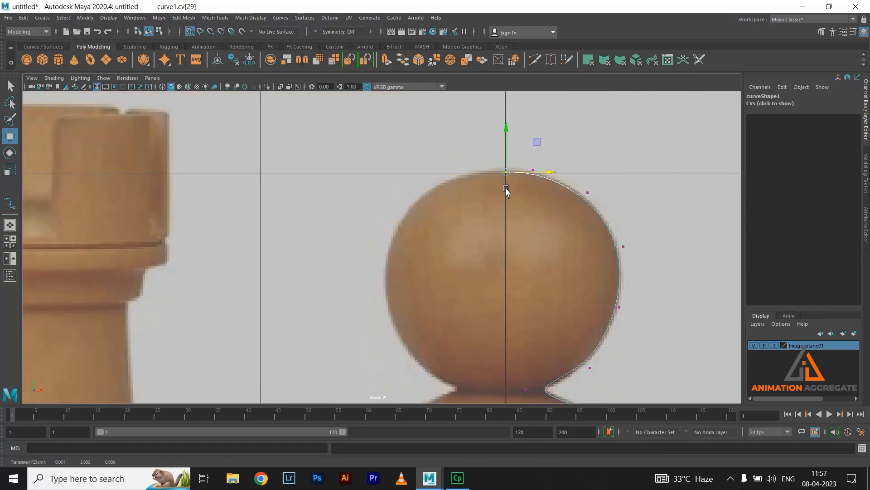
pyautogui.scroll(-3, 589, 249)
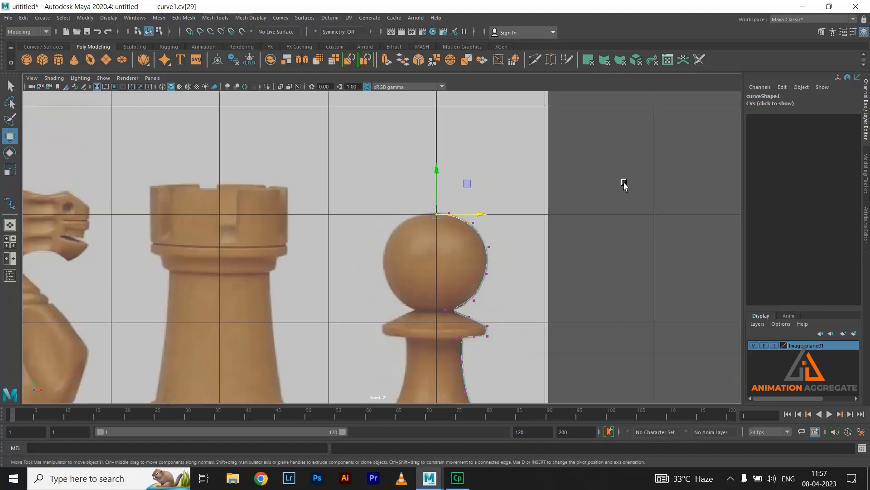
# Return to the perspective view and select the whole curve in object mode.
pyautogui.press('space')
pyautogui.press('space')
pyautogui.rightClick(424, 216)
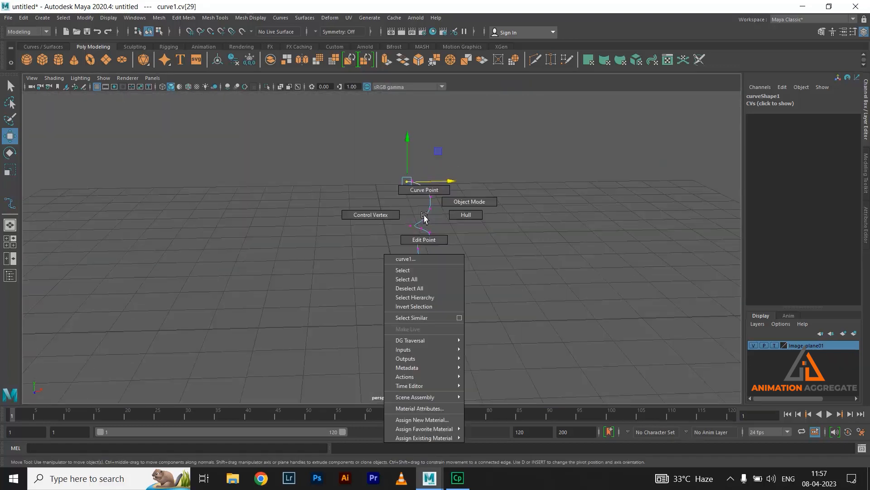
pyautogui.moveTo(426, 218); pyautogui.dragTo(458, 202, button='right')
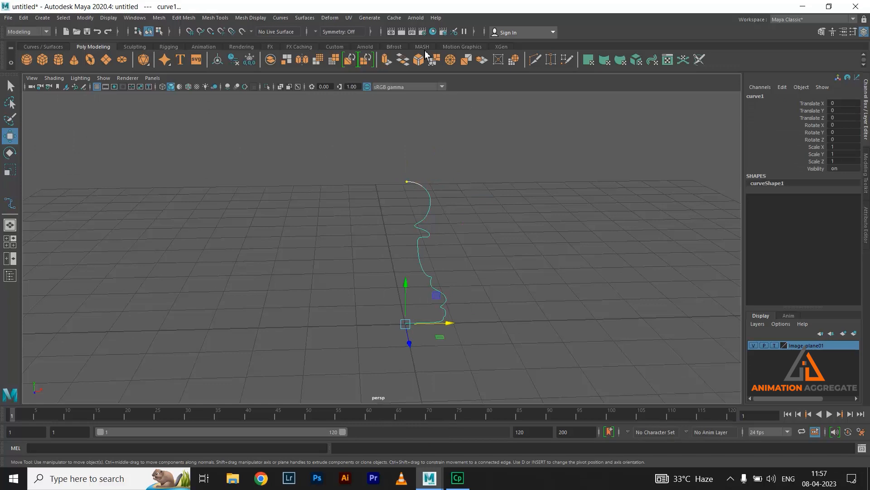
# Open the Revolve options and reset them to their default settings.
pyautogui.click(304, 18)
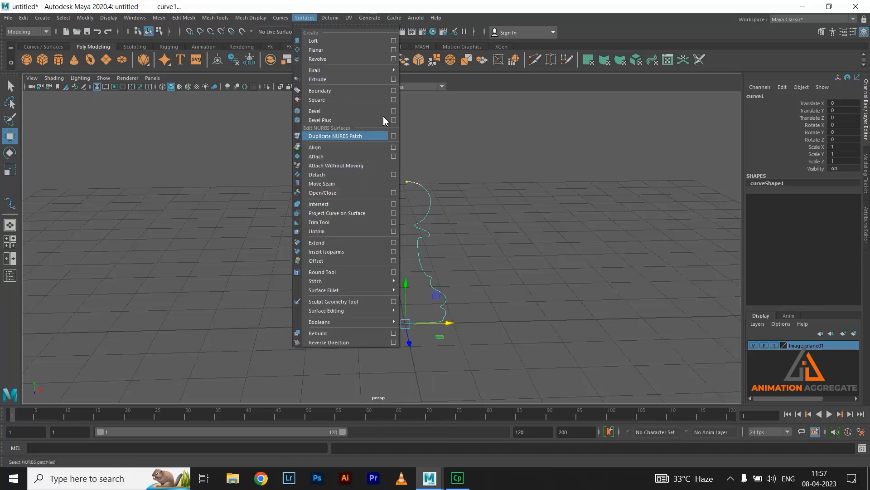
pyautogui.click(393, 59)
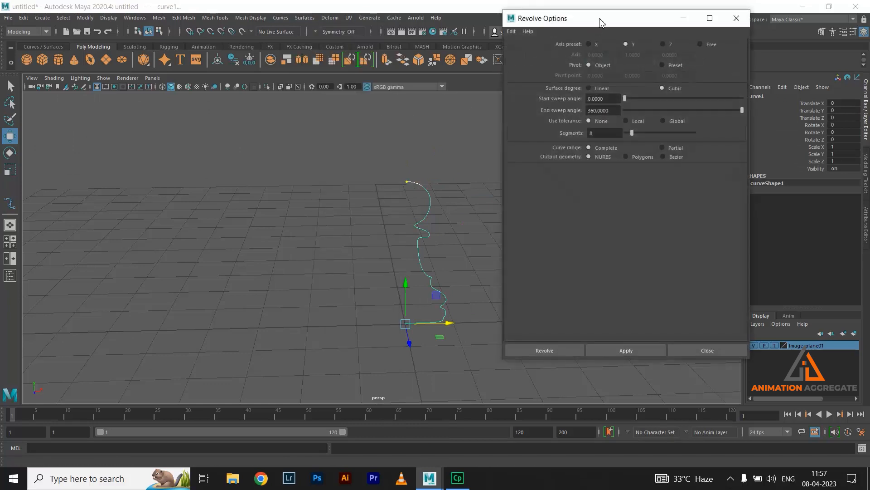
pyautogui.moveTo(607, 22); pyautogui.dragTo(621, 21)
pyautogui.click(528, 30)
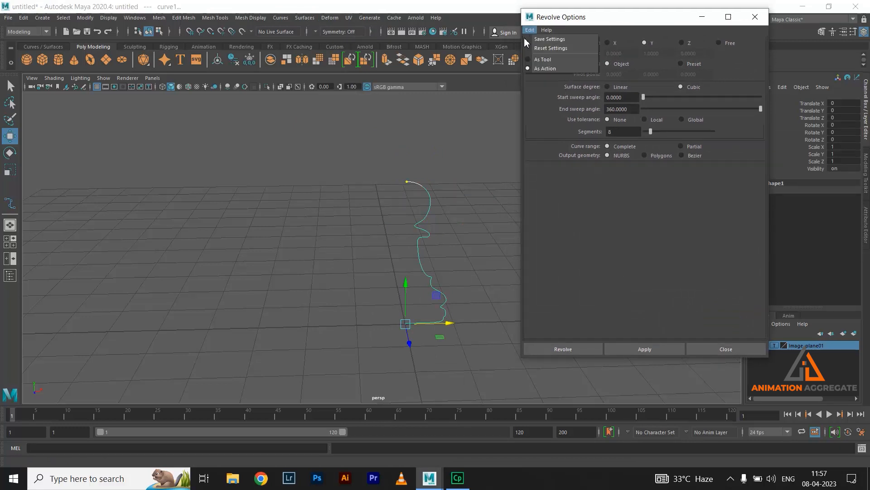
pyautogui.click(543, 48)
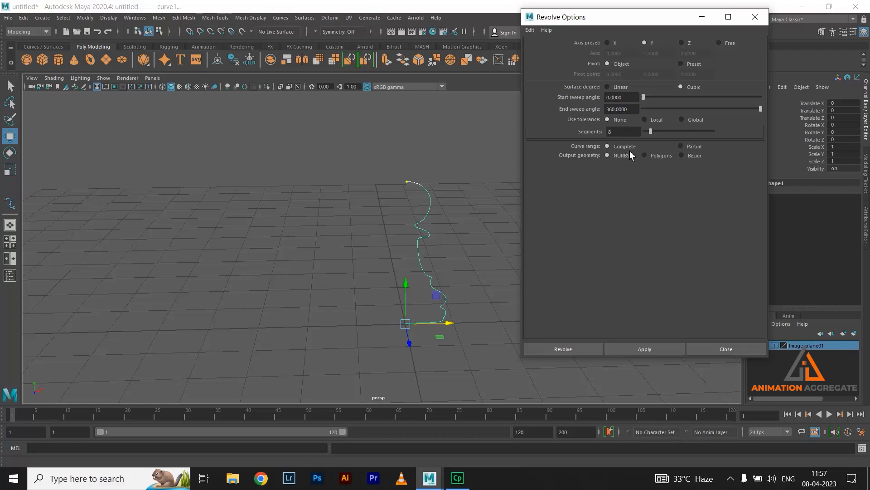
# Set the Revolve output to Polygons with the Count tessellation method and revolve the curve with a count of 200.
pyautogui.click(653, 156)
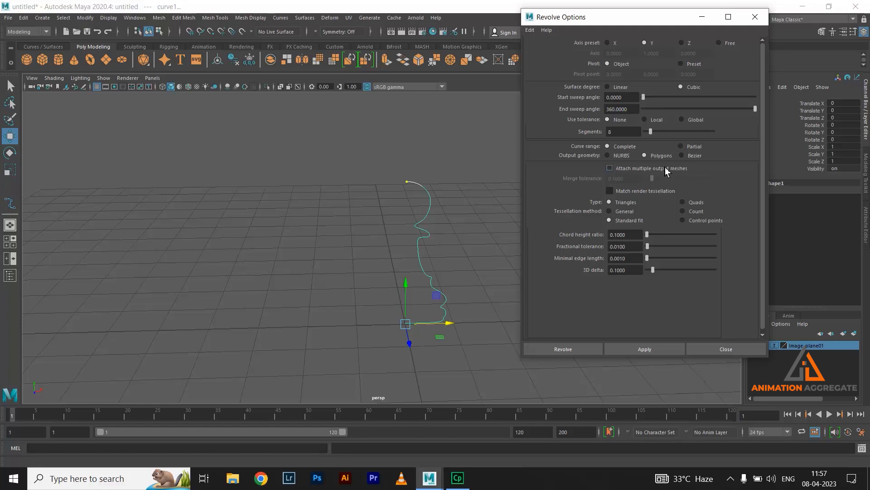
pyautogui.click(689, 211)
pyautogui.click(634, 236)
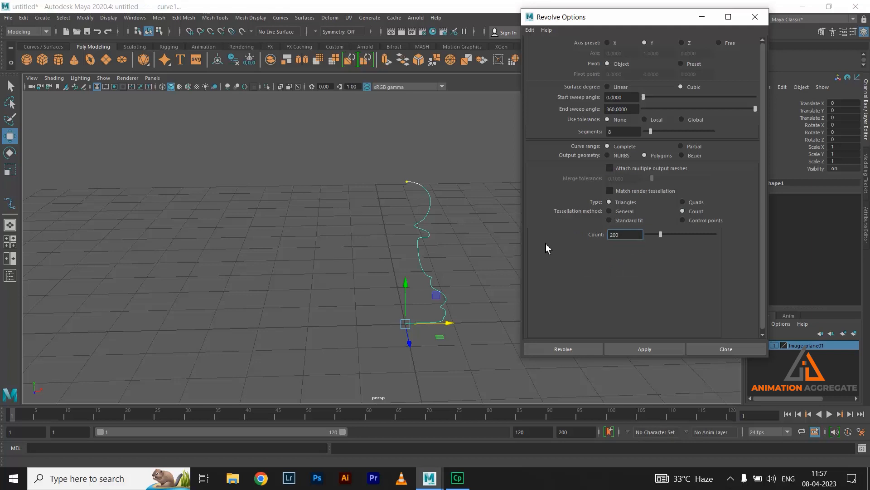
pyautogui.moveTo(622, 238); pyautogui.dragTo(570, 245)
pyautogui.click(653, 353)
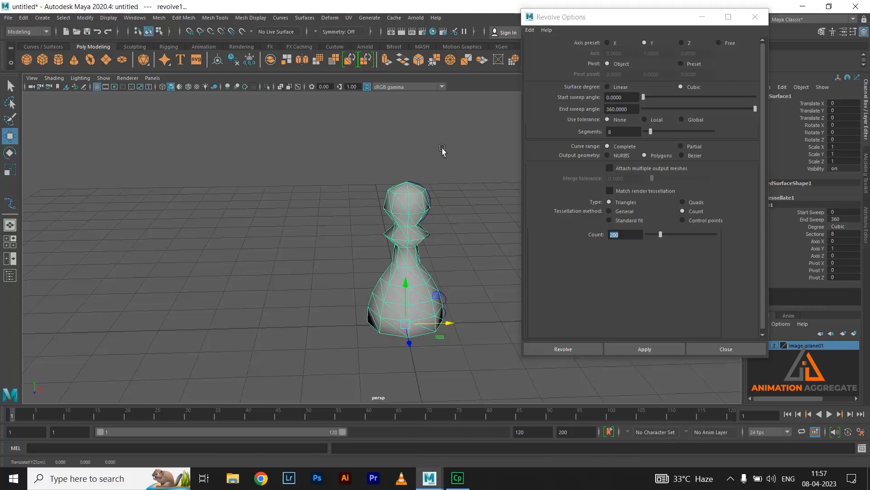
# Undo the low-count revolve and revolve the curve again using Quads with a count of 500.
pyautogui.hotkey('ctrl', 'z')
pyautogui.moveTo(456, 188); pyautogui.dragTo(398, 198)
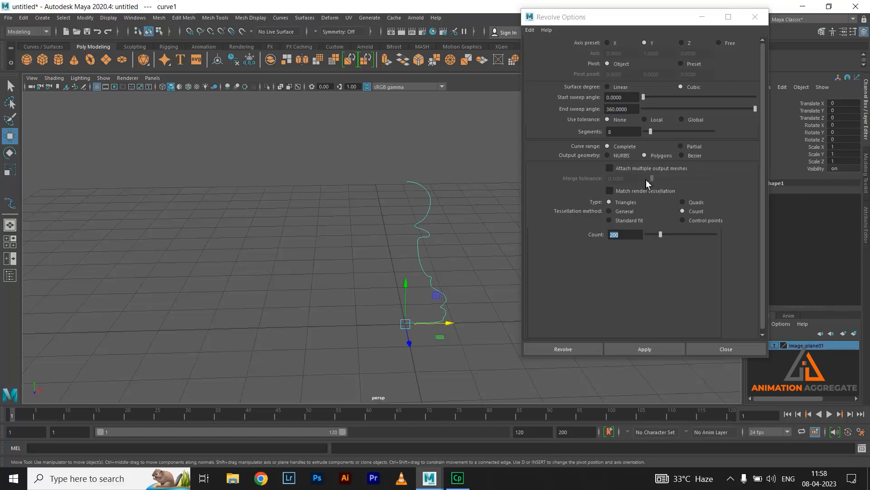
pyautogui.click(692, 203)
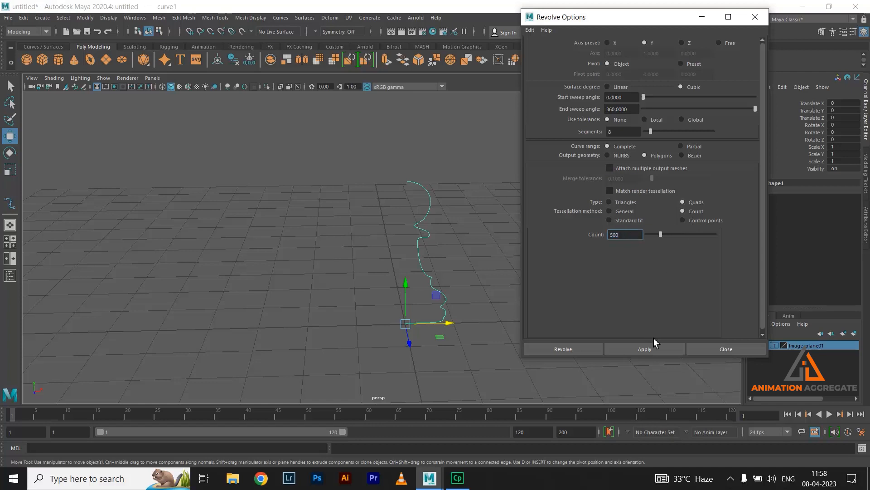
pyautogui.click(656, 349)
pyautogui.keyDown('alt'); pyautogui.moveTo(406, 204); pyautogui.dragTo(415, 224); pyautogui.keyUp('alt')
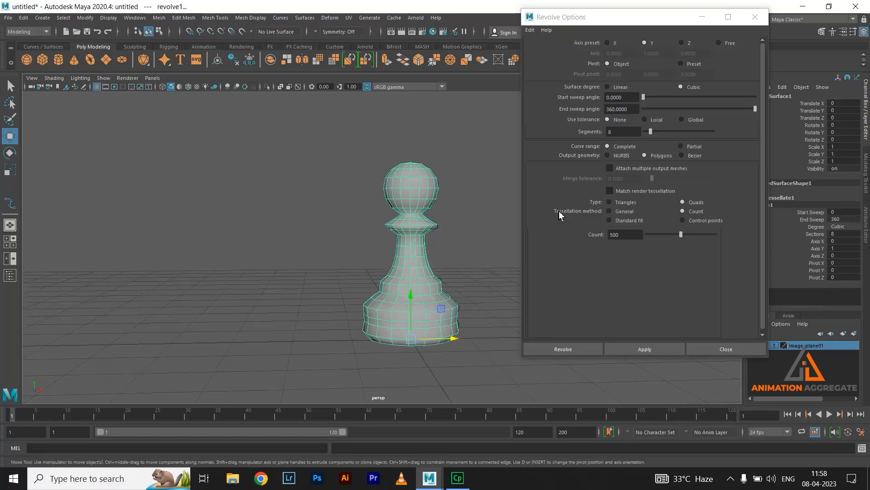
# Undo the revolve and set General tessellation with both the U and V types at Per span # of iso params.
pyautogui.hotkey('ctrl', 'z')
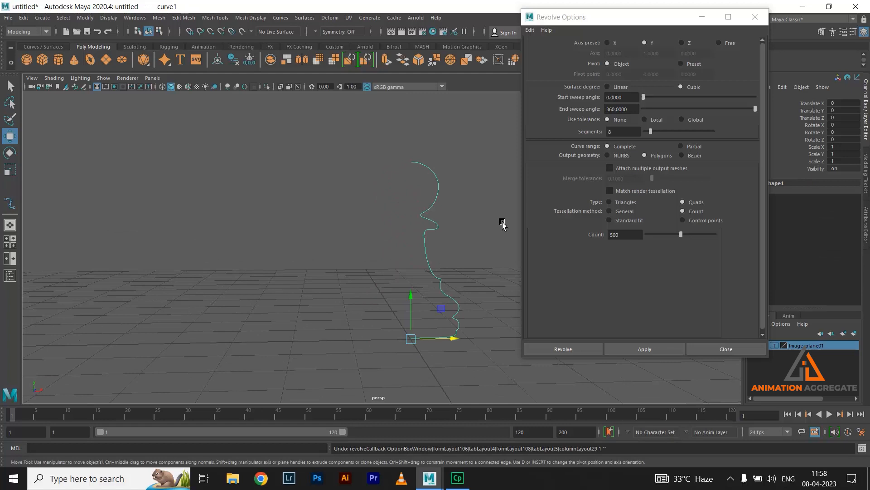
pyautogui.click(631, 212)
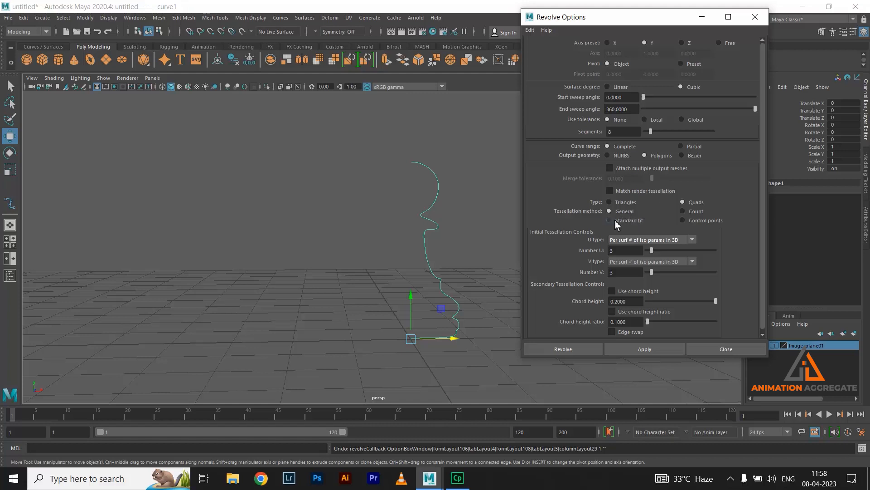
pyautogui.click(648, 241)
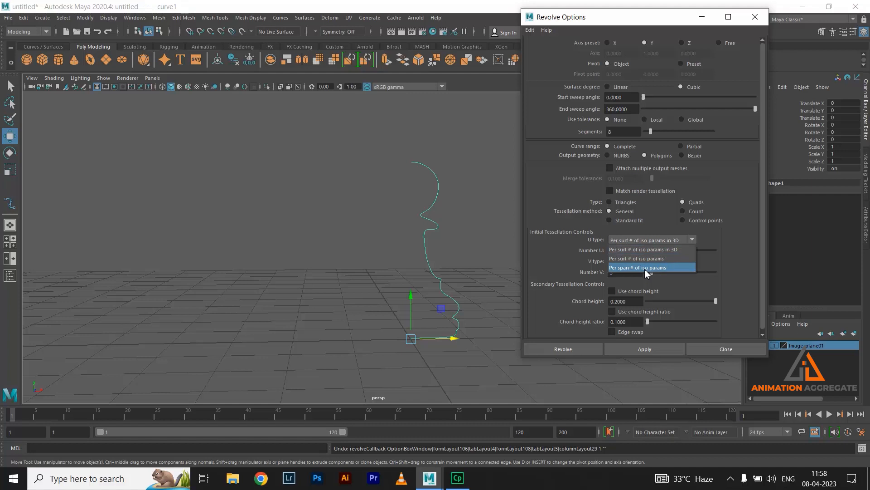
pyautogui.click(647, 269)
pyautogui.click(625, 262)
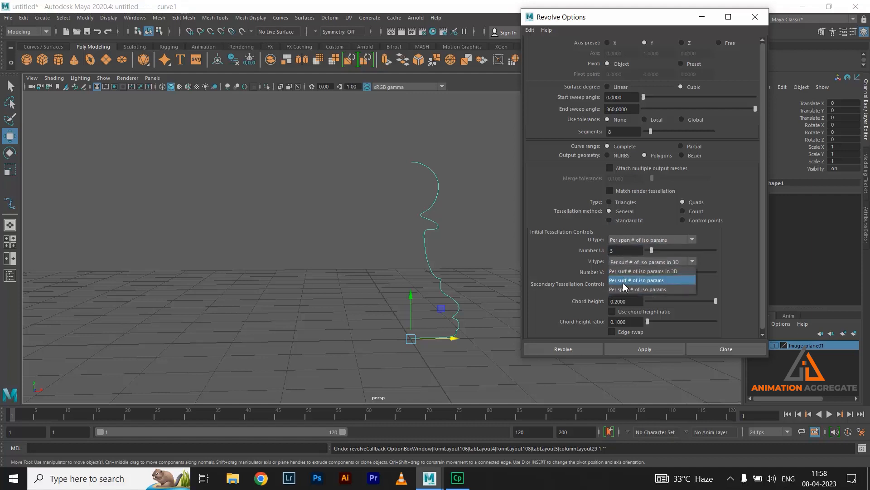
pyautogui.click(627, 290)
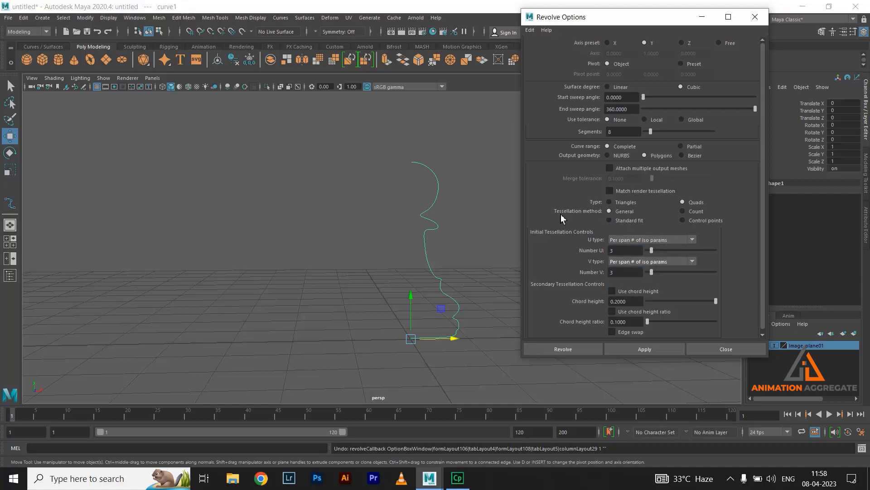
# Revolve the pawn curve into a quad polygon mesh with the General tessellation settings and close the Revolve options.
pyautogui.click(655, 353)
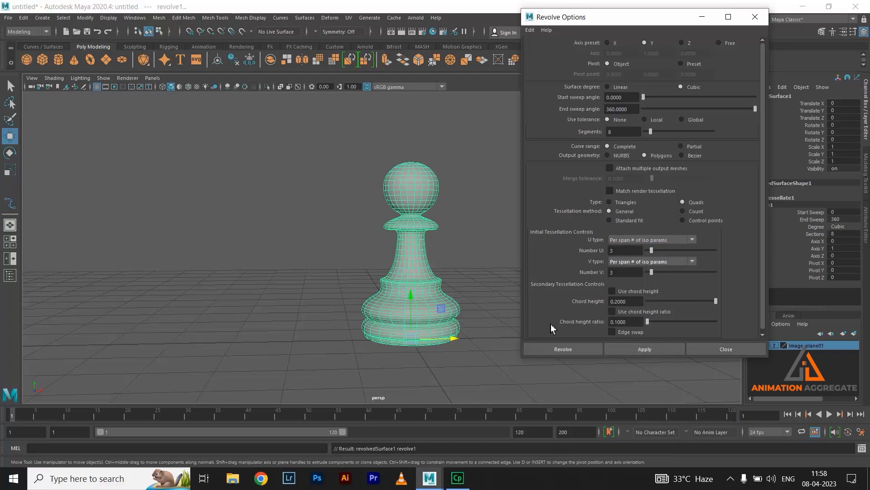
pyautogui.click(755, 17)
pyautogui.keyDown('alt'); pyautogui.moveTo(481, 248); pyautogui.dragTo(435, 225); pyautogui.keyUp('alt')
pyautogui.click(511, 192)
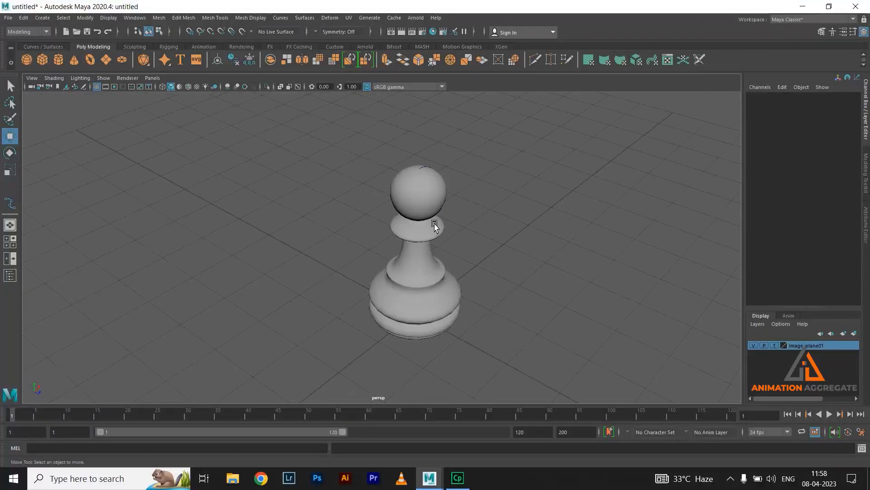
# Move the revolved pawn along X to about 3.26, away from its profile curve.
pyautogui.click(435, 225)
pyautogui.keyDown('alt'); pyautogui.moveTo(534, 238); pyautogui.dragTo(485, 237); pyautogui.keyUp('alt')
pyautogui.moveTo(465, 325); pyautogui.dragTo(572, 233)
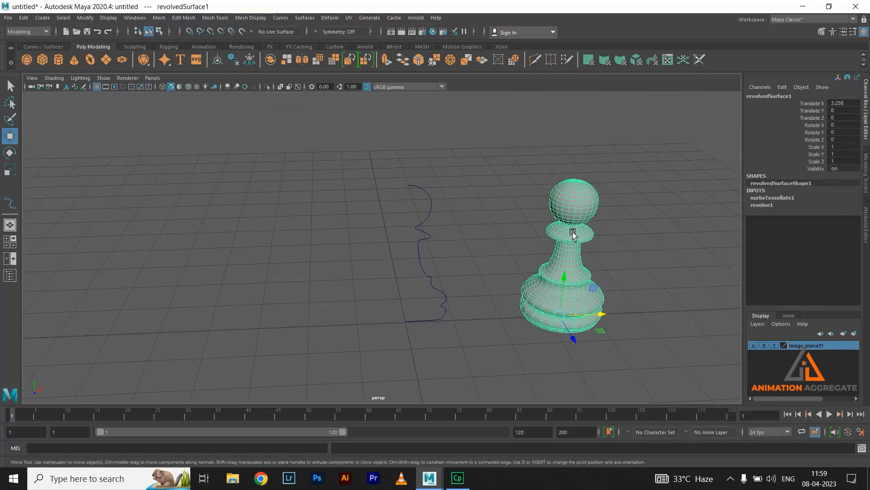
# Try moving the pawn's profile curve along X, and undo the move.
pyautogui.moveTo(440, 169); pyautogui.dragTo(358, 234)
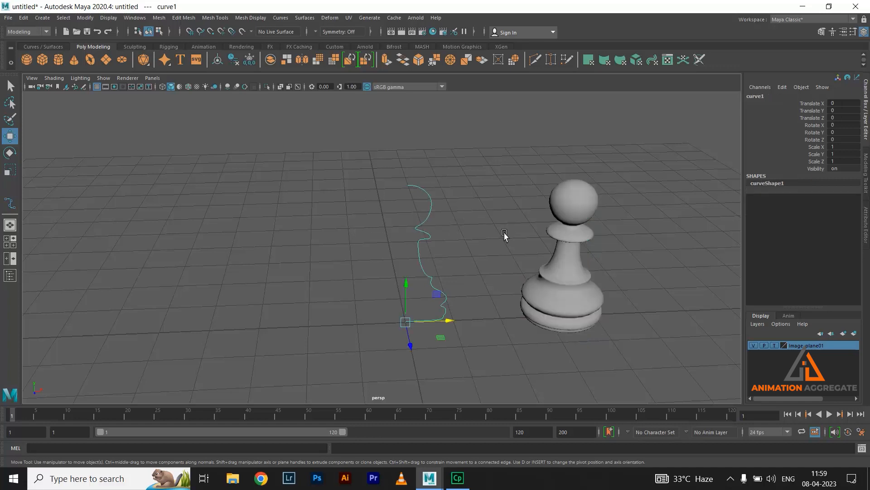
pyautogui.keyDown('alt'); pyautogui.moveTo(508, 213); pyautogui.dragTo(473, 270); pyautogui.keyUp('alt')
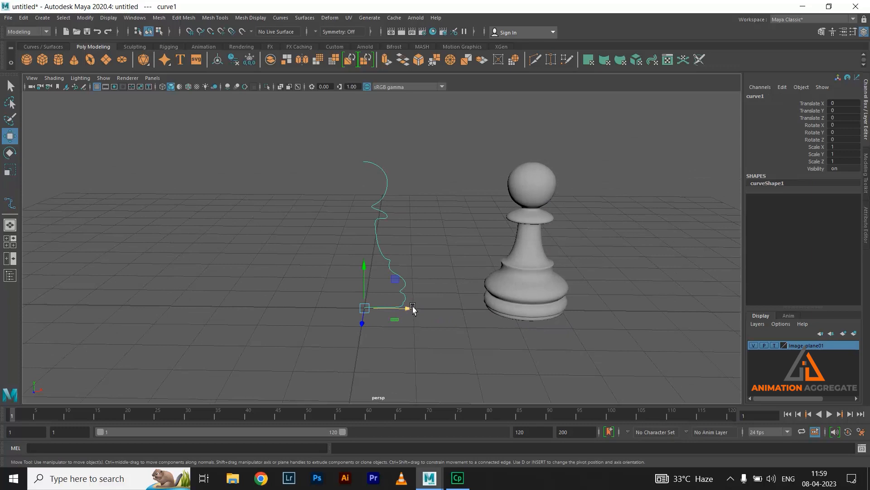
pyautogui.moveTo(408, 307); pyautogui.dragTo(388, 299)
pyautogui.hotkey('ctrl', 'z')
pyautogui.hotkey('ctrl', 'z')
pyautogui.hotkey('ctrl', 'z')
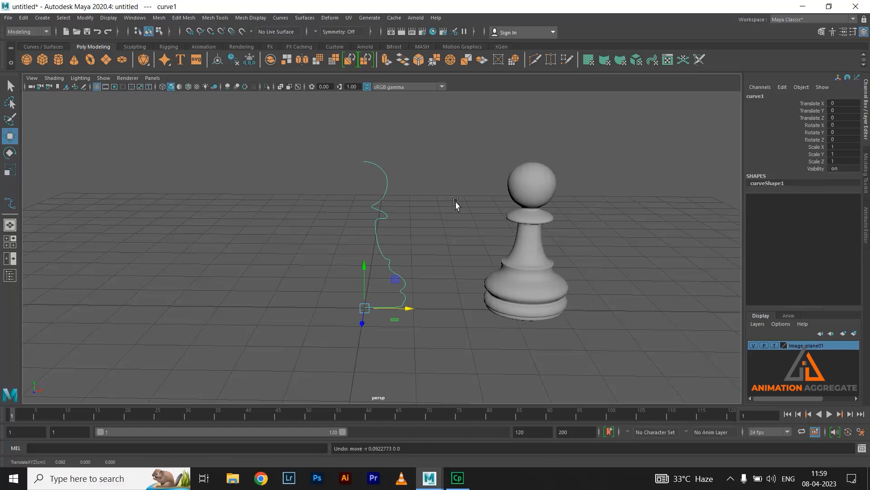
# Try shifting the control vertices around the curve's collar along X, and undo the change.
pyautogui.rightClick(384, 171)
pyautogui.moveTo(384, 170); pyautogui.dragTo(364, 172, button='right')
pyautogui.moveTo(364, 205); pyautogui.dragTo(410, 220)
pyautogui.hotkey('ctrl', 'z')
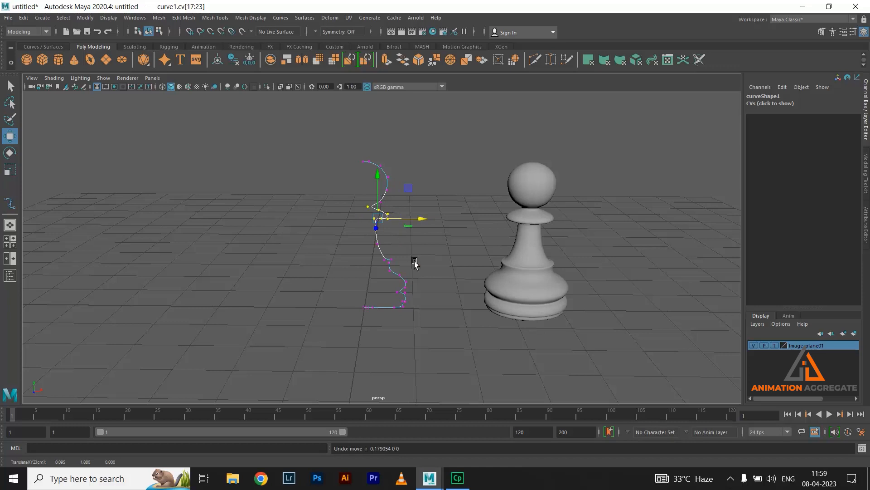
# Delete all construction history in the scene so the pawn mesh no longer depends on its curve.
pyautogui.click(508, 260)
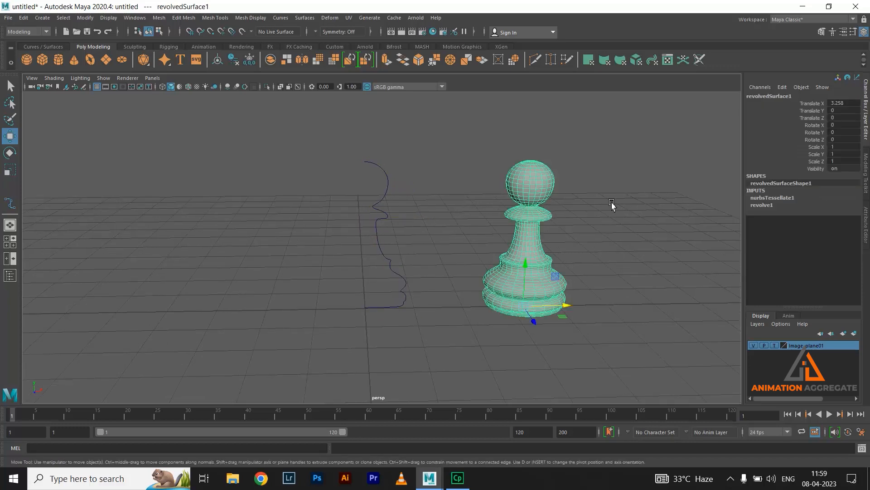
pyautogui.click(25, 18)
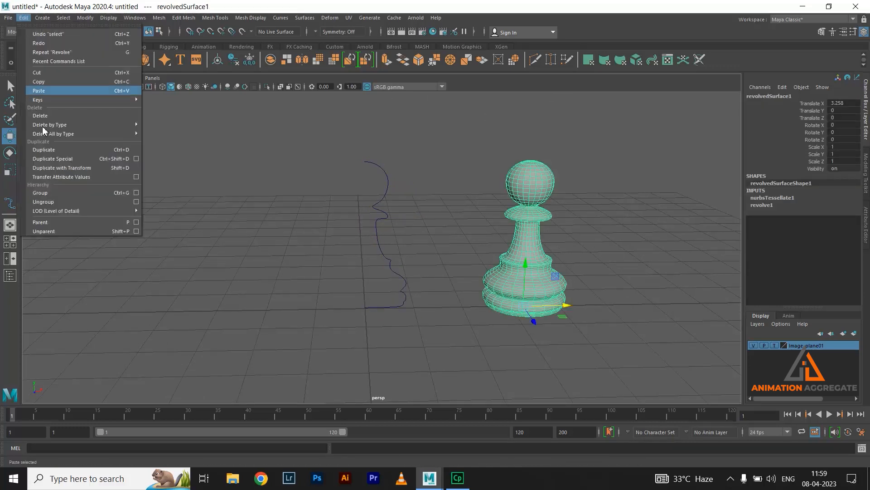
pyautogui.moveTo(97, 126)
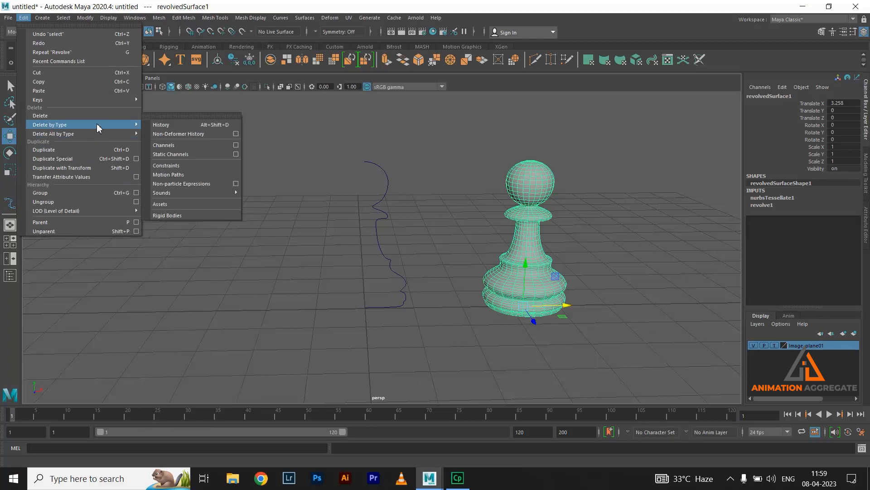
pyautogui.click(146, 134)
pyautogui.click(590, 168)
pyautogui.click(539, 165)
# Move the profile curve aside along X and place the pawn mesh next to it at X about 4.56.
pyautogui.moveTo(583, 222)
pyautogui.keyDown('alt'); pyautogui.mouseDown()
pyautogui.moveTo(569, 206)
pyautogui.moveTo(577, 230)
pyautogui.mouseUp(); pyautogui.keyUp('alt')
pyautogui.moveTo(373, 151); pyautogui.dragTo(334, 206)
pyautogui.moveTo(402, 308); pyautogui.dragTo(641, 244)
pyautogui.moveTo(573, 147); pyautogui.dragTo(510, 267)
pyautogui.moveTo(571, 311); pyautogui.dragTo(638, 333)
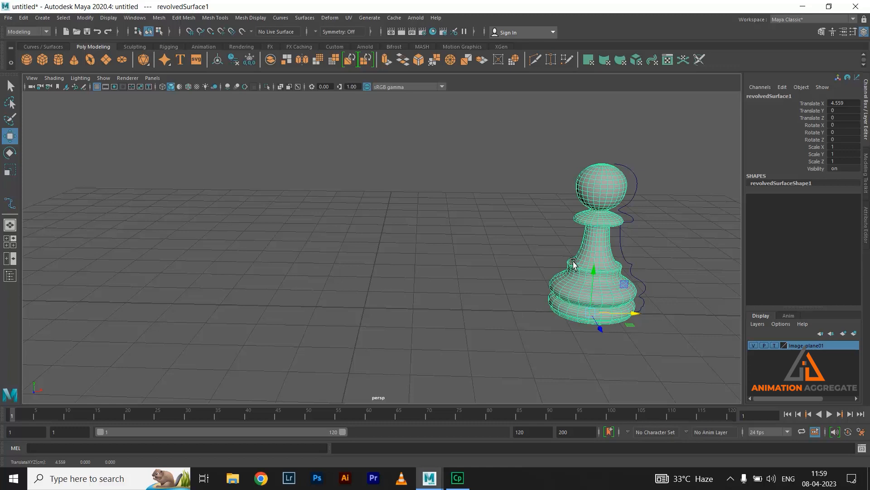
# Show the front view full size and make the image_plane01 layer selectable.
pyautogui.press('space')
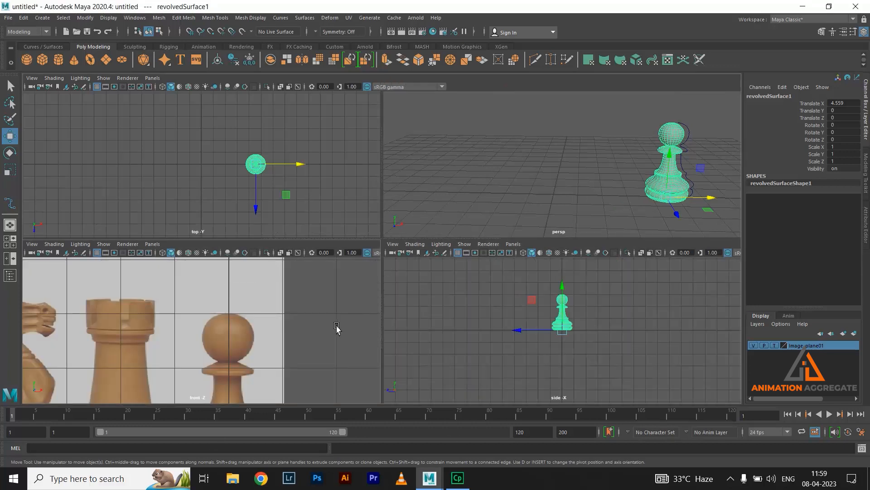
pyautogui.press('space')
pyautogui.scroll(-5, 544, 258)
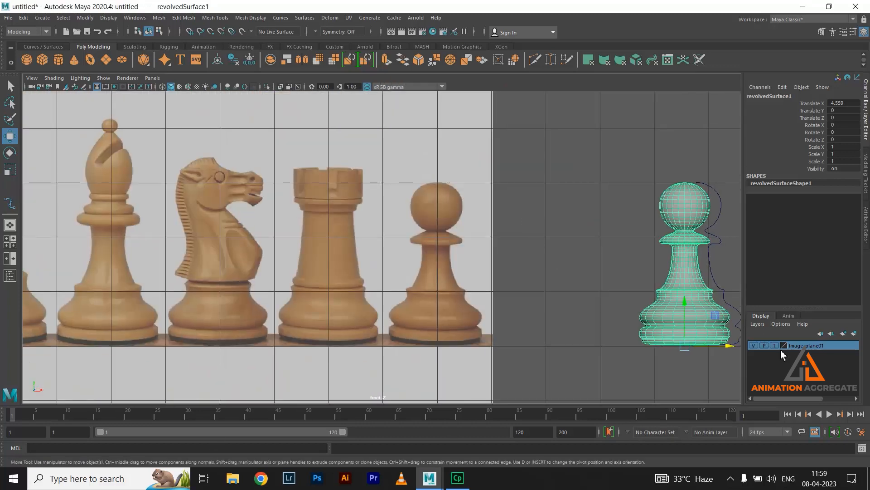
pyautogui.click(776, 347)
pyautogui.click(776, 347)
# Move the reference image along X to about -3.4 so the rook is centred on the vertical axis, and lock its layer again.
pyautogui.keyDown('alt'); pyautogui.moveTo(534, 206); pyautogui.dragTo(536, 197, button='middle'); pyautogui.keyUp('alt')
pyautogui.click(453, 286)
pyautogui.moveTo(194, 336); pyautogui.dragTo(300, 348)
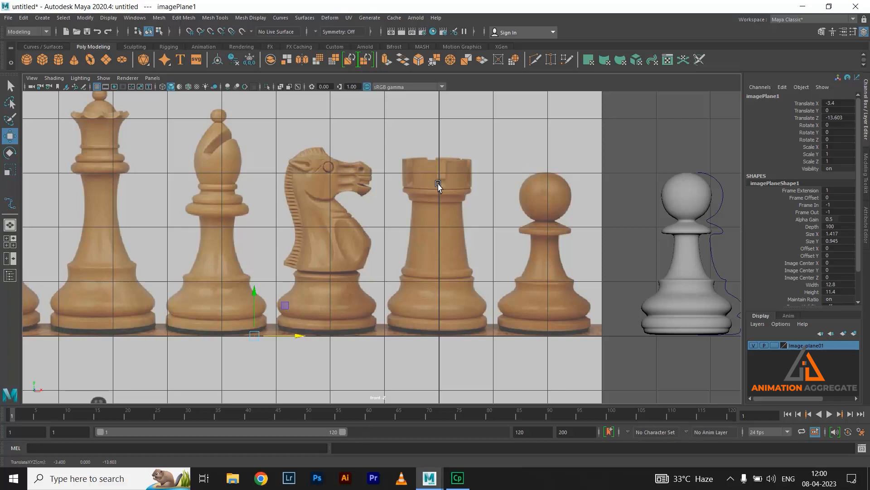
pyautogui.click(775, 345)
pyautogui.scroll(1, 467, 252)
pyautogui.scroll(1, 346, 178)
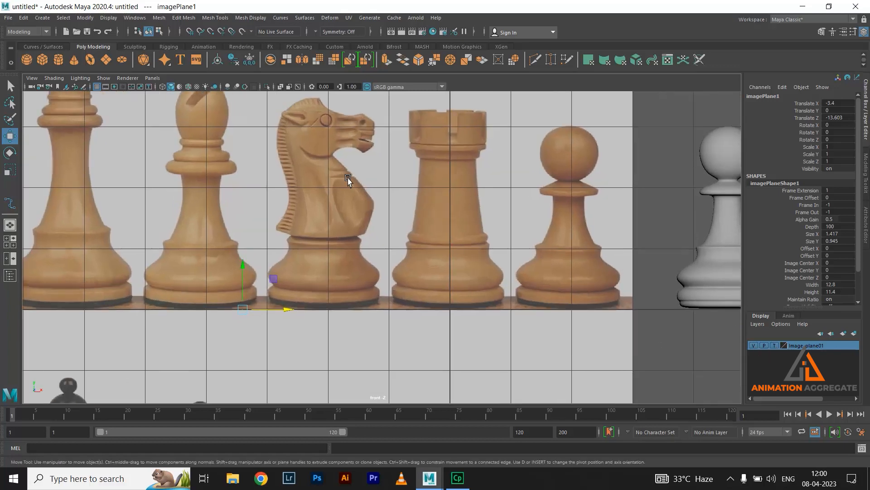
# Start an EP curve at the rook's bottom centre and trace the underside of the base to its right edge.
pyautogui.click(24, 17)
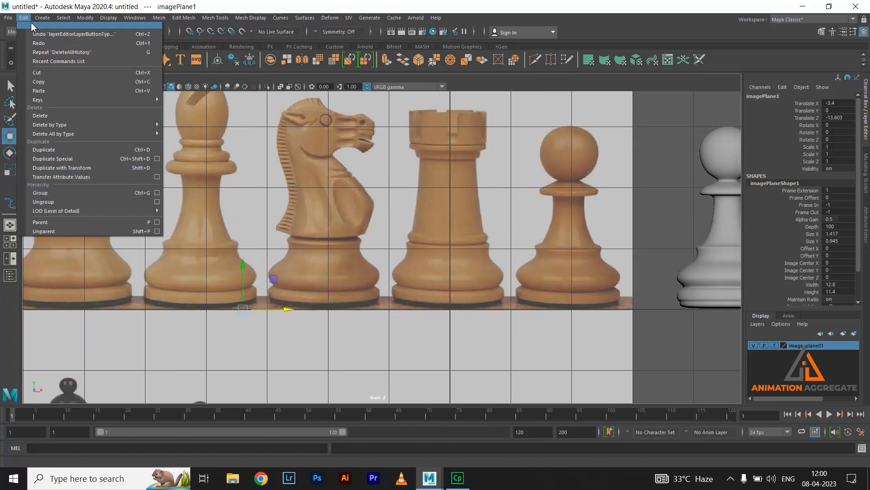
pyautogui.moveTo(42, 18)
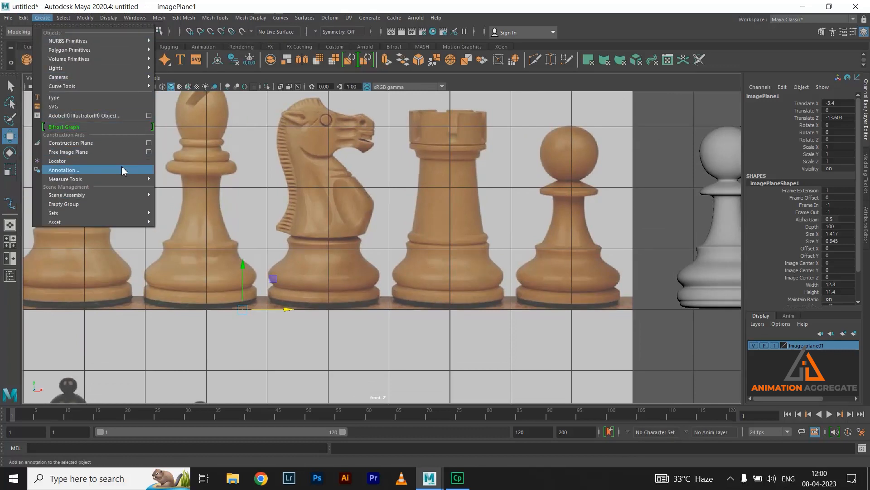
pyautogui.moveTo(141, 86)
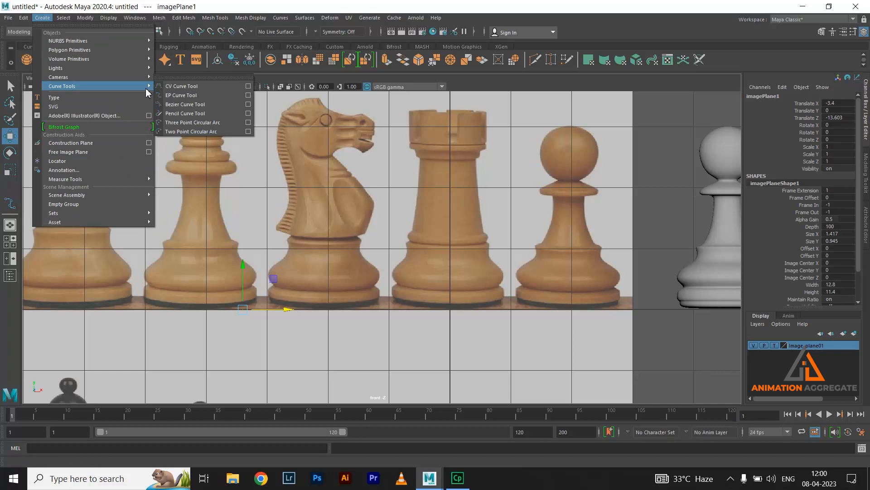
pyautogui.click(171, 96)
pyautogui.scroll(6, 388, 252)
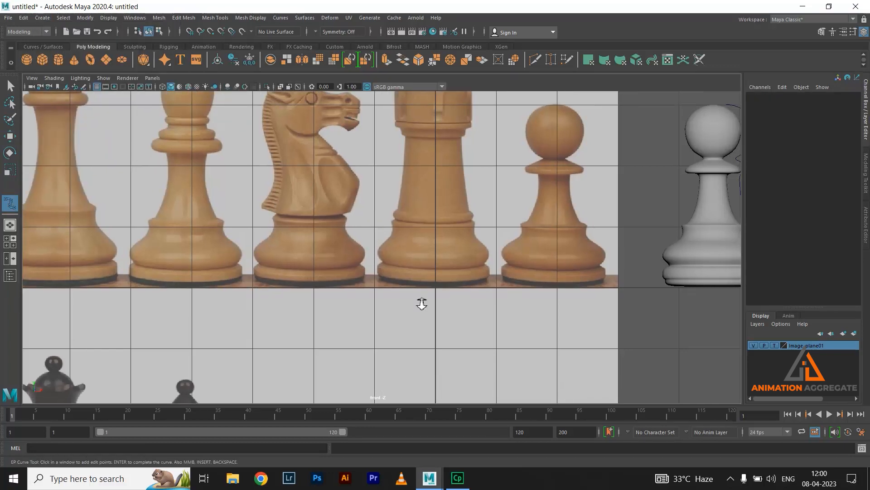
pyautogui.scroll(3, 381, 253)
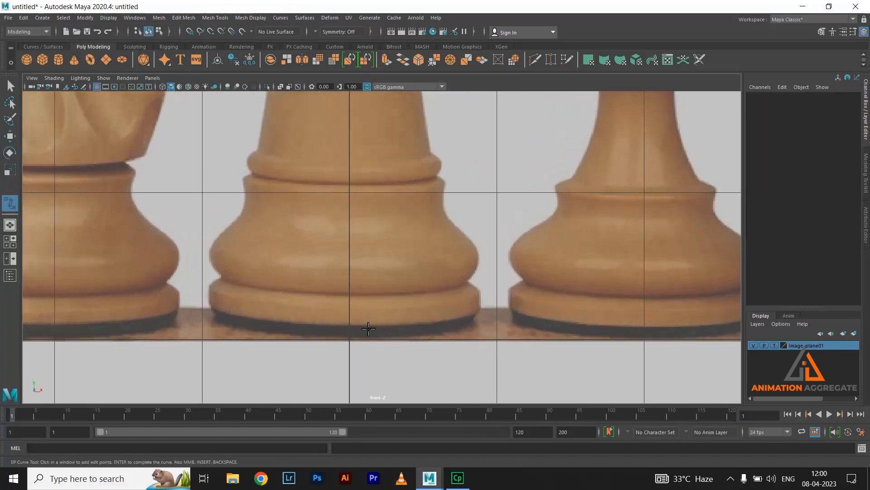
pyautogui.click(352, 338)
pyautogui.click(410, 336)
pyautogui.click(452, 331)
pyautogui.click(476, 317)
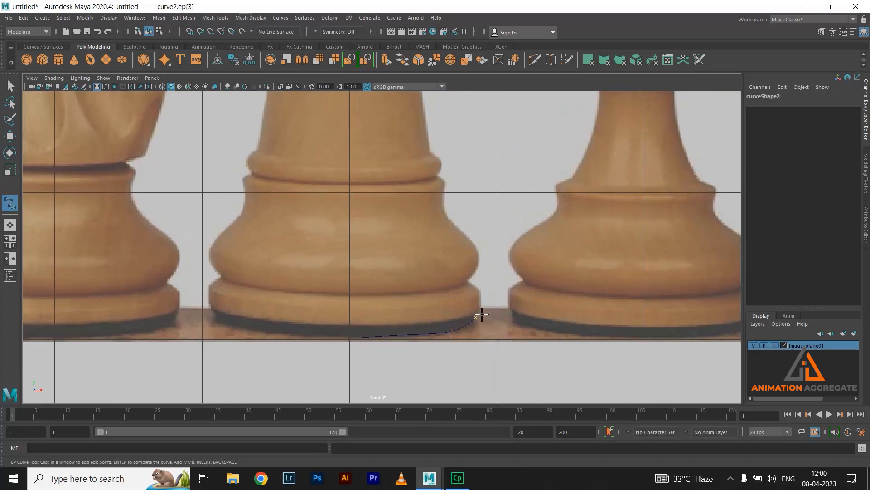
# Continue the curve up the rook's base, around the foot ring and the wide bulge to the narrow section above.
pyautogui.click(480, 313)
pyautogui.click(469, 285)
pyautogui.click(481, 260)
pyautogui.click(480, 254)
pyautogui.click(472, 240)
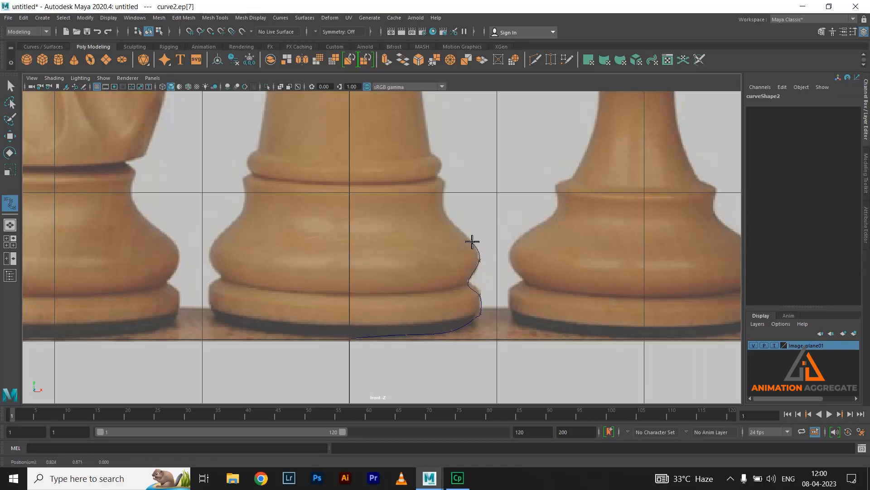
pyautogui.click(452, 221)
pyautogui.click(444, 194)
# Trace the rim, groove and rounded ring above the rook's base with further curve points.
pyautogui.scroll(3, 566, 307)
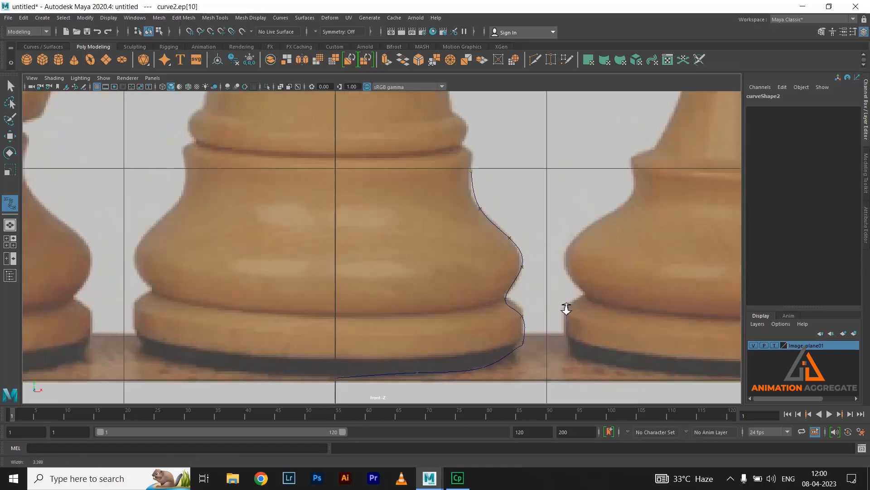
pyautogui.scroll(2, 455, 292)
pyautogui.click(453, 266)
pyautogui.click(438, 253)
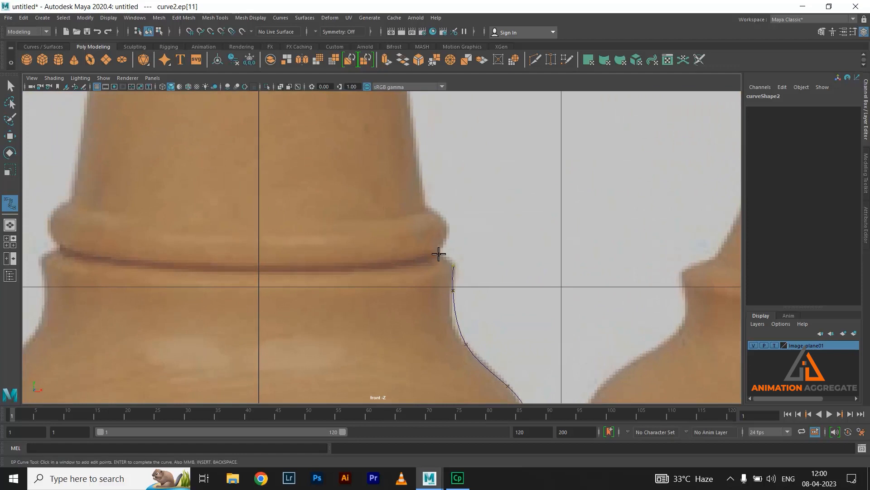
pyautogui.click(447, 230)
pyautogui.click(430, 206)
# Extend the curve up the tapered side of the rook's body to the underside of the collar.
pyautogui.keyDown('alt'); pyautogui.moveTo(441, 224); pyautogui.dragTo(379, 372, button='middle'); pyautogui.keyUp('alt')
pyautogui.click(390, 243)
pyautogui.click(364, 213)
pyautogui.keyDown('alt'); pyautogui.moveTo(364, 214); pyautogui.dragTo(353, 351, button='middle'); pyautogui.keyUp('alt')
pyautogui.click(342, 238)
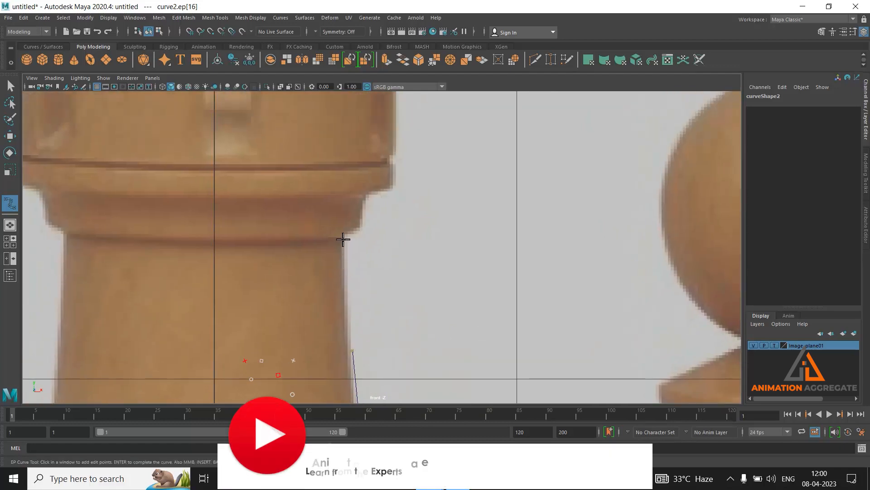
# Trace the stepped collar and the straight side of the rook's crown up to its top edge, and finish the curve.
pyautogui.click(363, 226)
pyautogui.click(364, 192)
pyautogui.click(392, 184)
pyautogui.keyDown('alt'); pyautogui.moveTo(402, 190); pyautogui.dragTo(387, 329, button='middle'); pyautogui.keyUp('alt')
pyautogui.click(382, 135)
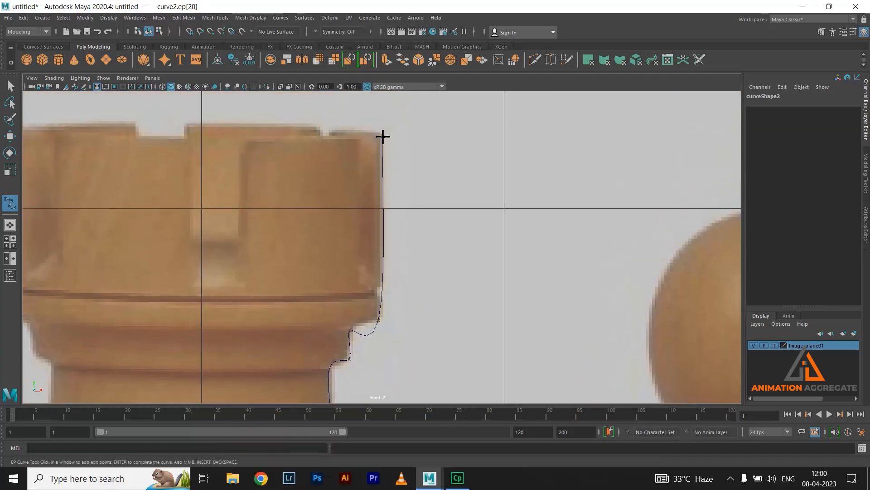
pyautogui.hotkey('ctrl', 'z')
pyautogui.click(383, 221)
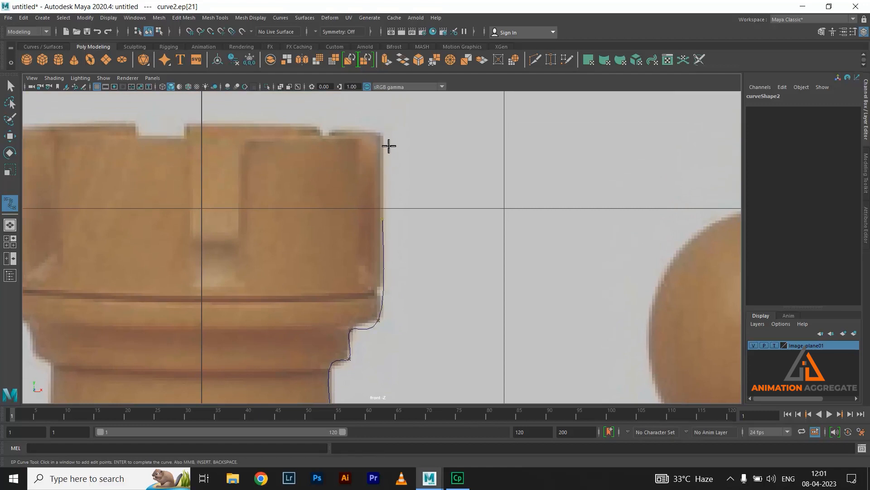
pyautogui.click(383, 137)
pyautogui.press('w')
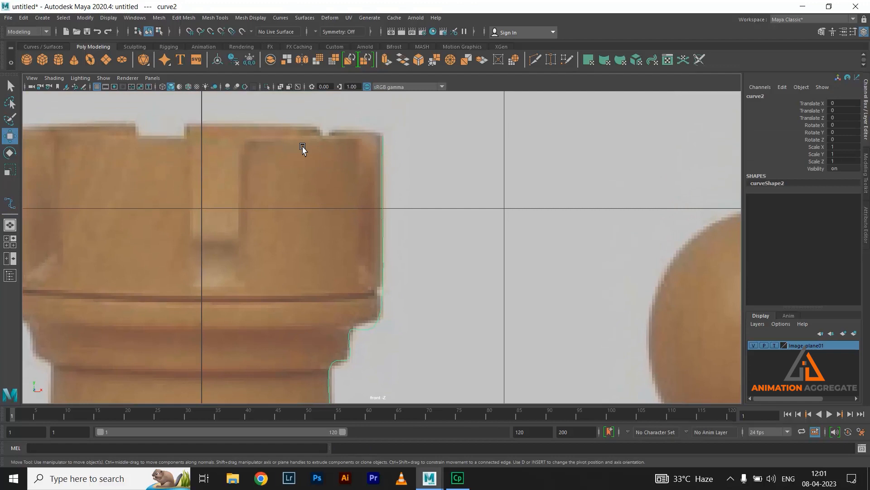
# Select the control vertices along the side of the rook's crown and scale them flat in X into a straight vertical line.
pyautogui.scroll(-8, 331, 291)
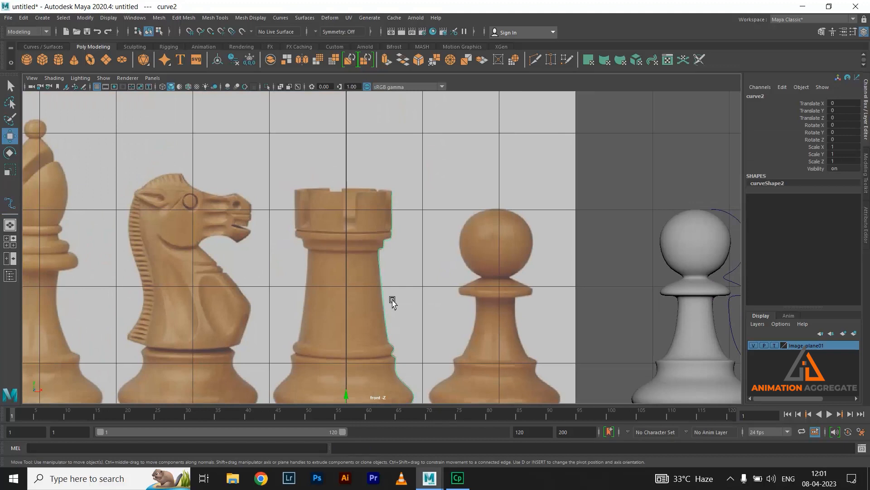
pyautogui.scroll(3, 386, 297)
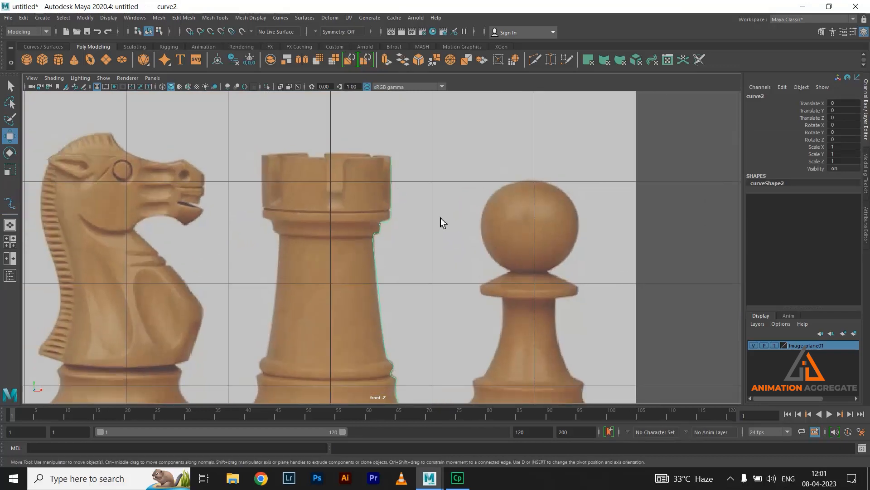
pyautogui.rightClick(390, 192)
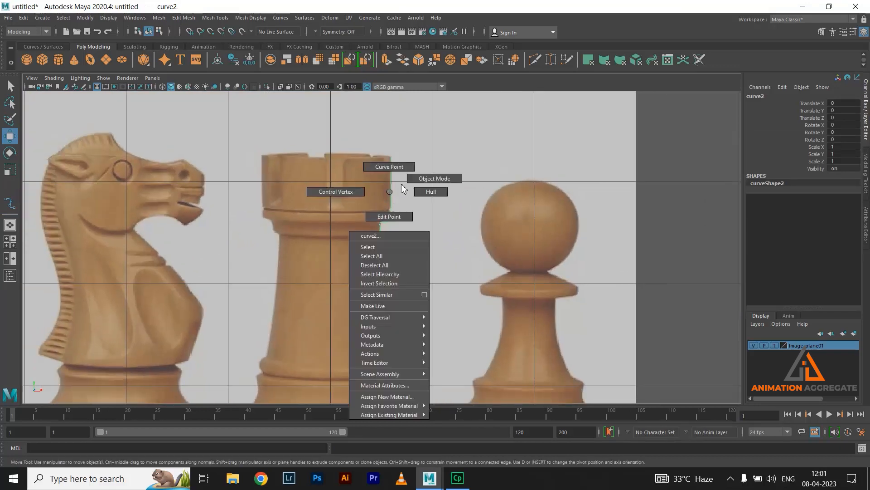
pyautogui.click(347, 197)
pyautogui.scroll(6, 441, 272)
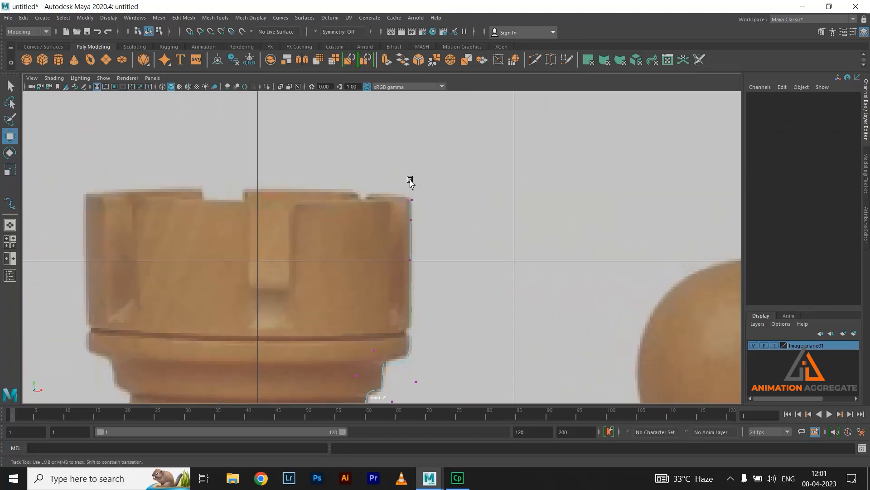
pyautogui.keyDown('alt'); pyautogui.moveTo(409, 182); pyautogui.dragTo(398, 128, button='middle'); pyautogui.keyUp('alt')
pyautogui.moveTo(382, 146); pyautogui.dragTo(452, 334)
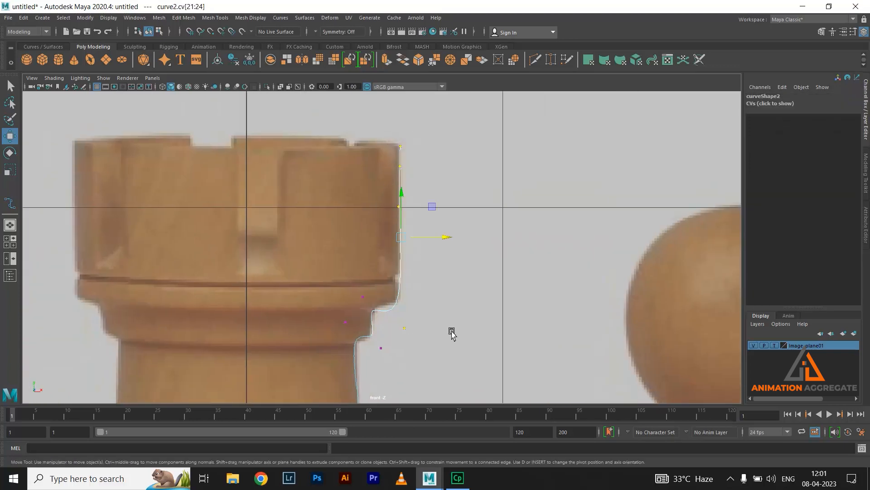
pyautogui.press('r')
pyautogui.moveTo(443, 240); pyautogui.dragTo(386, 243)
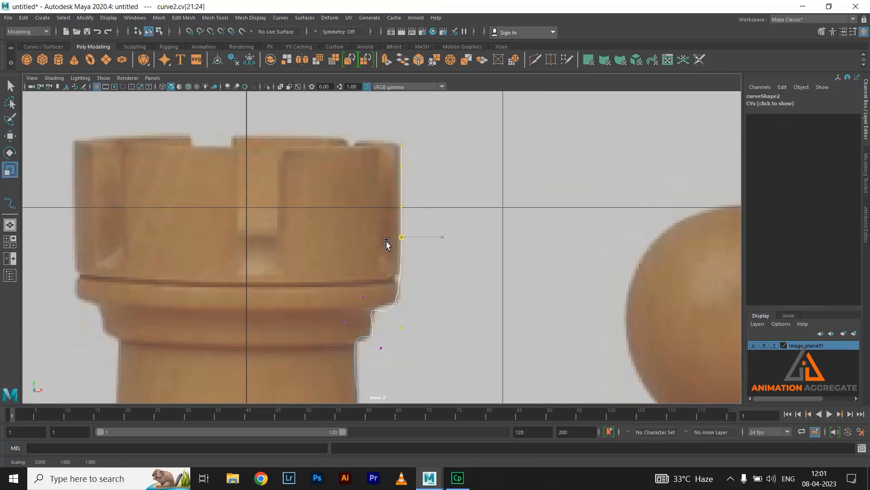
pyautogui.scroll(2, 454, 283)
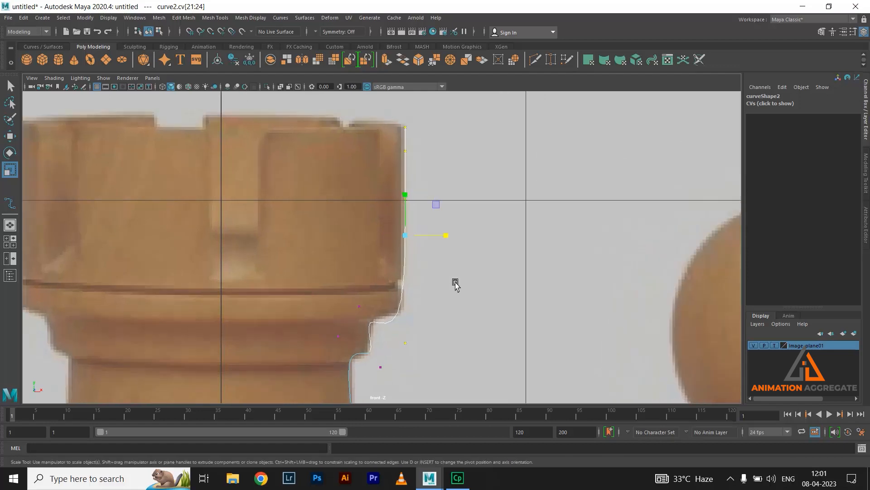
# Raise the control vertex below the rook crown's outer corner and nudge it slightly outward to follow the reference edge.
pyautogui.keyDown('alt'); pyautogui.moveTo(431, 319); pyautogui.dragTo(431, 283, button='middle'); pyautogui.keyUp('alt')
pyautogui.click(442, 284)
pyautogui.moveTo(352, 259); pyautogui.dragTo(394, 308)
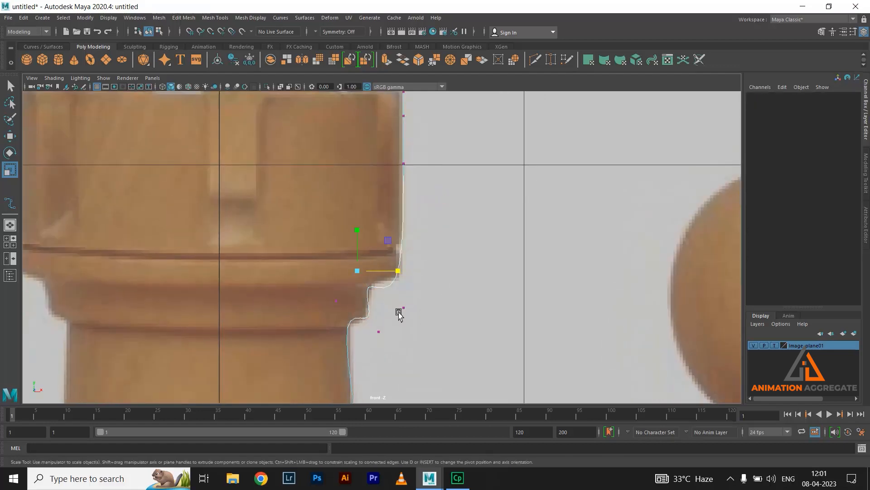
pyautogui.keyDown('shift'); pyautogui.click(403, 307); pyautogui.keyUp('shift')
pyautogui.moveTo(380, 250); pyautogui.dragTo(429, 320)
pyautogui.hotkey('ctrl', 'z')
pyautogui.click(451, 337)
pyautogui.press('w')
pyautogui.moveTo(402, 266); pyautogui.dragTo(400, 249)
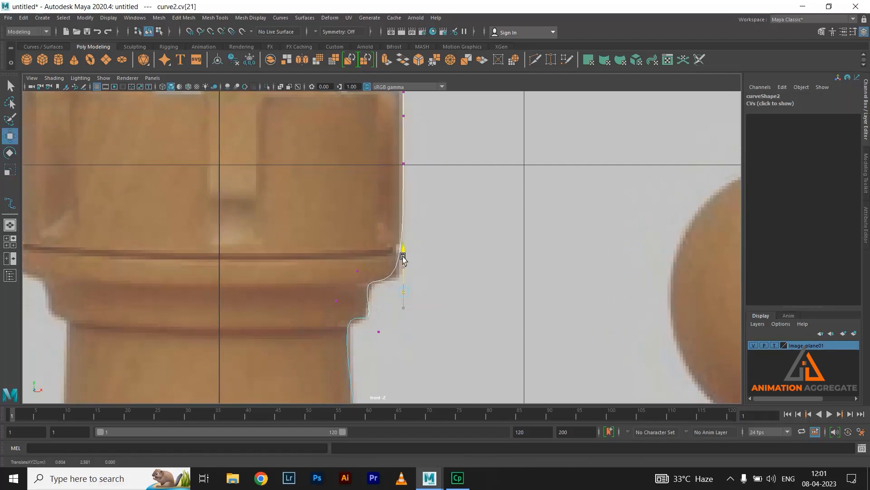
pyautogui.moveTo(447, 293); pyautogui.dragTo(452, 293)
# Scale the two control vertices of the ledge beneath the crown flat in Y and reposition them slightly against the reference.
pyautogui.moveTo(348, 254); pyautogui.dragTo(370, 284)
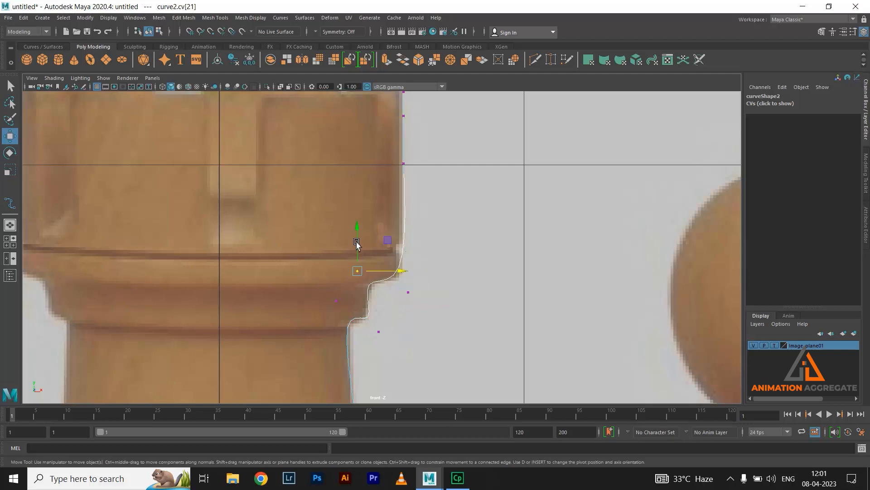
pyautogui.click(357, 231)
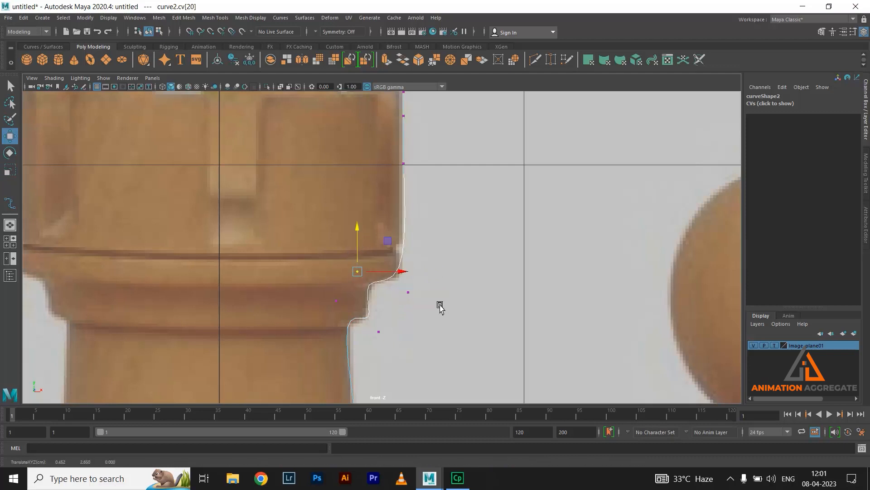
pyautogui.keyDown('shift'); pyautogui.click(407, 293); pyautogui.keyUp('shift')
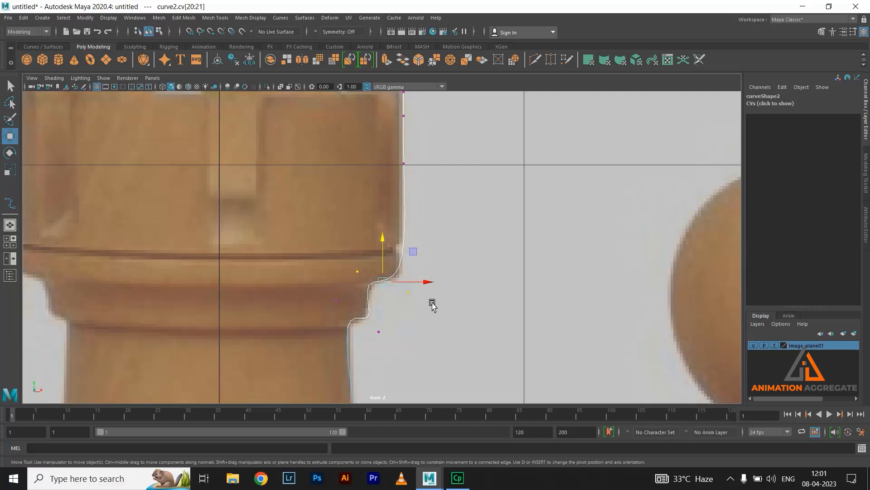
pyautogui.press('r')
pyautogui.moveTo(381, 244); pyautogui.dragTo(397, 313)
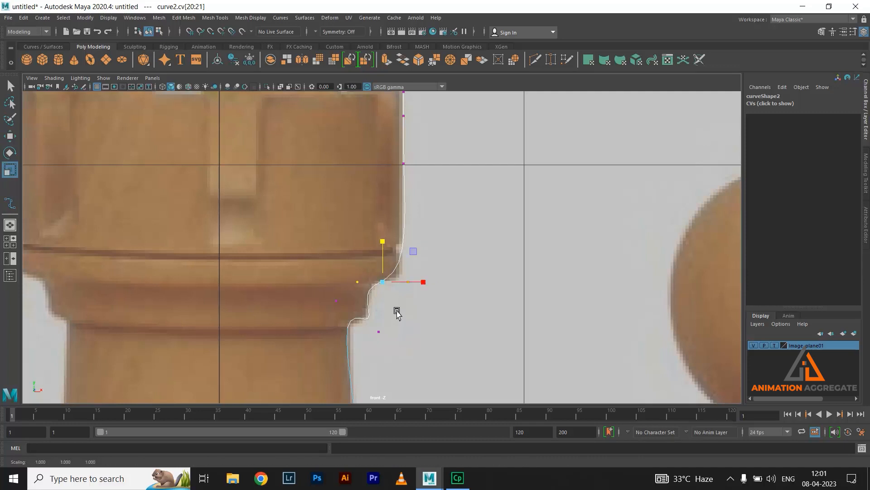
pyautogui.keyDown('shift'); pyautogui.click(408, 282); pyautogui.keyUp('shift')
pyautogui.press('w')
pyautogui.moveTo(399, 280)
pyautogui.mouseDown()
pyautogui.moveTo(389, 284)
pyautogui.moveTo(397, 282)
pyautogui.mouseUp()
# Adjust the control vertices of the collar's lower step, lowering the inner one and shifting the outer one inward.
pyautogui.keyDown('shift'); pyautogui.moveTo(402, 316); pyautogui.dragTo(366, 358); pyautogui.keyUp('shift')
pyautogui.press('r')
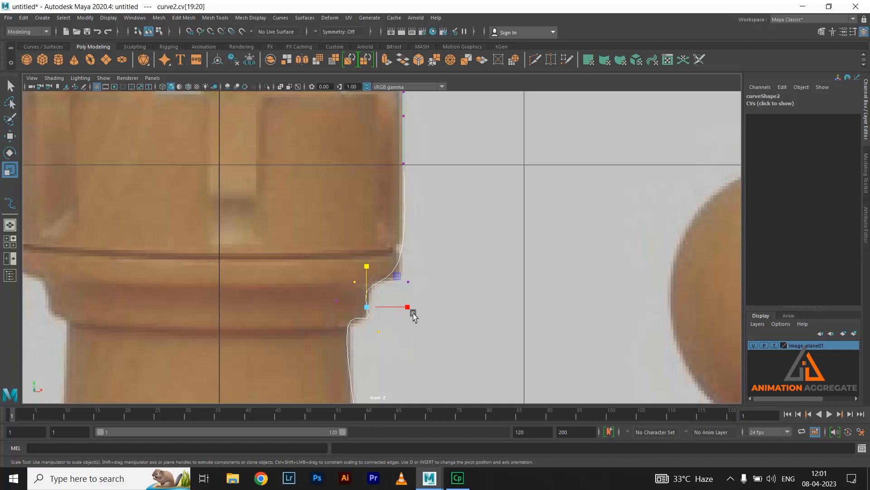
pyautogui.moveTo(410, 308); pyautogui.dragTo(357, 321)
pyautogui.moveTo(329, 293); pyautogui.dragTo(352, 327)
pyautogui.press('w')
pyautogui.moveTo(336, 261); pyautogui.dragTo(336, 287)
pyautogui.moveTo(384, 328); pyautogui.dragTo(416, 331)
pyautogui.click(366, 332)
# Fine-tune the control vertices at the ledge under the crown and along the crown's lower side against the reference outline.
pyautogui.moveTo(350, 262); pyautogui.dragTo(372, 350)
pyautogui.moveTo(398, 274); pyautogui.dragTo(424, 295, button='middle')
pyautogui.hotkey('ctrl', 'z')
pyautogui.moveTo(333, 271); pyautogui.dragTo(433, 287)
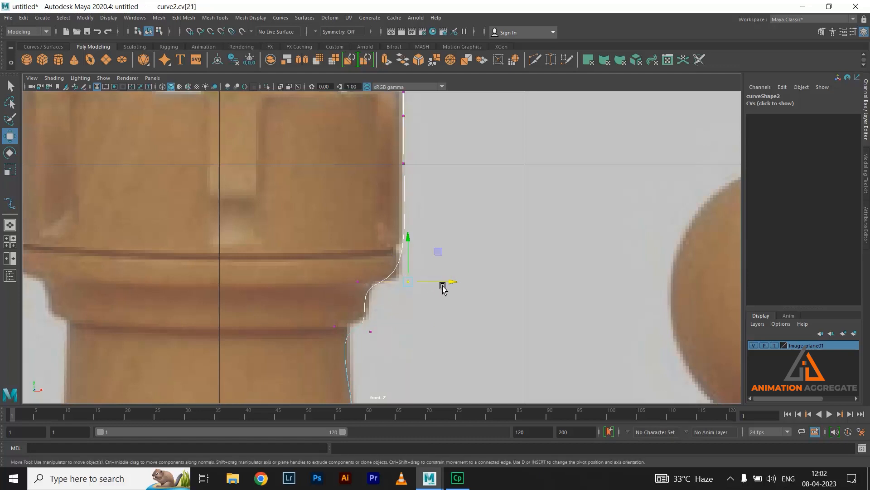
pyautogui.keyDown('alt'); pyautogui.moveTo(424, 186); pyautogui.dragTo(423, 253, button='middle'); pyautogui.keyUp('alt')
pyautogui.moveTo(387, 133); pyautogui.dragTo(415, 261)
pyautogui.moveTo(446, 193); pyautogui.dragTo(444, 194)
# Raise and shift the collar's lower corner control vertices so the curve follows the step down to the rook's body.
pyautogui.keyDown('alt'); pyautogui.moveTo(442, 282); pyautogui.dragTo(440, 233, button='middle'); pyautogui.keyUp('alt')
pyautogui.moveTo(370, 327); pyautogui.dragTo(433, 339)
pyautogui.moveTo(375, 211); pyautogui.dragTo(407, 243)
pyautogui.moveTo(365, 223); pyautogui.dragTo(408, 234)
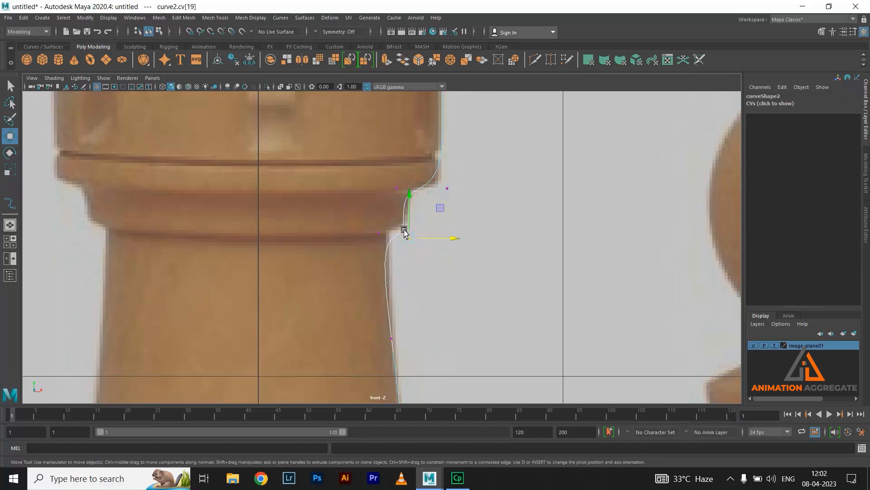
pyautogui.moveTo(407, 196); pyautogui.dragTo(407, 190)
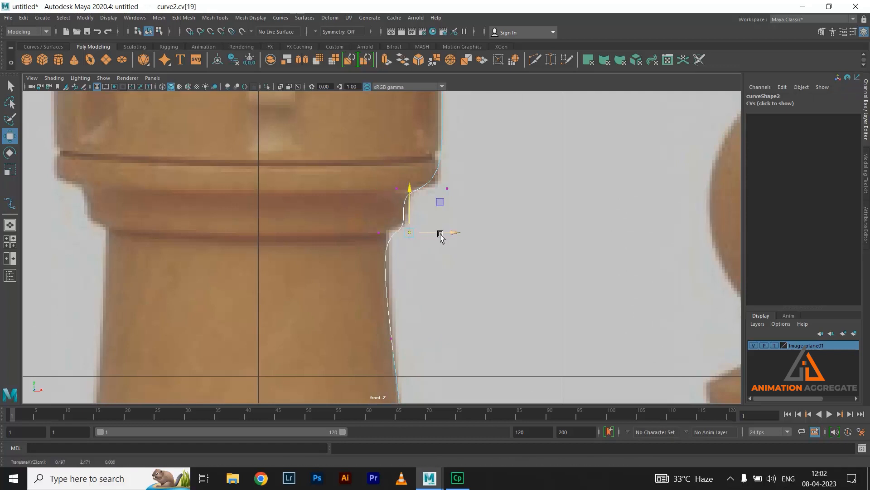
pyautogui.moveTo(353, 219); pyautogui.dragTo(386, 253)
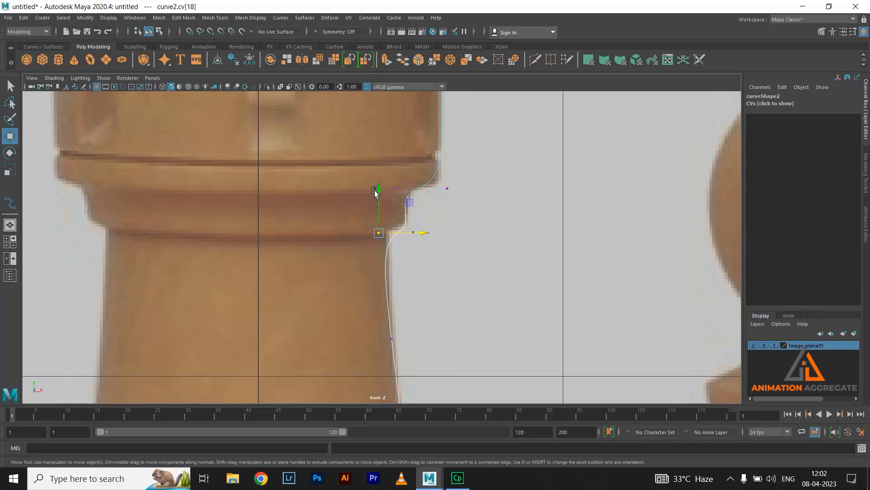
pyautogui.click(428, 248)
pyautogui.moveTo(366, 319); pyautogui.dragTo(436, 338)
pyautogui.moveTo(365, 220); pyautogui.dragTo(421, 236)
# Check the tapered body, and move the control vertex above the rounded ring up and slightly inward.
pyautogui.keyDown('alt'); pyautogui.moveTo(427, 328); pyautogui.dragTo(424, 274, button='middle'); pyautogui.keyUp('alt')
pyautogui.keyDown('alt'); pyautogui.moveTo(423, 308); pyautogui.dragTo(427, 191, button='middle'); pyautogui.keyUp('alt')
pyautogui.moveTo(403, 322); pyautogui.dragTo(436, 380)
pyautogui.keyDown('alt'); pyautogui.moveTo(451, 374); pyautogui.dragTo(437, 202, button='middle'); pyautogui.keyUp('alt')
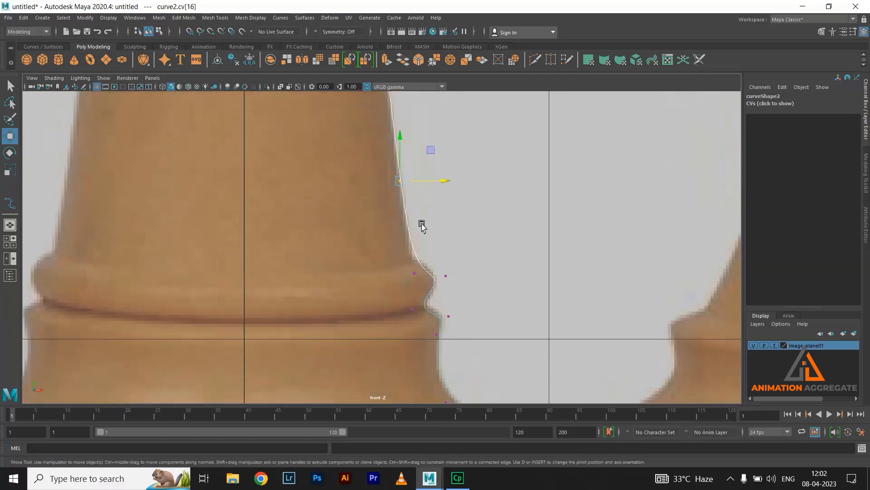
pyautogui.moveTo(418, 270); pyautogui.dragTo(424, 277)
pyautogui.moveTo(413, 231); pyautogui.dragTo(411, 222)
pyautogui.moveTo(458, 262); pyautogui.dragTo(454, 261)
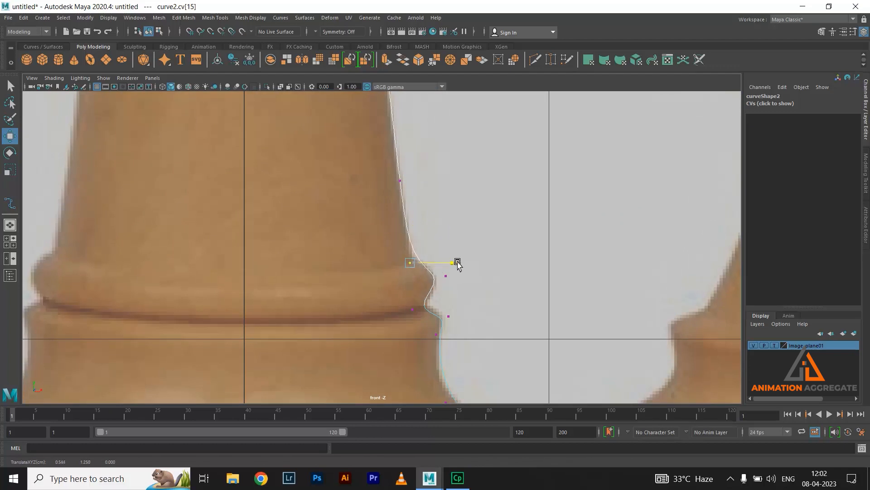
pyautogui.keyDown('alt'); pyautogui.moveTo(448, 327); pyautogui.dragTo(428, 265, button='middle'); pyautogui.keyUp('alt')
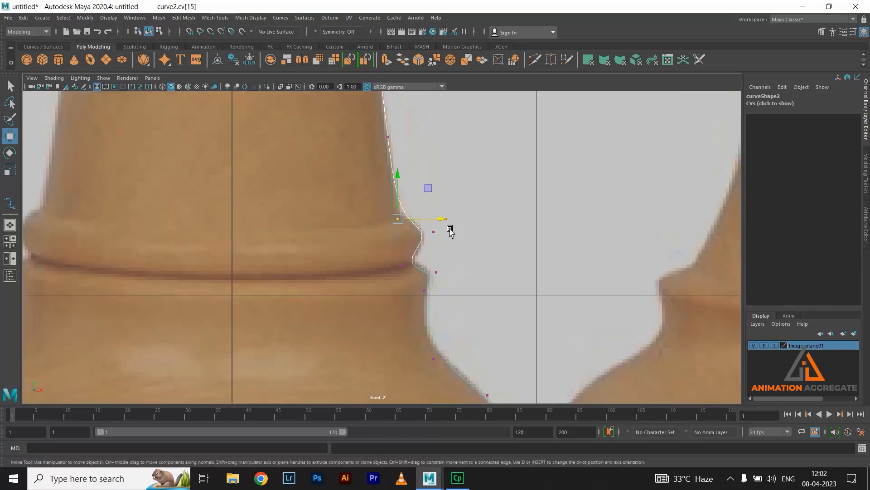
# Adjust the control vertex at the neck above the base bulge and the one in the groove below the bulge.
pyautogui.keyDown('alt'); pyautogui.moveTo(424, 356); pyautogui.dragTo(402, 251, button='middle'); pyautogui.keyUp('alt')
pyautogui.click(411, 252)
pyautogui.moveTo(410, 209); pyautogui.dragTo(409, 204)
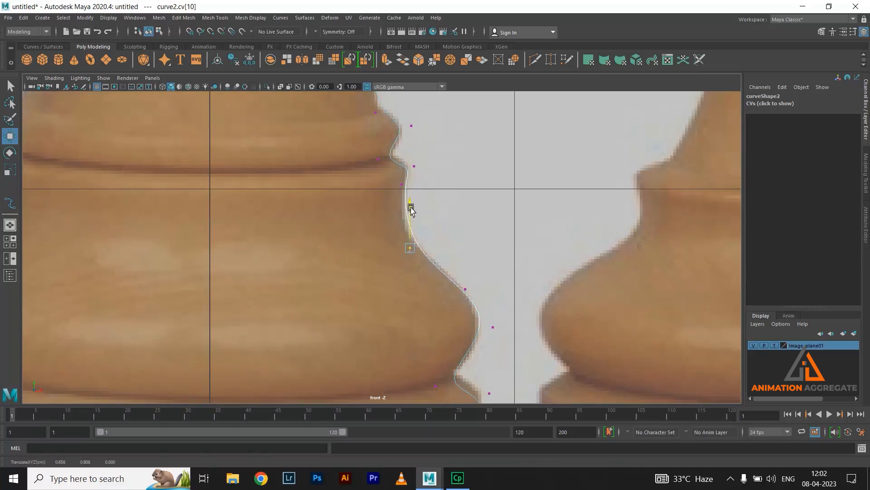
pyautogui.moveTo(459, 252); pyautogui.dragTo(455, 245)
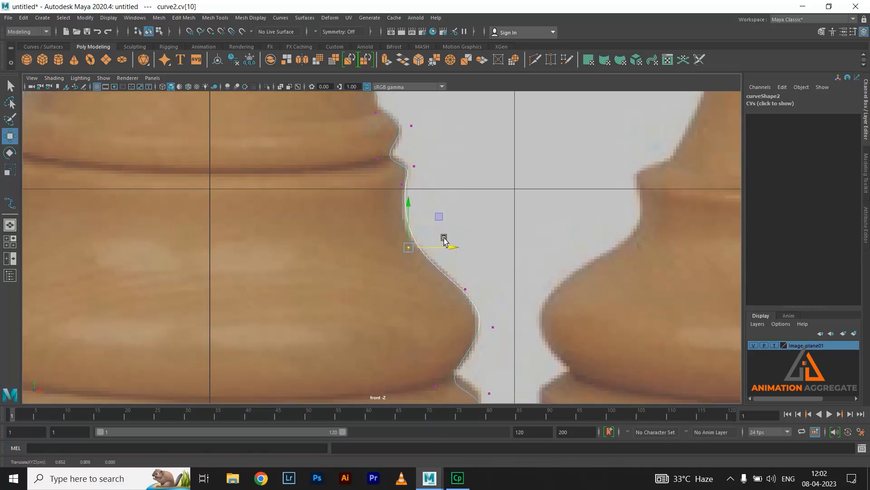
pyautogui.keyDown('alt'); pyautogui.moveTo(445, 313); pyautogui.dragTo(418, 247, button='middle'); pyautogui.keyUp('alt')
pyautogui.moveTo(398, 295); pyautogui.dragTo(418, 335)
pyautogui.moveTo(407, 273); pyautogui.dragTo(406, 266)
pyautogui.keyDown('alt'); pyautogui.moveTo(440, 313); pyautogui.dragTo(427, 240, button='middle'); pyautogui.keyUp('alt')
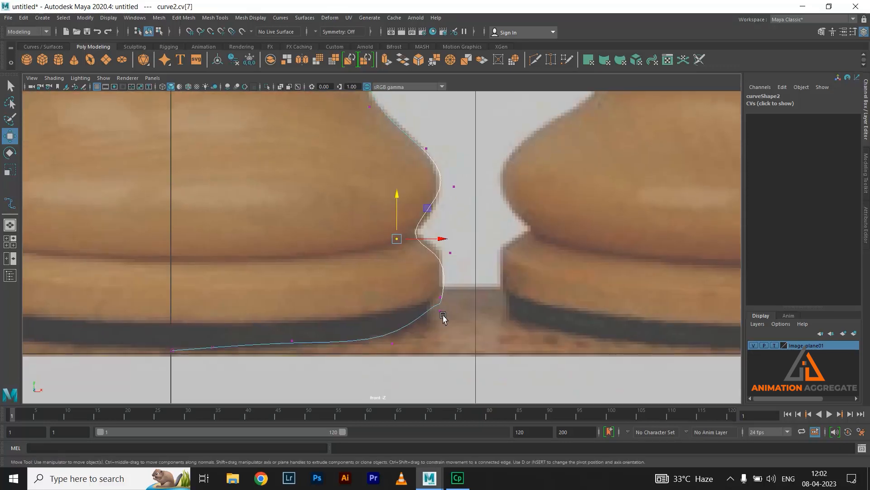
# Scale the control vertices along the base rim flat in X into a vertical side aligned with the reference.
pyautogui.keyDown('alt'); pyautogui.moveTo(483, 287); pyautogui.dragTo(468, 272, button='middle'); pyautogui.keyUp('alt')
pyautogui.moveTo(462, 207); pyautogui.dragTo(426, 254)
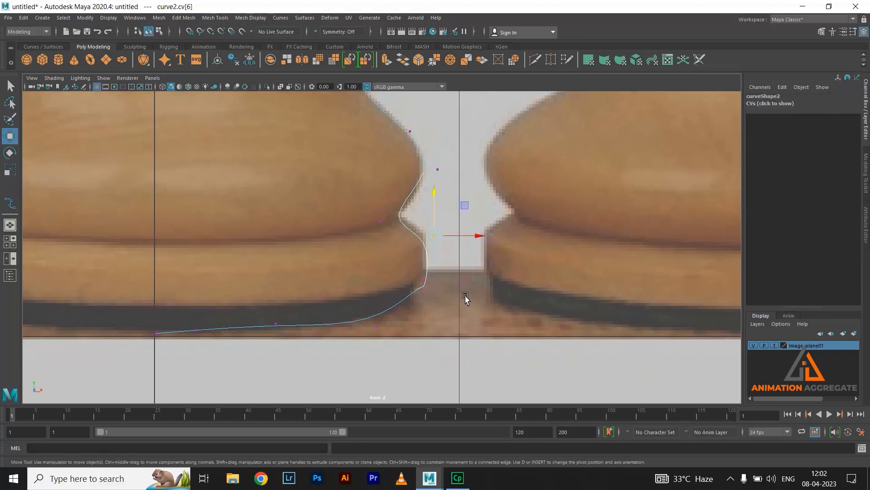
pyautogui.keyDown('shift'); pyautogui.moveTo(476, 265); pyautogui.dragTo(416, 314); pyautogui.keyUp('shift')
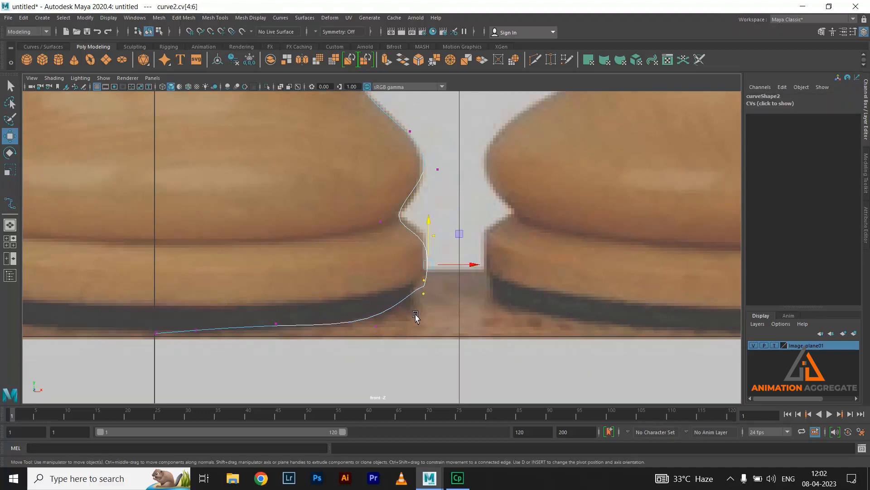
pyautogui.moveTo(451, 239); pyautogui.dragTo(414, 283)
pyautogui.press('r')
pyautogui.moveTo(470, 256); pyautogui.dragTo(427, 303)
pyautogui.press('w')
pyautogui.moveTo(423, 255); pyautogui.dragTo(424, 251)
pyautogui.click(437, 323)
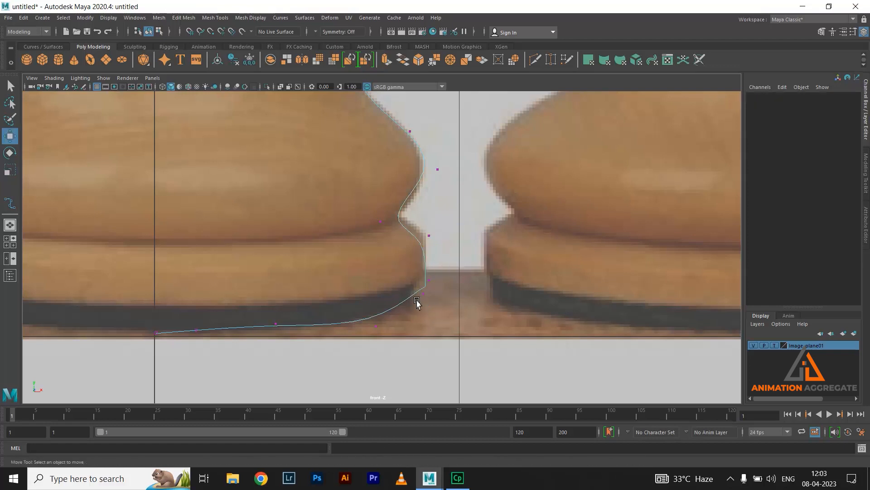
# Reposition the lower control vertices of the base rim vertically to round off the corner toward the underside.
pyautogui.moveTo(414, 288); pyautogui.dragTo(426, 305)
pyautogui.moveTo(422, 251); pyautogui.dragTo(423, 221)
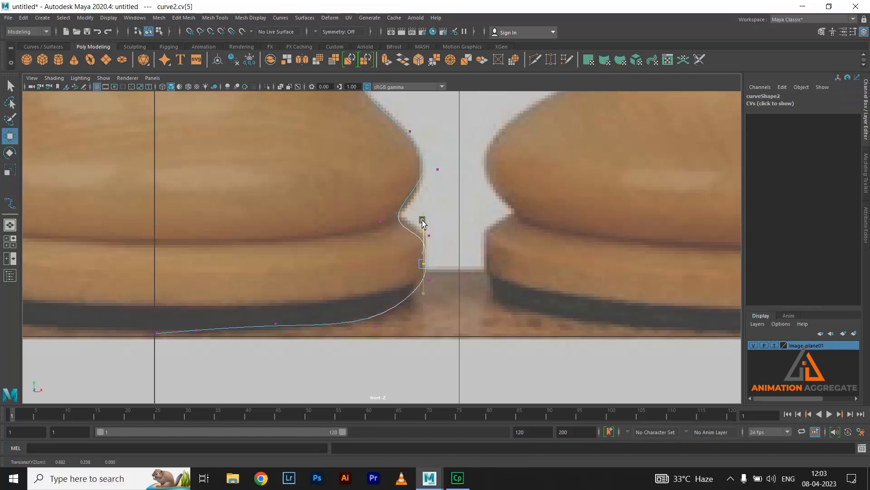
pyautogui.click(424, 320)
pyautogui.moveTo(422, 274); pyautogui.dragTo(433, 289)
pyautogui.moveTo(429, 239); pyautogui.dragTo(429, 249)
# Realign the base rim's side control vertices, raise them, and pull the lower corner vertex inward.
pyautogui.moveTo(458, 293); pyautogui.dragTo(419, 275)
pyautogui.press('r')
pyautogui.moveTo(468, 250); pyautogui.dragTo(389, 261)
pyautogui.press('w')
pyautogui.moveTo(427, 215); pyautogui.dragTo(428, 202)
pyautogui.moveTo(404, 241); pyautogui.dragTo(432, 271)
pyautogui.moveTo(431, 218); pyautogui.dragTo(434, 250)
pyautogui.click(416, 289)
pyautogui.moveTo(442, 289); pyautogui.dragTo(437, 288)
pyautogui.moveTo(413, 251); pyautogui.dragTo(412, 249)
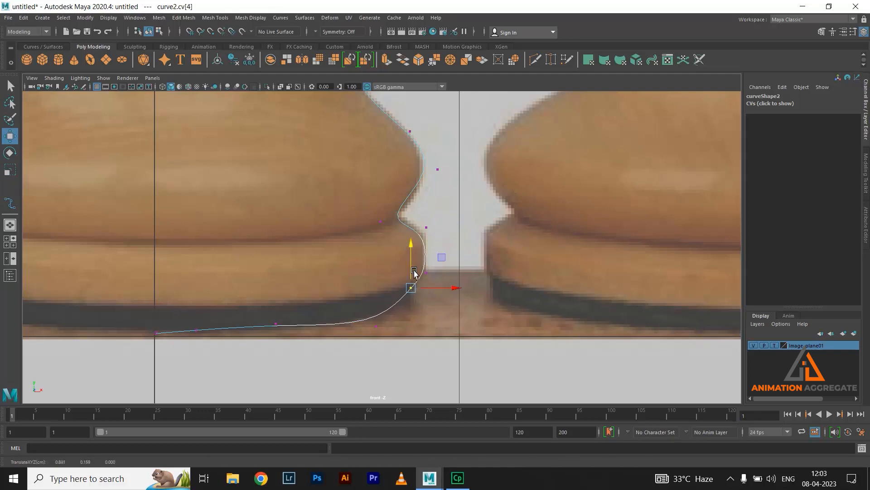
# Scale the control vertices of the base's underside flat in Y and lower the two corner vertices to round the bottom edge.
pyautogui.moveTo(121, 314); pyautogui.dragTo(395, 363)
pyautogui.press('r')
pyautogui.moveTo(266, 288); pyautogui.dragTo(289, 393)
pyautogui.click(410, 288)
pyautogui.press('w')
pyautogui.moveTo(423, 246); pyautogui.dragTo(426, 264, button='middle')
pyautogui.click(426, 272)
pyautogui.moveTo(427, 235); pyautogui.dragTo(425, 243)
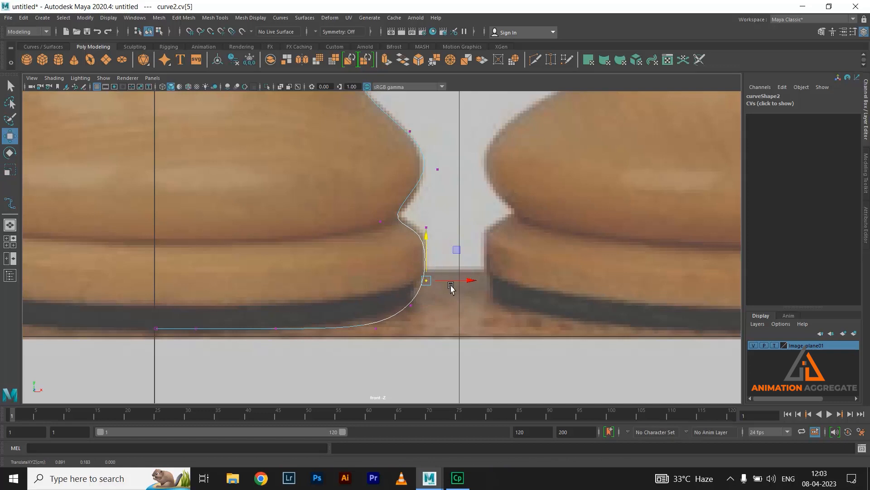
# Nudge the two control vertices of the base's rounded bottom corner inward and slightly up.
pyautogui.click(473, 285)
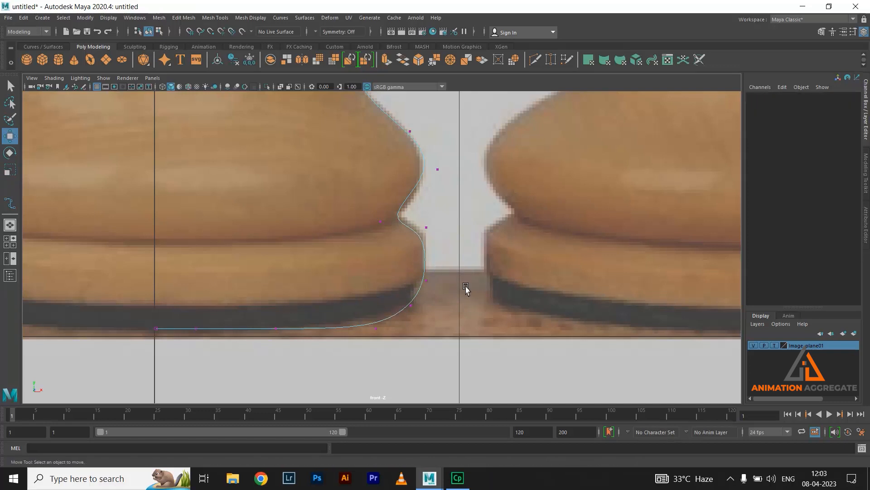
pyautogui.moveTo(416, 276); pyautogui.dragTo(461, 282)
pyautogui.moveTo(393, 298); pyautogui.dragTo(420, 312)
pyautogui.moveTo(410, 263); pyautogui.dragTo(410, 259)
pyautogui.moveTo(452, 303); pyautogui.dragTo(450, 301)
# Select the control vertices of the base's underside, flatten them again in Y and raise them slightly.
pyautogui.moveTo(133, 316); pyautogui.dragTo(393, 338)
pyautogui.press('e')
pyautogui.press('r')
pyautogui.moveTo(266, 289); pyautogui.dragTo(275, 315)
pyautogui.press('w')
pyautogui.moveTo(266, 283); pyautogui.dragTo(267, 282)
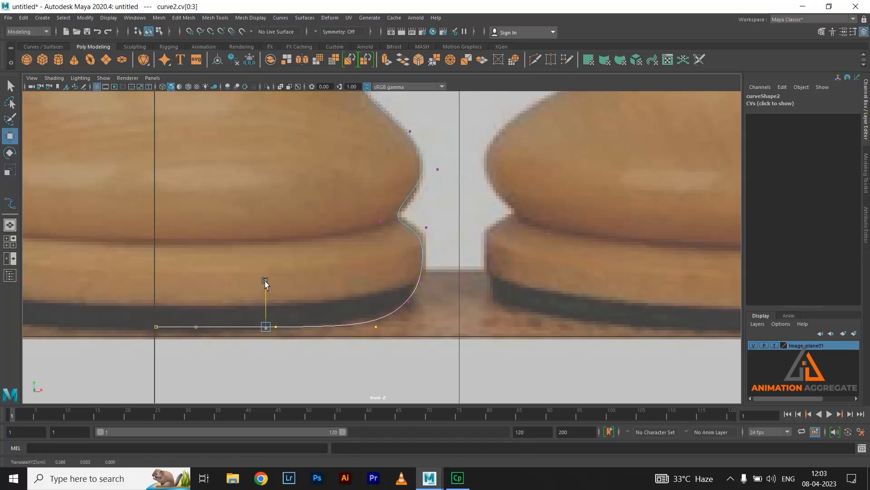
# Return to object mode on the rook's profile curve and revolve it into a surface in the perspective view.
pyautogui.moveTo(419, 167); pyautogui.dragTo(466, 149, button='right')
pyautogui.press('space')
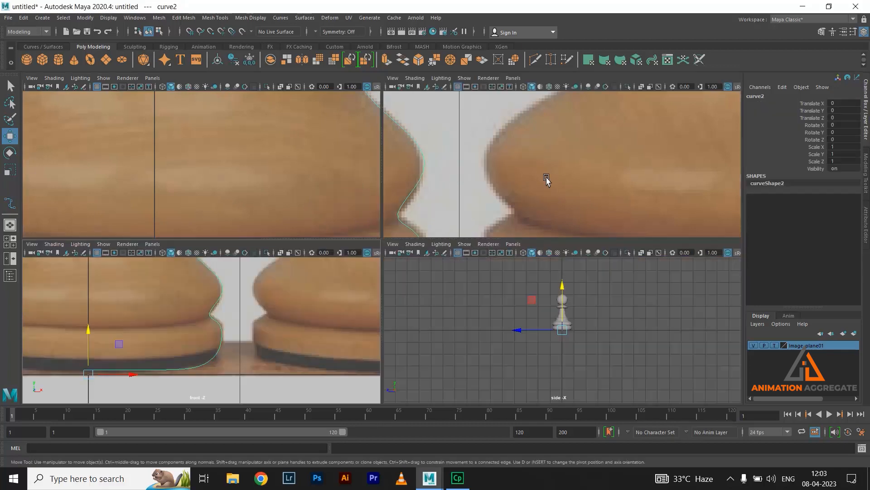
pyautogui.press('space')
pyautogui.keyDown('alt'); pyautogui.moveTo(426, 243); pyautogui.dragTo(385, 238); pyautogui.keyUp('alt')
pyautogui.click(305, 17)
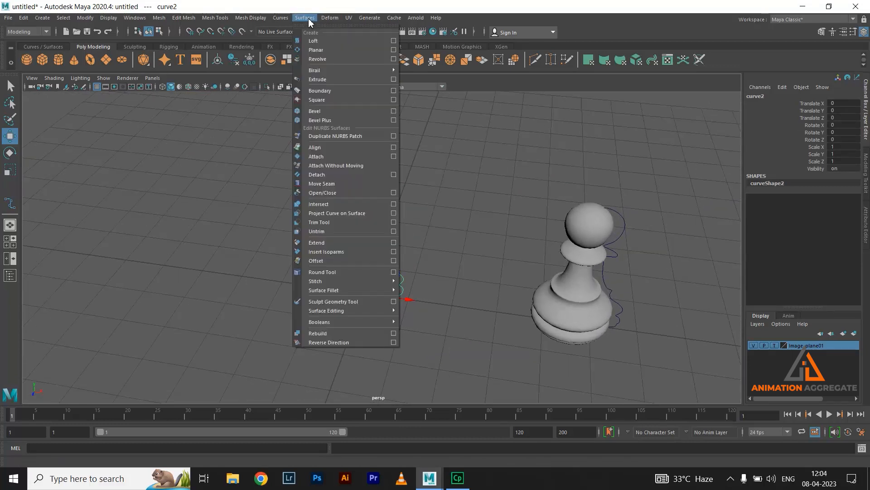
pyautogui.click(317, 59)
# Select the revolved rook mesh and delete its construction history.
pyautogui.keyDown('alt'); pyautogui.moveTo(435, 212); pyautogui.dragTo(429, 214); pyautogui.keyUp('alt')
pyautogui.click(424, 181)
pyautogui.keyDown('alt'); pyautogui.moveTo(423, 181); pyautogui.dragTo(355, 229); pyautogui.keyUp('alt')
pyautogui.click(355, 229)
pyautogui.keyDown('alt'); pyautogui.moveTo(431, 159); pyautogui.dragTo(213, 122); pyautogui.keyUp('alt')
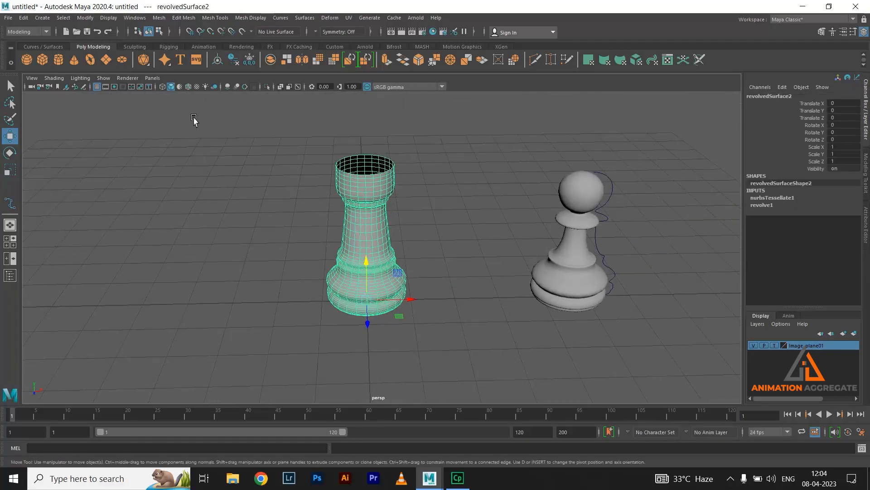
pyautogui.click(22, 20)
pyautogui.moveTo(128, 133)
pyautogui.click(164, 142)
pyautogui.click(408, 231)
# In the front view, shift the rook mesh to X -0.502 and move its profile curve away to X 7.152.
pyautogui.press('space')
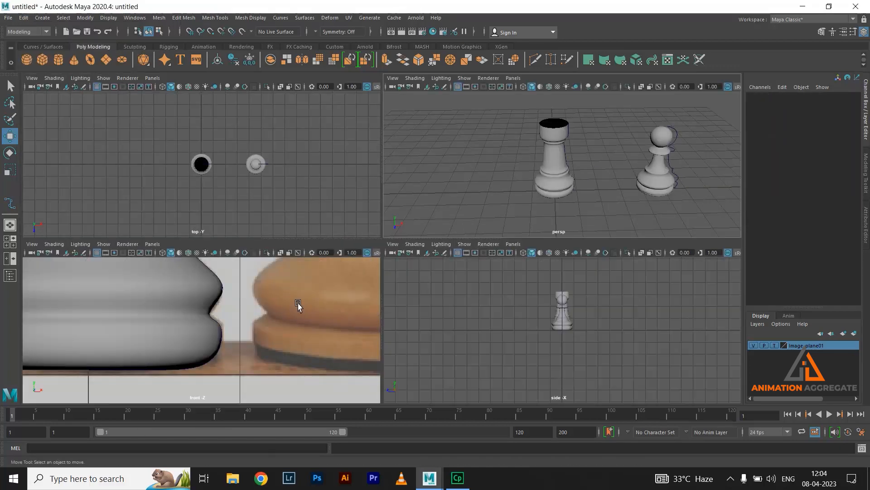
pyautogui.press('space')
pyautogui.scroll(-5, 408, 288)
pyautogui.click(348, 184)
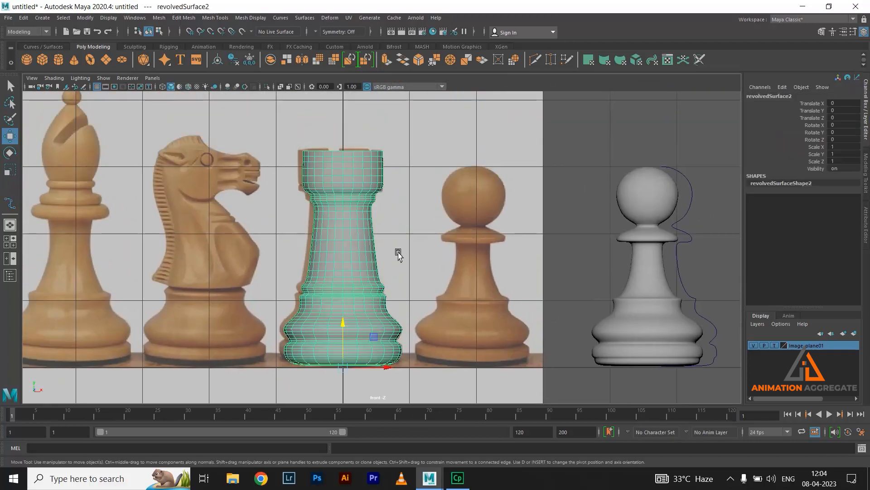
pyautogui.moveTo(387, 366); pyautogui.dragTo(363, 306)
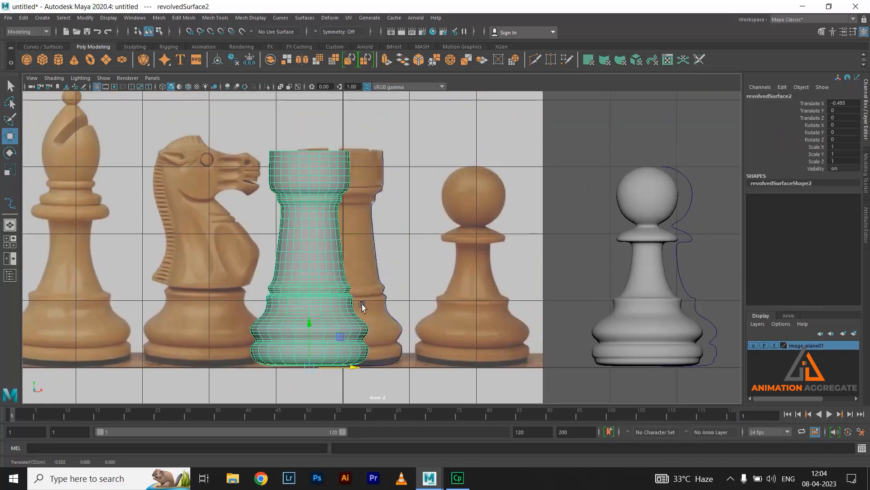
pyautogui.click(382, 254)
pyautogui.moveTo(390, 367); pyautogui.dragTo(867, 287)
# Select the rook mesh and examine its crown and collar edges up close beside the reference image.
pyautogui.keyDown('alt'); pyautogui.moveTo(309, 159); pyautogui.dragTo(408, 140, button='middle'); pyautogui.keyUp('alt')
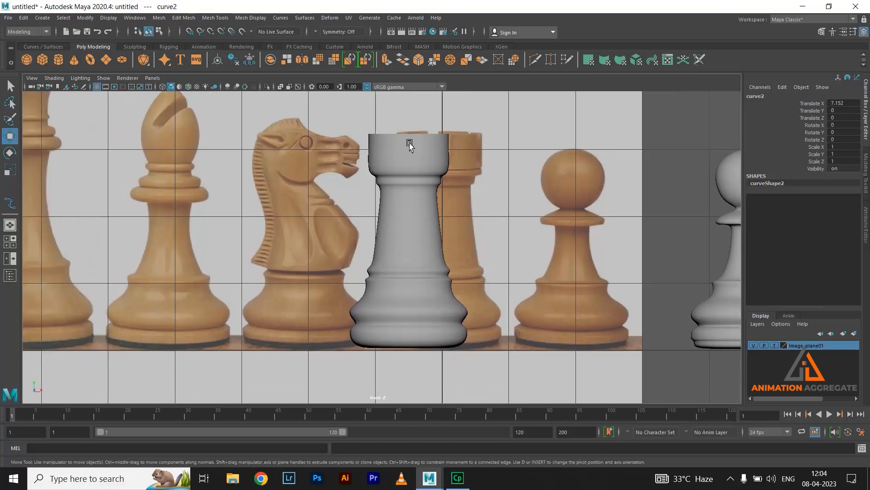
pyautogui.keyDown('alt'); pyautogui.moveTo(408, 140); pyautogui.dragTo(493, 210, button='right'); pyautogui.keyUp('alt')
pyautogui.keyDown('alt'); pyautogui.moveTo(511, 108); pyautogui.dragTo(481, 211, button='middle'); pyautogui.keyUp('alt')
pyautogui.click(481, 210)
pyautogui.click(401, 206)
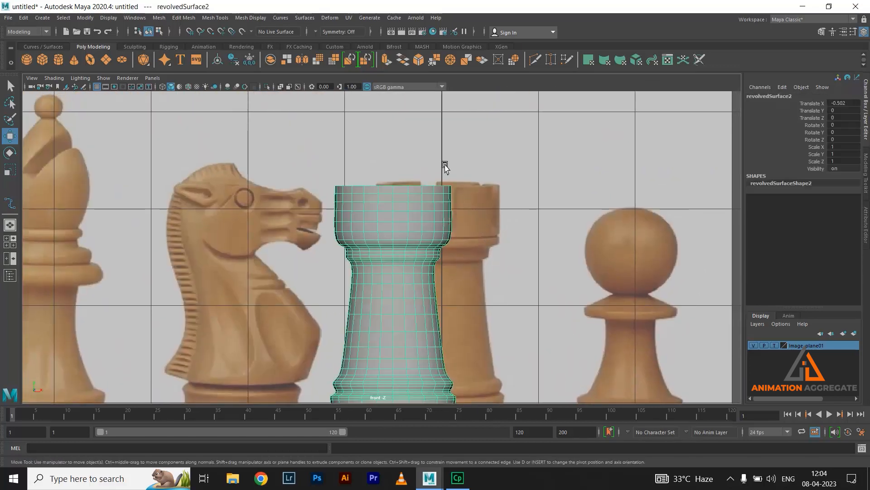
pyautogui.keyDown('alt'); pyautogui.moveTo(445, 165); pyautogui.dragTo(506, 242, button='right'); pyautogui.keyUp('alt')
pyautogui.keyDown('alt'); pyautogui.moveTo(423, 187); pyautogui.dragTo(532, 188, button='right'); pyautogui.keyUp('alt')
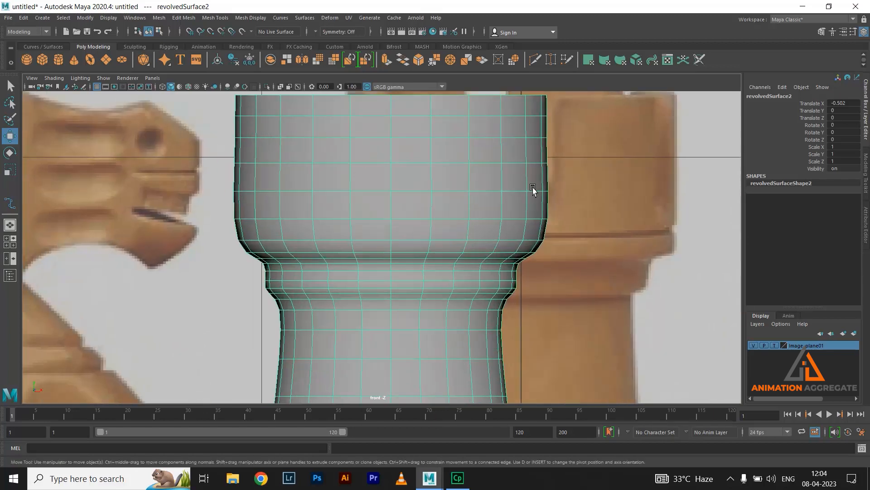
pyautogui.keyDown('alt'); pyautogui.moveTo(533, 188); pyautogui.dragTo(472, 169, button='middle'); pyautogui.keyUp('alt')
pyautogui.keyDown('alt'); pyautogui.moveTo(472, 169); pyautogui.dragTo(640, 199, button='right'); pyautogui.keyUp('alt')
pyautogui.keyDown('alt'); pyautogui.moveTo(523, 161); pyautogui.dragTo(471, 106, button='middle'); pyautogui.keyUp('alt')
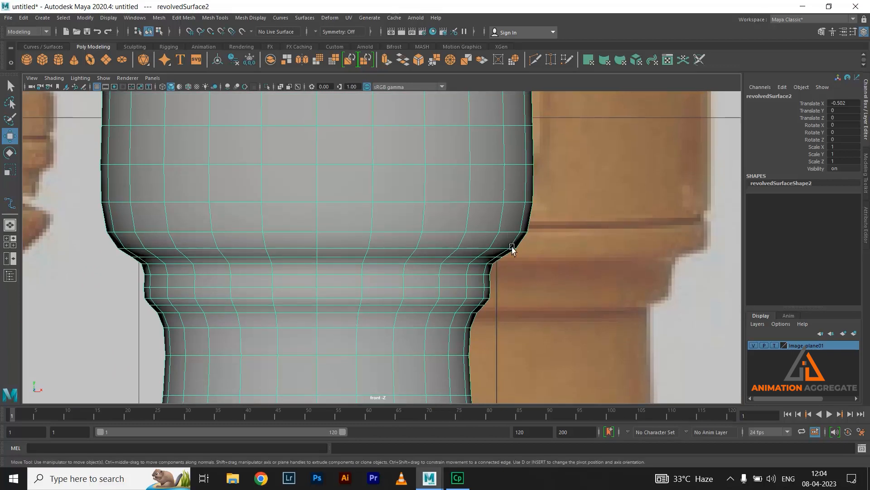
# Select the ring of faces along the lower edge of the rook's crown and extrude it with an offset of 0.03.
pyautogui.scroll(-3, 505, 233)
pyautogui.scroll(1, 510, 236)
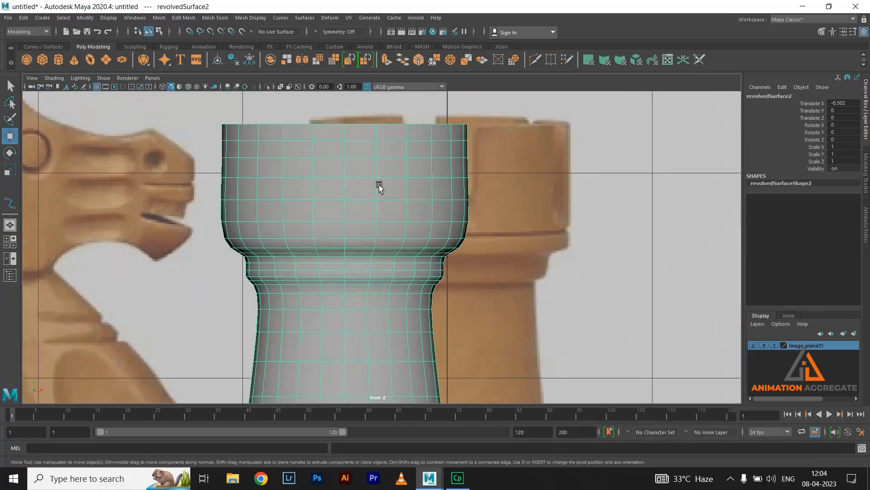
pyautogui.scroll(2, 379, 187)
pyautogui.moveTo(445, 194); pyautogui.dragTo(443, 205, button='right')
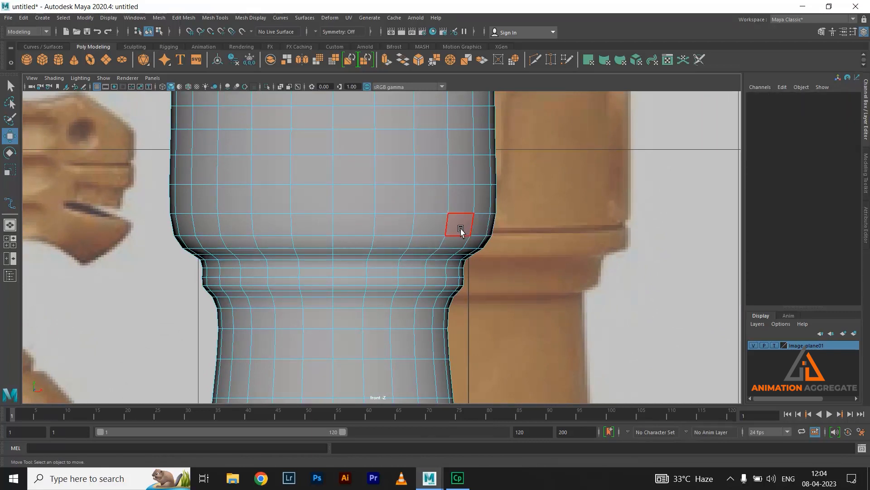
pyautogui.scroll(2, 390, 221)
pyautogui.click(420, 218)
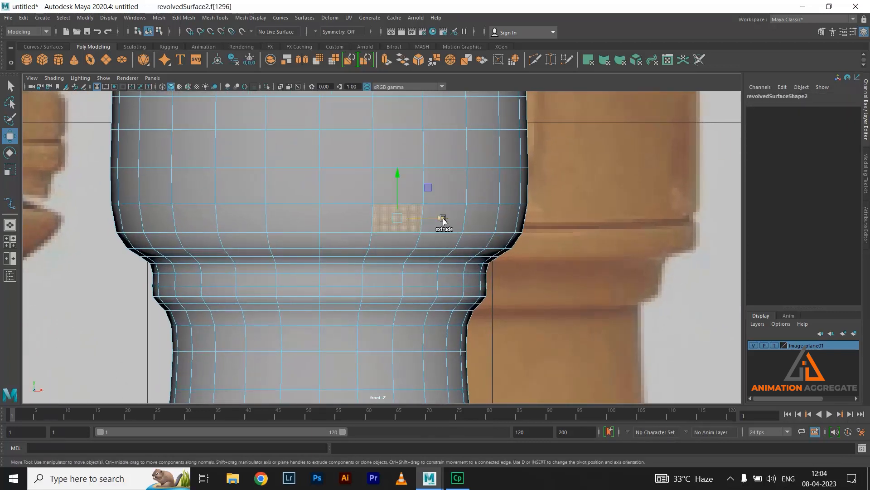
pyautogui.keyDown('shift'); pyautogui.doubleClick(455, 222); pyautogui.keyUp('shift')
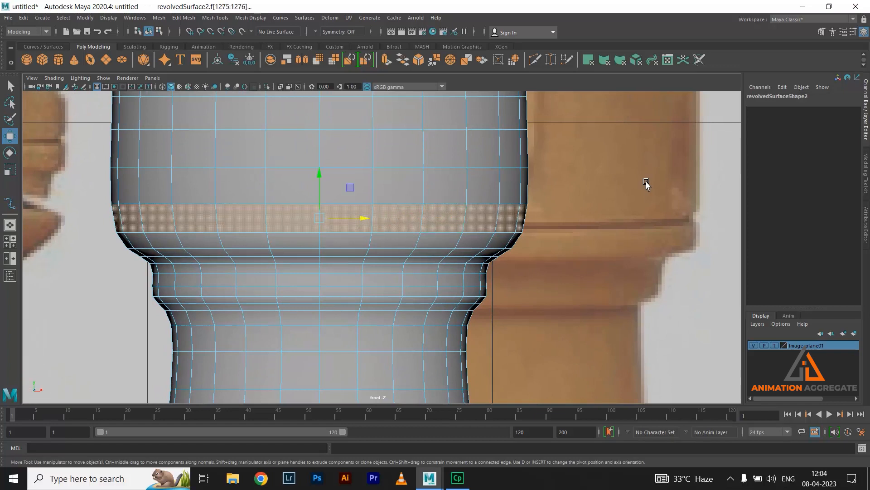
pyautogui.keyDown('shift'); pyautogui.moveTo(619, 167); pyautogui.dragTo(621, 178, button='right'); pyautogui.keyUp('shift')
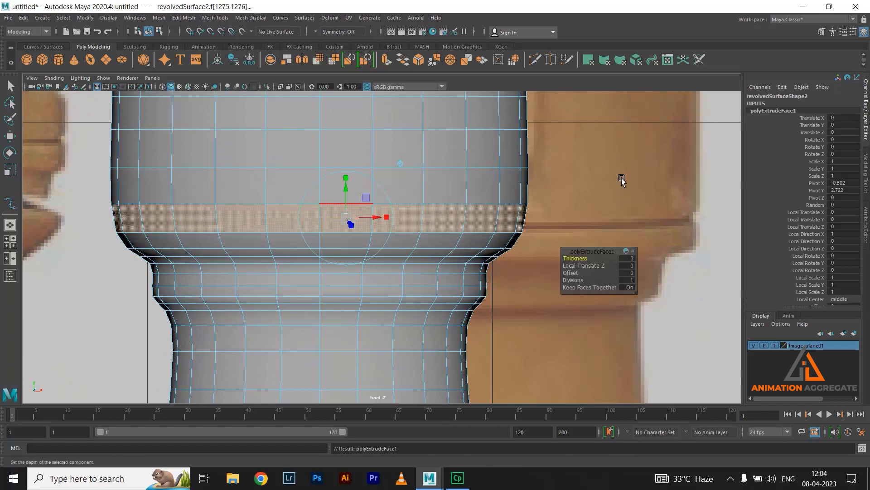
pyautogui.click(573, 274)
pyautogui.moveTo(574, 274); pyautogui.dragTo(576, 277, button='middle')
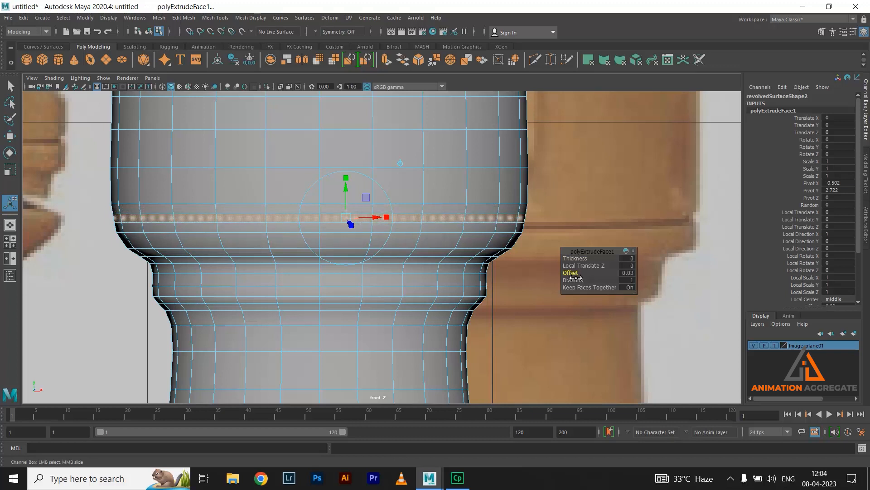
# Lower the narrowed face ring slightly to Y 2.713 and extrude it with a thickness of -0.01 to cut a groove.
pyautogui.press('w')
pyautogui.moveTo(321, 179); pyautogui.dragTo(321, 180)
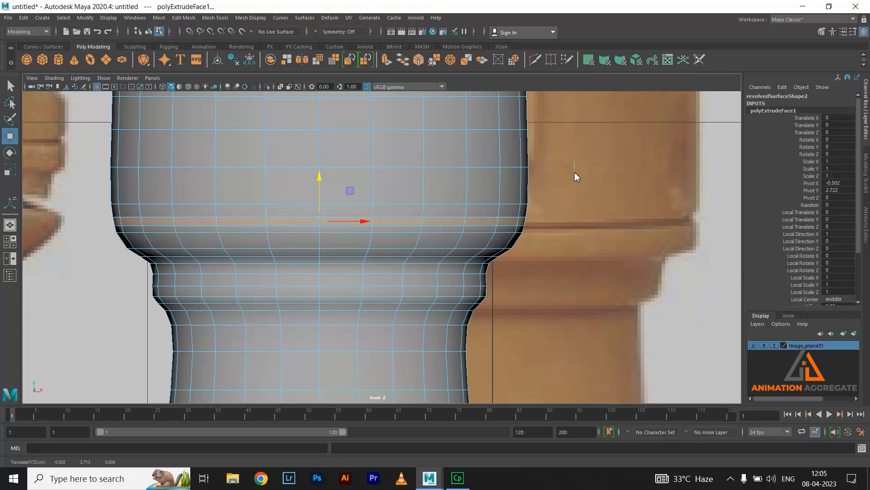
pyautogui.keyDown('shift'); pyautogui.moveTo(575, 172); pyautogui.dragTo(572, 174, button='right'); pyautogui.keyUp('shift')
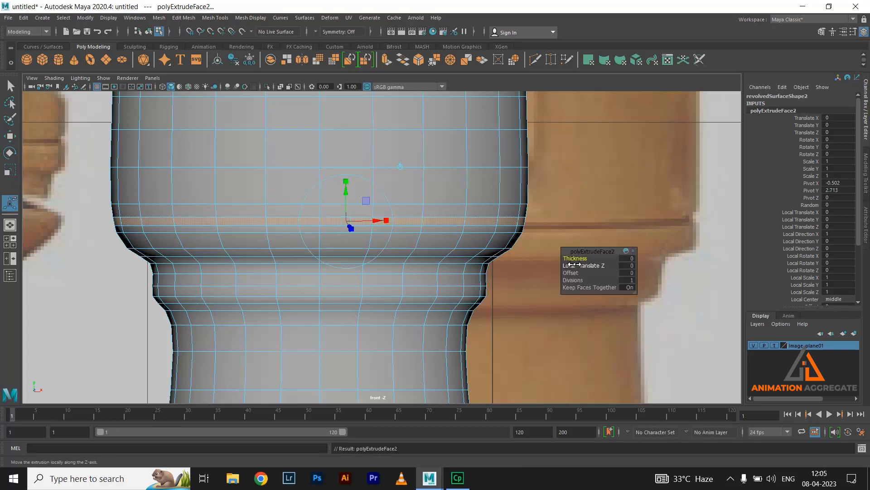
pyautogui.moveTo(572, 258); pyautogui.dragTo(574, 261)
# Frame the groove in the perspective view, return the rook to object mode and turn on its smooth mesh preview.
pyautogui.press('space')
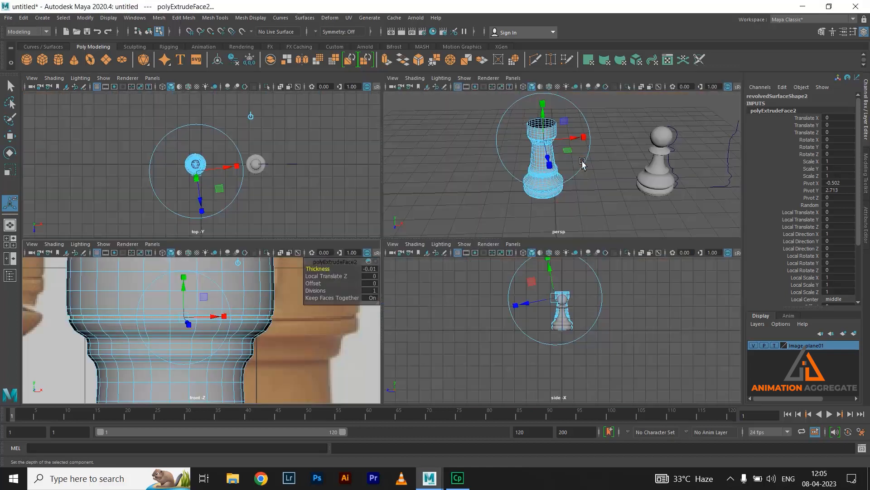
pyautogui.press('space')
pyautogui.press('f')
pyautogui.keyDown('alt'); pyautogui.moveTo(443, 257); pyautogui.dragTo(431, 190); pyautogui.keyUp('alt')
pyautogui.scroll(2, 314, 208)
pyautogui.moveTo(245, 152); pyautogui.dragTo(287, 140, button='right')
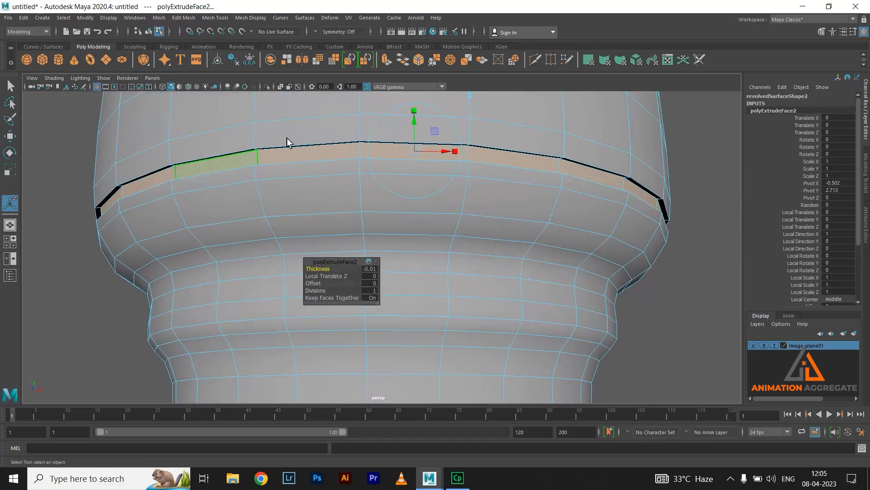
pyautogui.keyDown('alt'); pyautogui.moveTo(448, 223); pyautogui.dragTo(465, 208); pyautogui.keyUp('alt')
pyautogui.press('3')
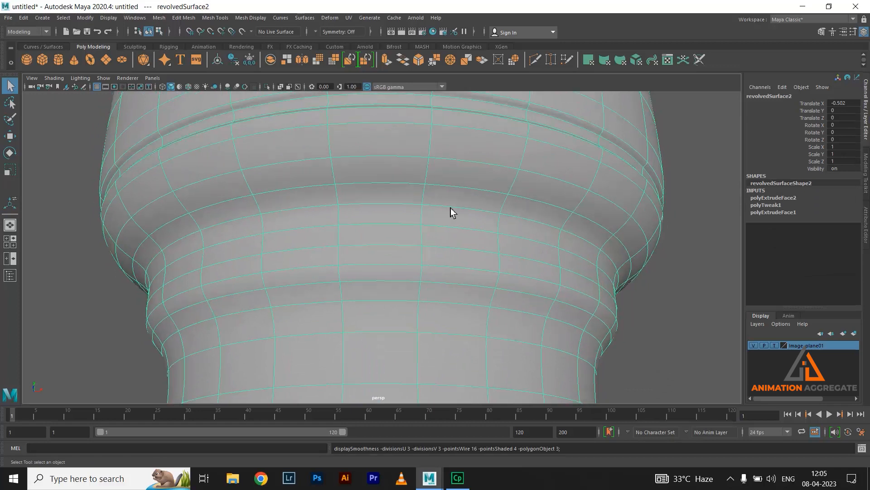
# Examine the rook's groove, collar and open crown from several angles in the perspective view.
pyautogui.click(633, 286)
pyautogui.scroll(-2, 535, 285)
pyautogui.keyDown('alt'); pyautogui.moveTo(507, 277); pyautogui.dragTo(503, 281); pyautogui.keyUp('alt')
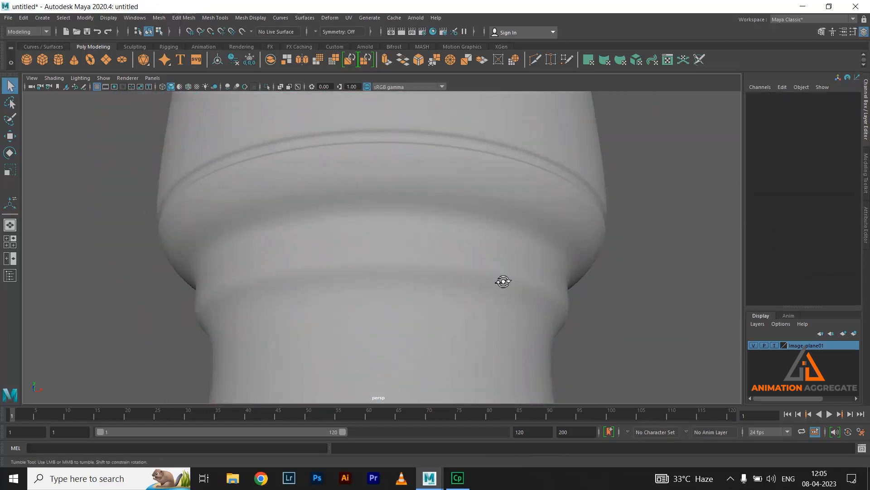
pyautogui.scroll(-7, 501, 277)
pyautogui.keyDown('alt'); pyautogui.moveTo(390, 252); pyautogui.dragTo(440, 279); pyautogui.keyUp('alt')
pyautogui.scroll(-2, 439, 279)
pyautogui.keyDown('alt'); pyautogui.moveTo(363, 266); pyautogui.dragTo(428, 286); pyautogui.keyUp('alt')
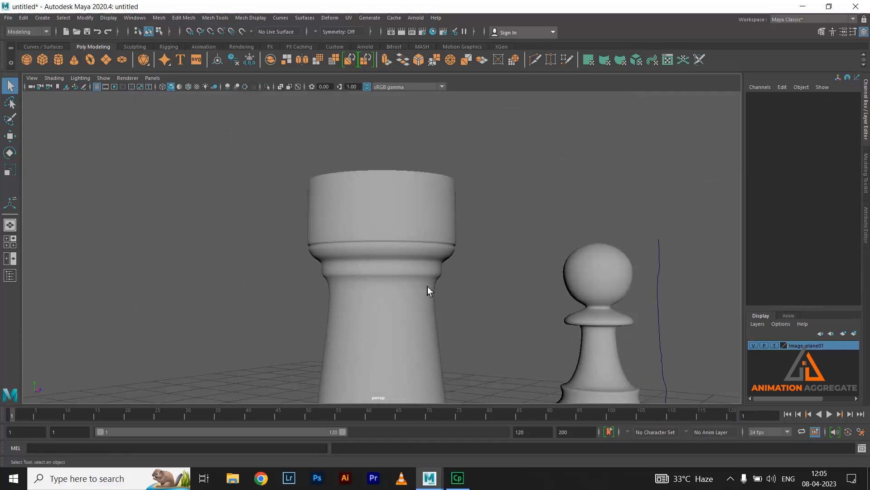
pyautogui.click(394, 238)
pyautogui.keyDown('alt'); pyautogui.moveTo(393, 238); pyautogui.dragTo(379, 238); pyautogui.keyUp('alt')
pyautogui.scroll(3, 424, 285)
pyautogui.keyDown('alt'); pyautogui.moveTo(425, 286); pyautogui.dragTo(454, 254); pyautogui.keyUp('alt')
pyautogui.click(526, 194)
pyautogui.scroll(-1, 494, 224)
pyautogui.keyDown('alt'); pyautogui.moveTo(485, 220); pyautogui.dragTo(287, 239); pyautogui.keyUp('alt')
pyautogui.click(330, 214)
pyautogui.keyDown('alt'); pyautogui.moveTo(330, 214); pyautogui.dragTo(390, 260); pyautogui.keyUp('alt')
pyautogui.scroll(1, 375, 251)
# Select the open border edge loop on top of the rook's crown and extrude it inward with a thickness of -0.11.
pyautogui.moveTo(434, 223); pyautogui.dragTo(437, 233, button='right')
pyautogui.click(430, 229)
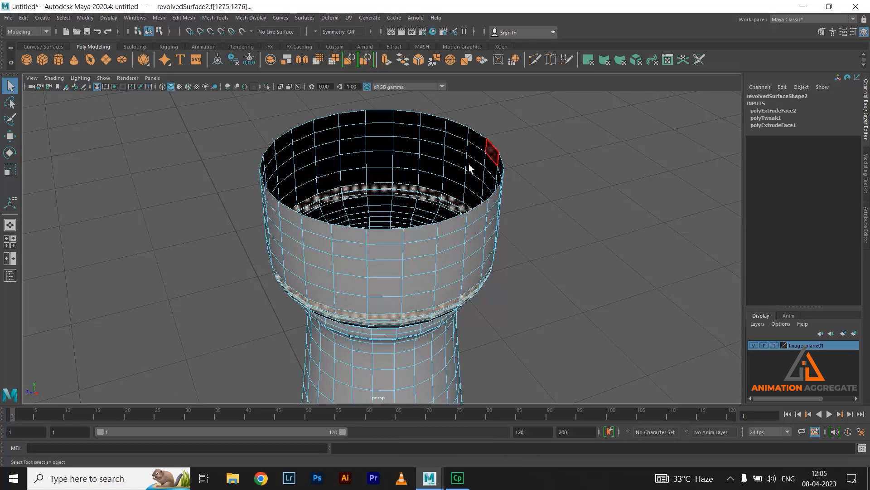
pyautogui.moveTo(476, 119); pyautogui.dragTo(475, 109, button='right')
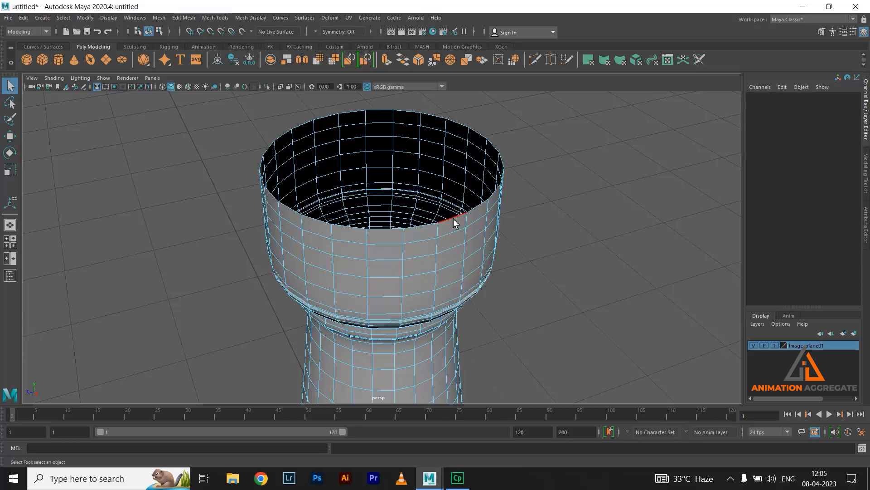
pyautogui.doubleClick(455, 223)
pyautogui.keyDown('alt'); pyautogui.moveTo(517, 266); pyautogui.dragTo(306, 255); pyautogui.keyUp('alt')
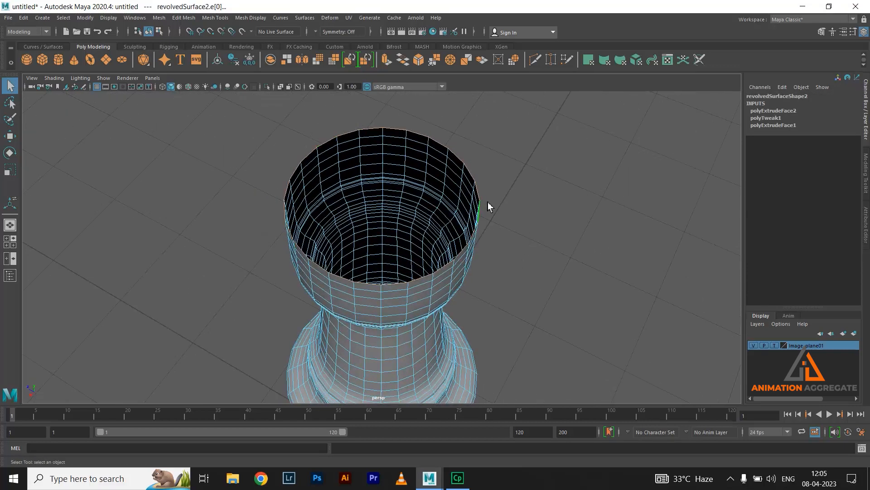
pyautogui.keyDown('alt'); pyautogui.moveTo(462, 217); pyautogui.dragTo(556, 132); pyautogui.keyUp('alt')
pyautogui.keyDown('shift'); pyautogui.rightClick(556, 132); pyautogui.keyUp('shift')
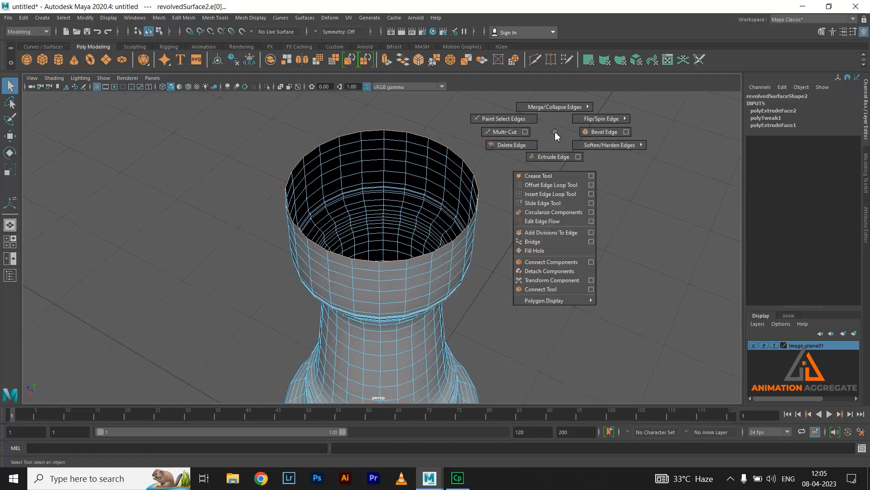
pyautogui.click(554, 156)
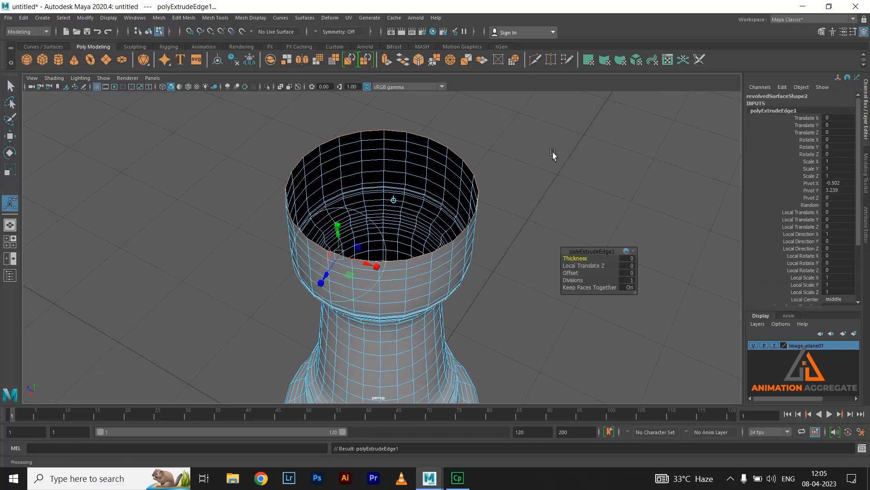
pyautogui.keyDown('alt'); pyautogui.moveTo(523, 219); pyautogui.dragTo(521, 215); pyautogui.keyUp('alt')
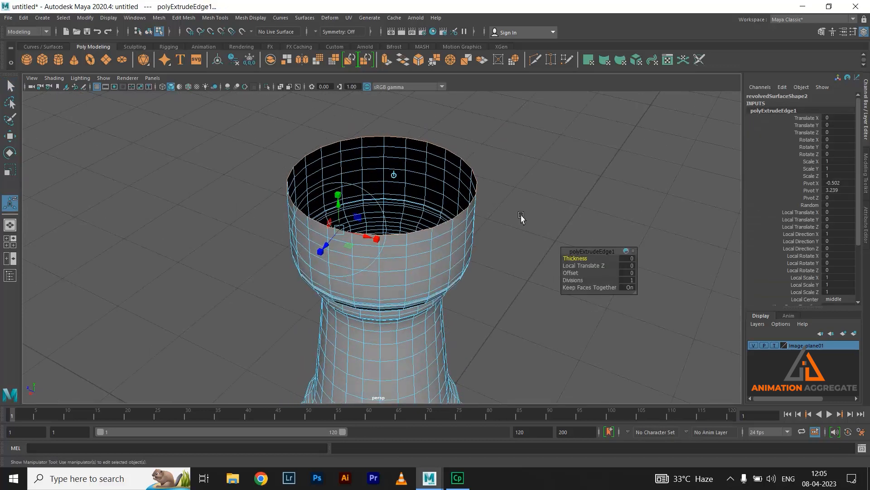
pyautogui.moveTo(457, 252)
pyautogui.keyDown('alt'); pyautogui.mouseDown()
pyautogui.moveTo(437, 223)
pyautogui.moveTo(456, 253)
pyautogui.mouseUp(); pyautogui.keyUp('alt')
pyautogui.scroll(2, 437, 224)
pyautogui.click(571, 272)
pyautogui.moveTo(572, 273)
pyautogui.mouseDown()
pyautogui.moveTo(580, 274)
pyautogui.moveTo(580, 260)
pyautogui.moveTo(569, 259)
pyautogui.mouseUp()
pyautogui.click(575, 259)
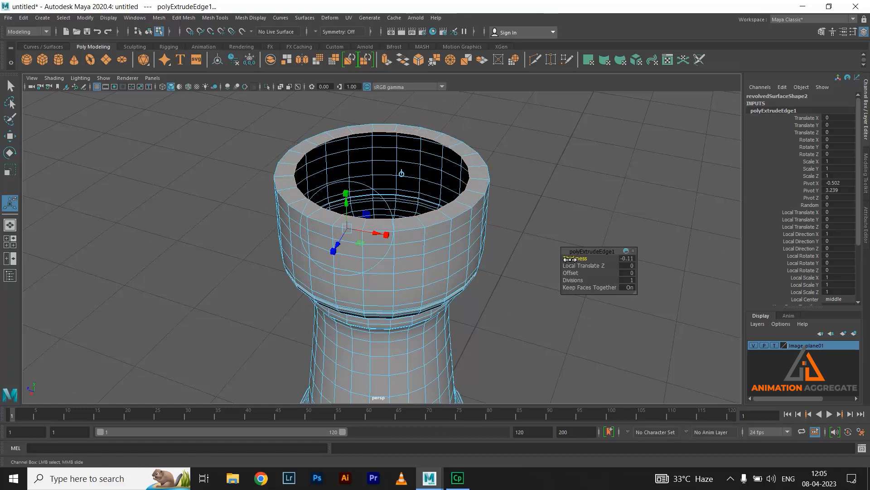
# Extrude the inner rim edges of the crown and move them down to about Y 2.857 to form the inner wall.
pyautogui.keyDown('alt'); pyautogui.moveTo(401, 244); pyautogui.dragTo(415, 229); pyautogui.keyUp('alt')
pyautogui.scroll(1, 413, 213)
pyautogui.keyDown('shift'); pyautogui.moveTo(622, 121); pyautogui.dragTo(626, 142, button='right'); pyautogui.keyUp('shift')
pyautogui.press('w')
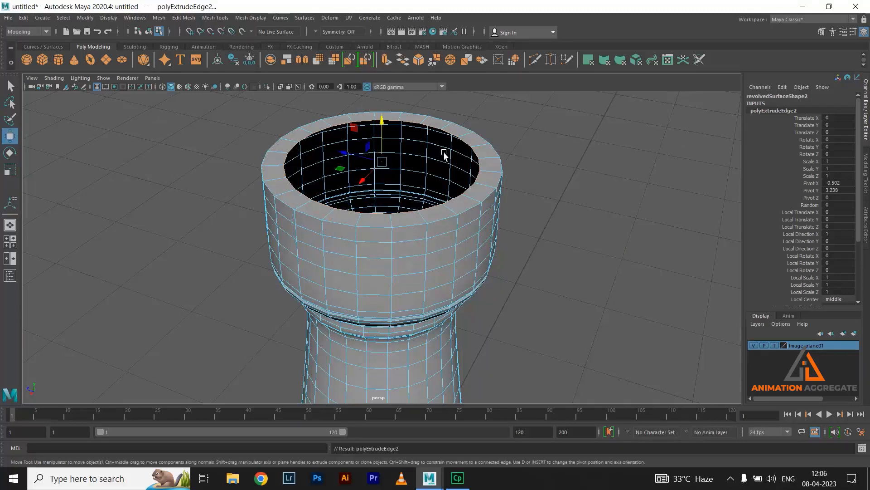
pyautogui.moveTo(381, 122); pyautogui.dragTo(425, 198)
# Extrude the inner wall's bottom edges and scale them inward to about 0.487 to form the crown's floor.
pyautogui.keyDown('shift'); pyautogui.moveTo(596, 136); pyautogui.dragTo(599, 153, button='right'); pyautogui.keyUp('shift')
pyautogui.press('r')
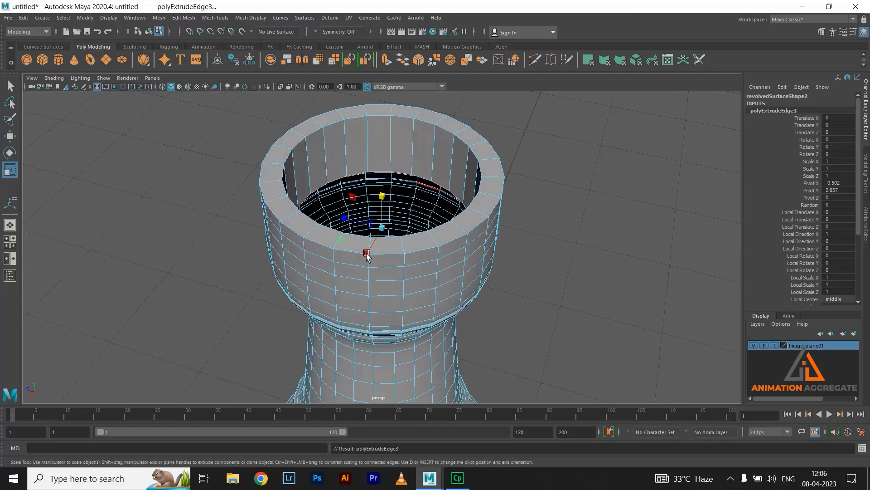
pyautogui.moveTo(382, 230); pyautogui.dragTo(313, 243)
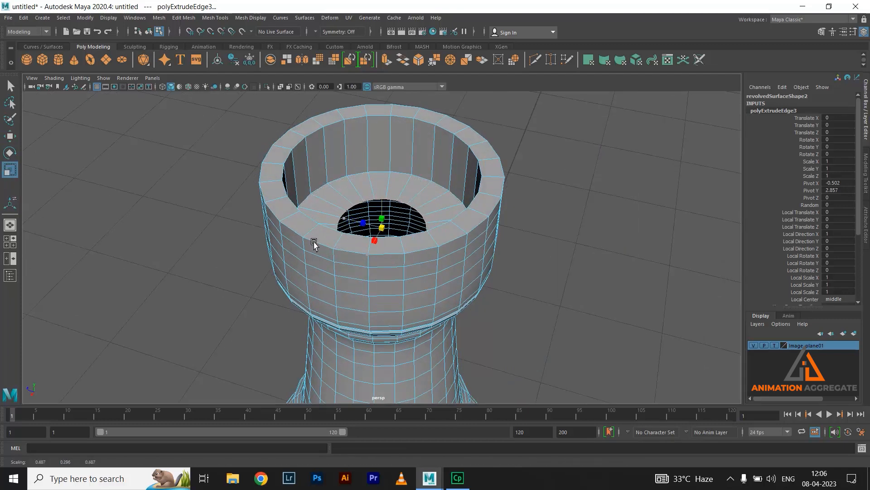
pyautogui.keyDown('alt'); pyautogui.moveTo(439, 181); pyautogui.dragTo(435, 221); pyautogui.keyUp('alt')
pyautogui.scroll(3, 434, 220)
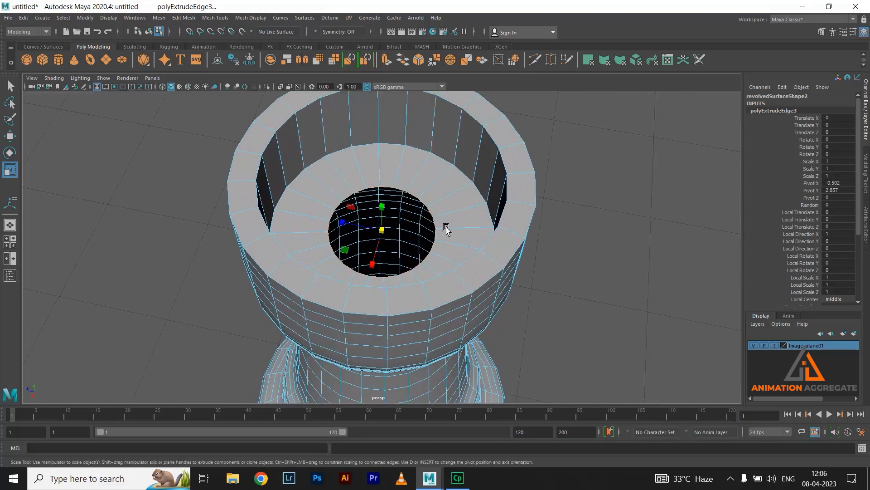
# Select an edge on the border of the round opening in the crown's floor and close the opening with Fill Hole.
pyautogui.moveTo(447, 161); pyautogui.dragTo(447, 132, button='right')
pyautogui.click(422, 199)
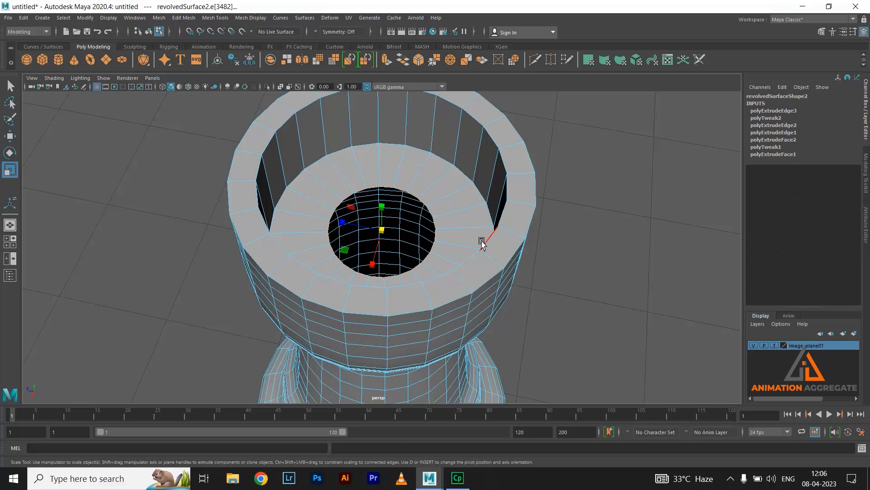
pyautogui.keyDown('alt'); pyautogui.moveTo(483, 241); pyautogui.dragTo(459, 195); pyautogui.keyUp('alt')
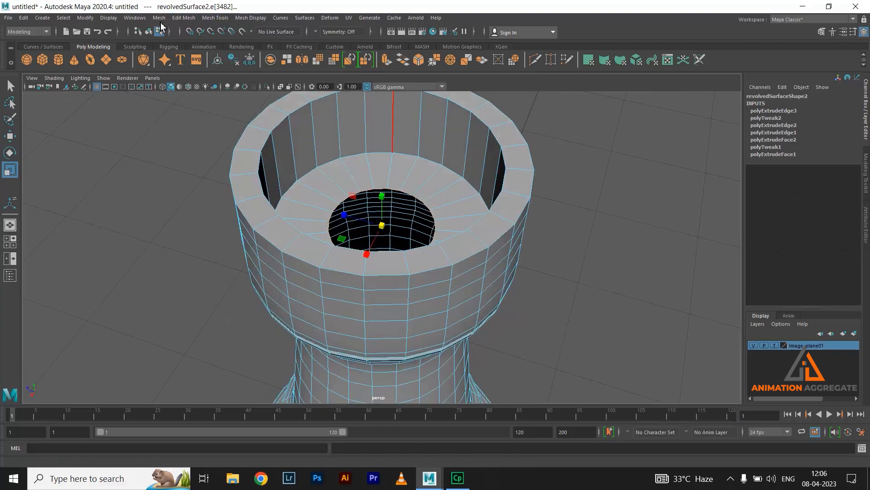
pyautogui.click(159, 18)
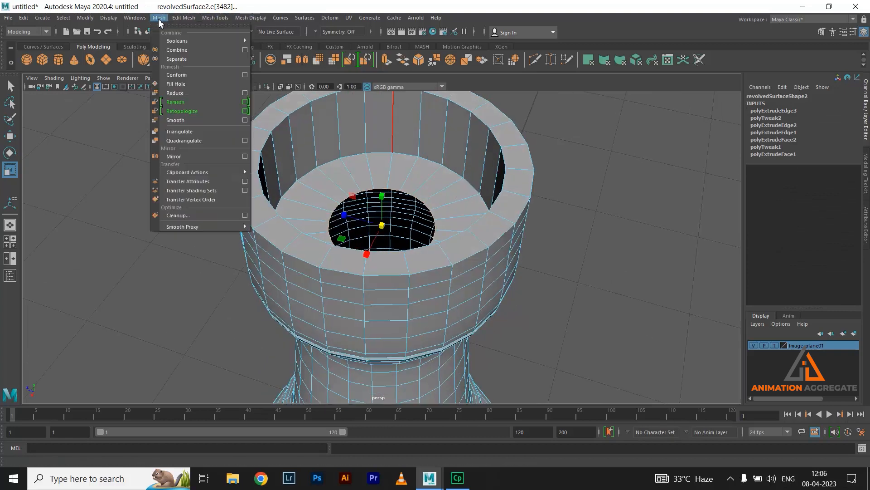
pyautogui.click(176, 84)
pyautogui.press('w')
pyautogui.moveTo(388, 208)
pyautogui.keyDown('alt'); pyautogui.mouseDown()
pyautogui.moveTo(381, 181)
pyautogui.moveTo(380, 227)
pyautogui.moveTo(391, 208)
pyautogui.mouseUp(); pyautogui.keyUp('alt')
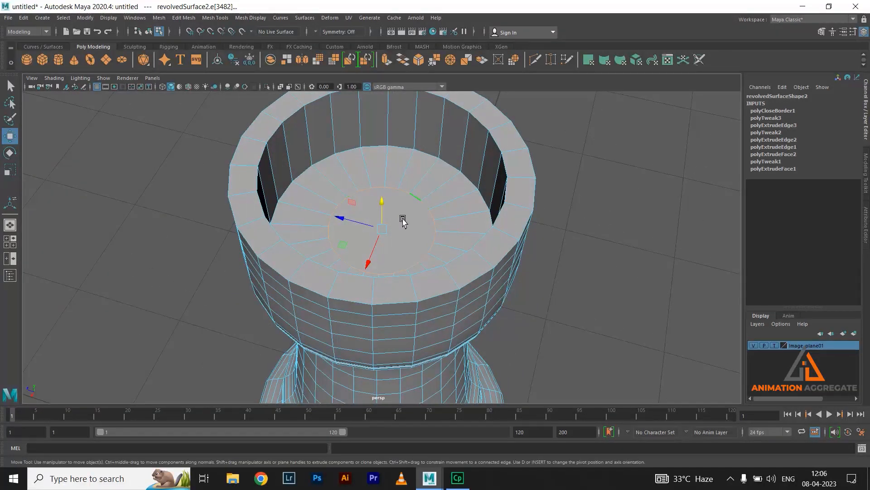
# Poke the round cap face in the crown's floor to split it toward its centre, and return the rook to object mode.
pyautogui.moveTo(418, 191); pyautogui.dragTo(430, 194, button='right')
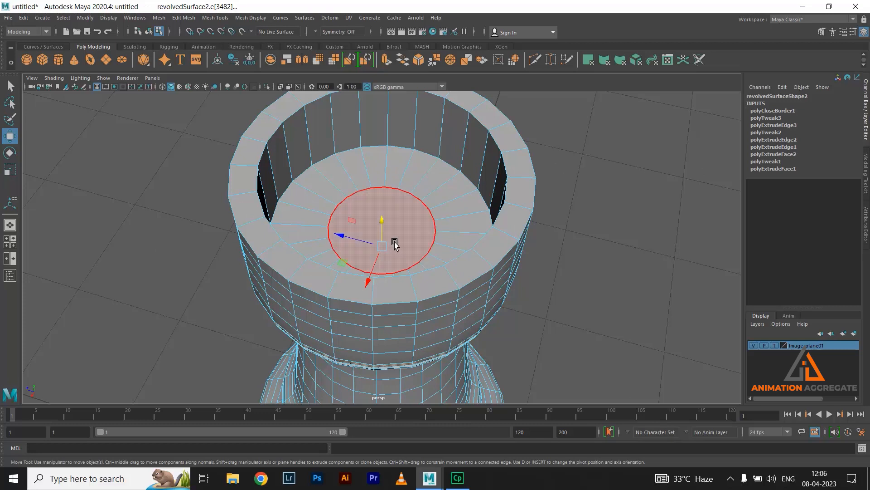
pyautogui.click(379, 202)
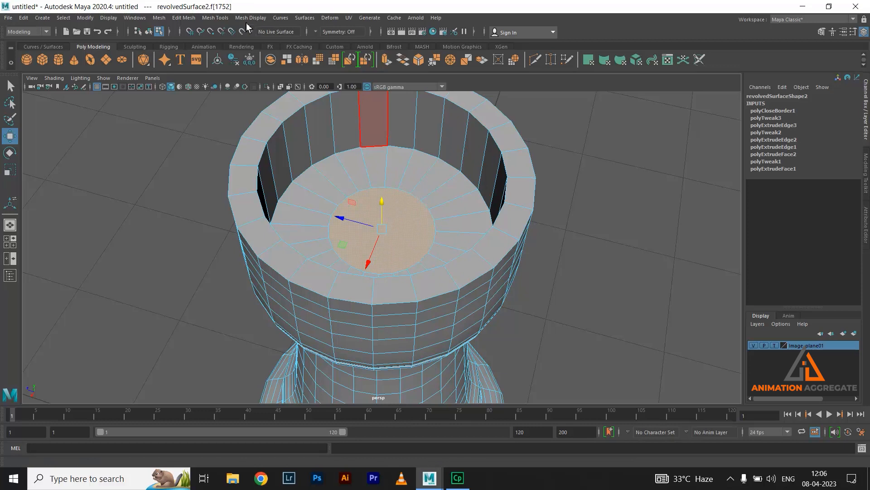
pyautogui.click(214, 19)
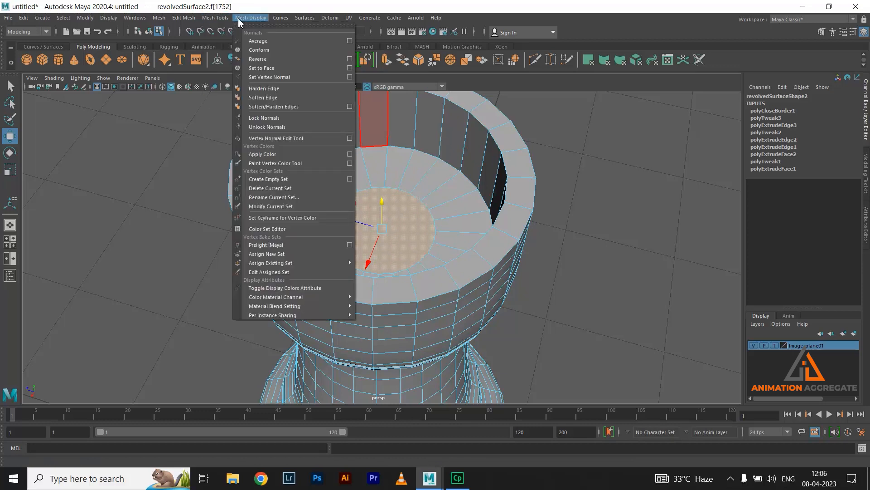
pyautogui.moveTo(175, 21)
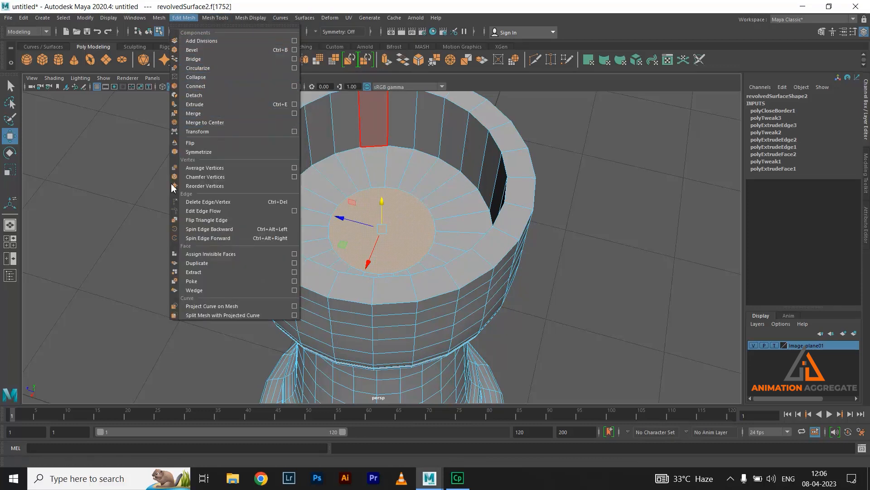
pyautogui.click(188, 282)
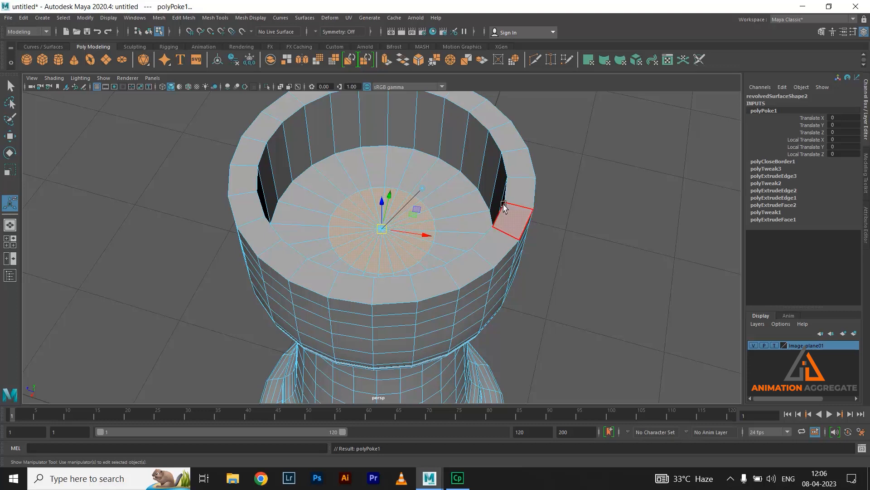
pyautogui.moveTo(435, 169); pyautogui.dragTo(456, 159, button='right')
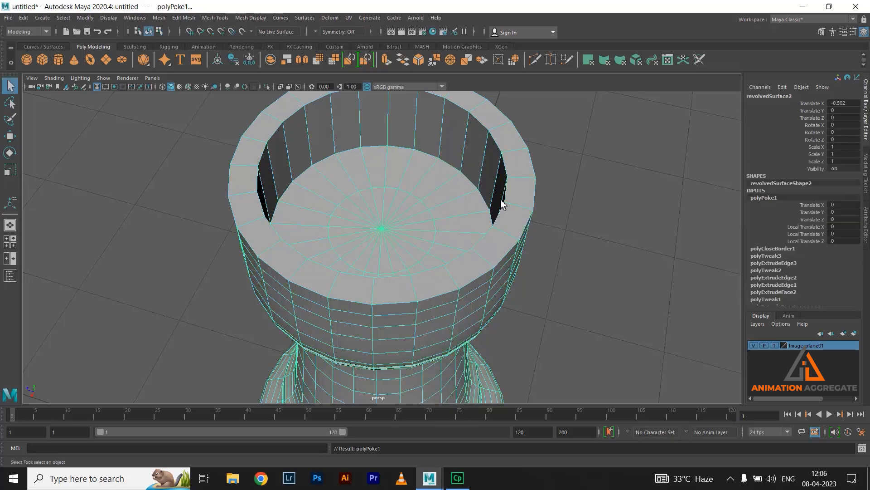
pyautogui.keyDown('alt'); pyautogui.moveTo(544, 226); pyautogui.dragTo(565, 192); pyautogui.keyUp('alt')
pyautogui.click(565, 192)
pyautogui.click(369, 200)
pyautogui.keyDown('alt'); pyautogui.moveTo(369, 200); pyautogui.dragTo(478, 198); pyautogui.keyUp('alt')
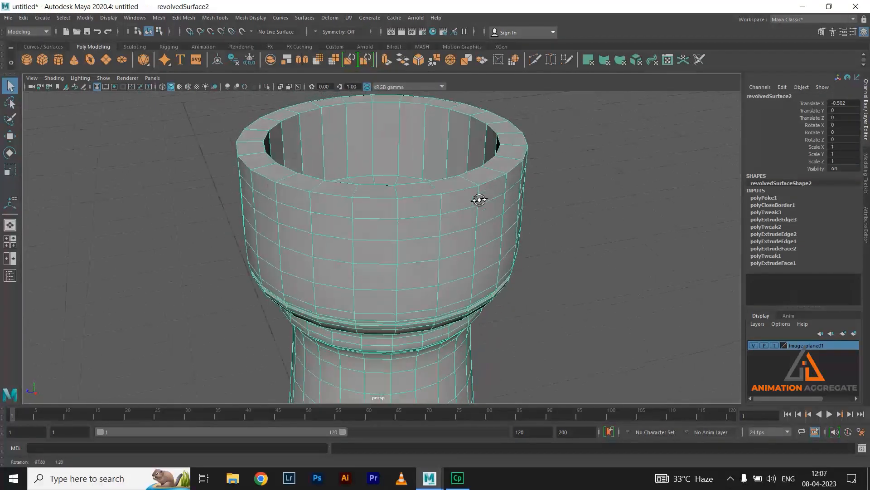
# Move the two upper edge loops on the crown's outer wall down, bringing the topmost loop closer to the one below it.
pyautogui.keyDown('alt'); pyautogui.moveTo(410, 171); pyautogui.dragTo(482, 175, button='middle'); pyautogui.keyUp('alt')
pyautogui.keyDown('alt'); pyautogui.moveTo(482, 175); pyautogui.dragTo(463, 165); pyautogui.keyUp('alt')
pyautogui.moveTo(462, 181); pyautogui.dragTo(457, 145, button='right')
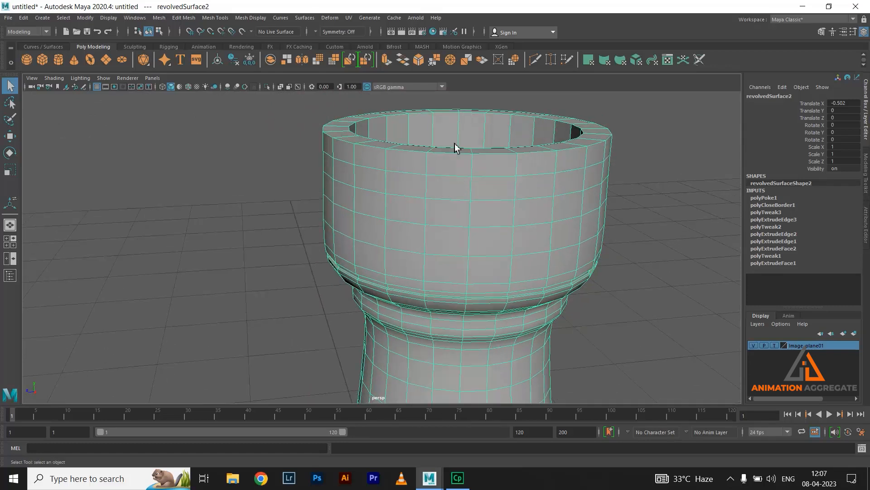
pyautogui.doubleClick(455, 173)
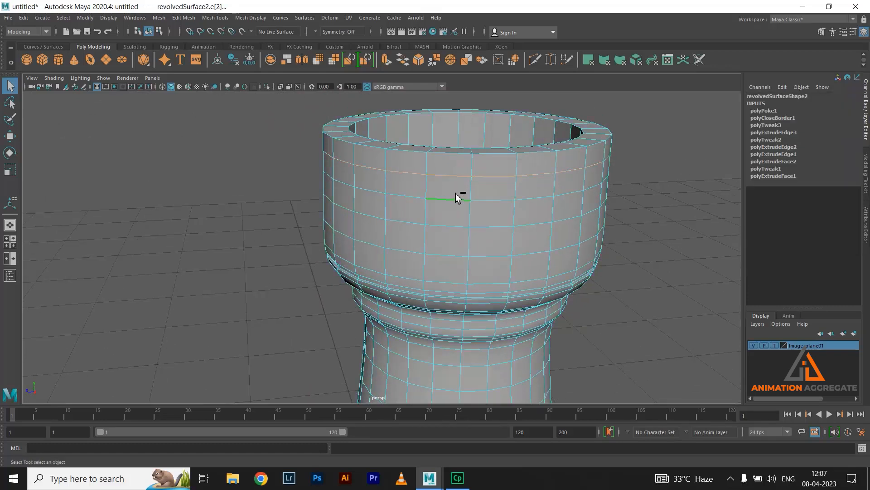
pyautogui.press('w')
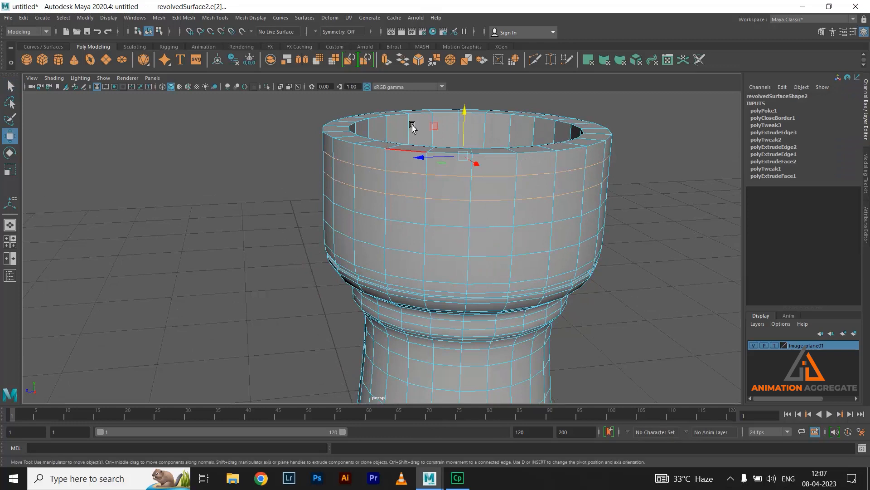
pyautogui.click(402, 183)
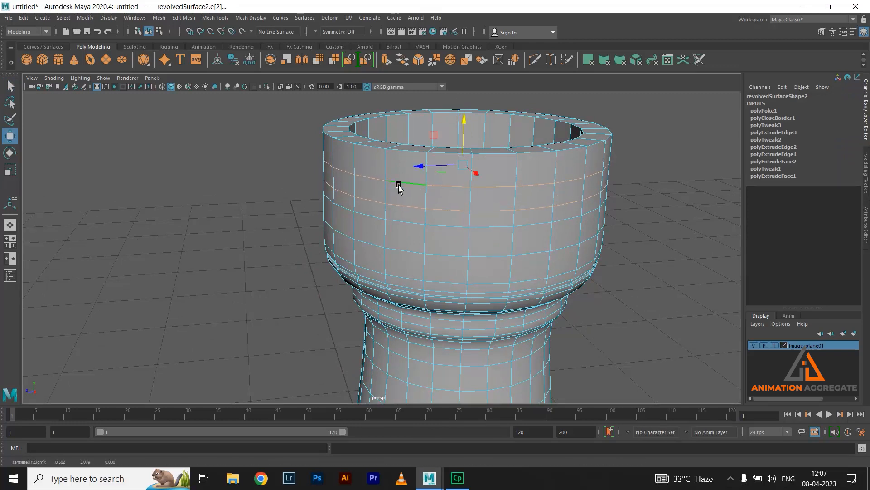
pyautogui.doubleClick(402, 184)
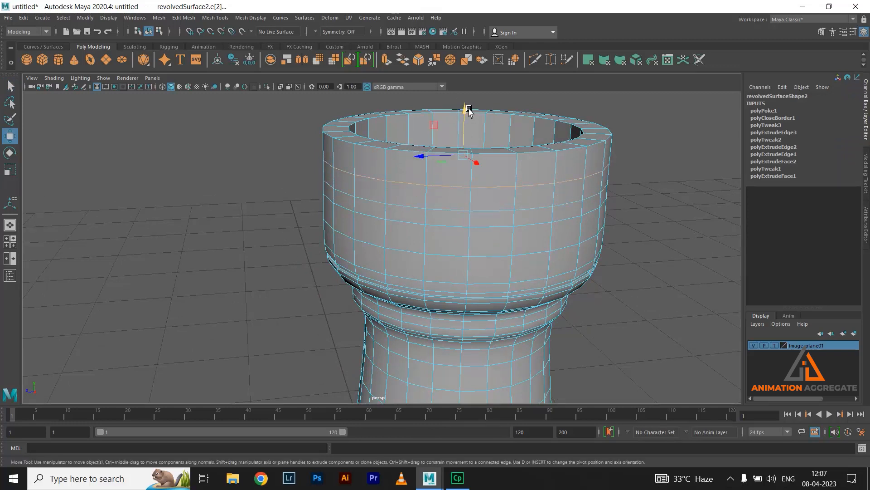
pyautogui.keyDown('alt'); pyautogui.moveTo(479, 128); pyautogui.dragTo(530, 130); pyautogui.keyUp('alt')
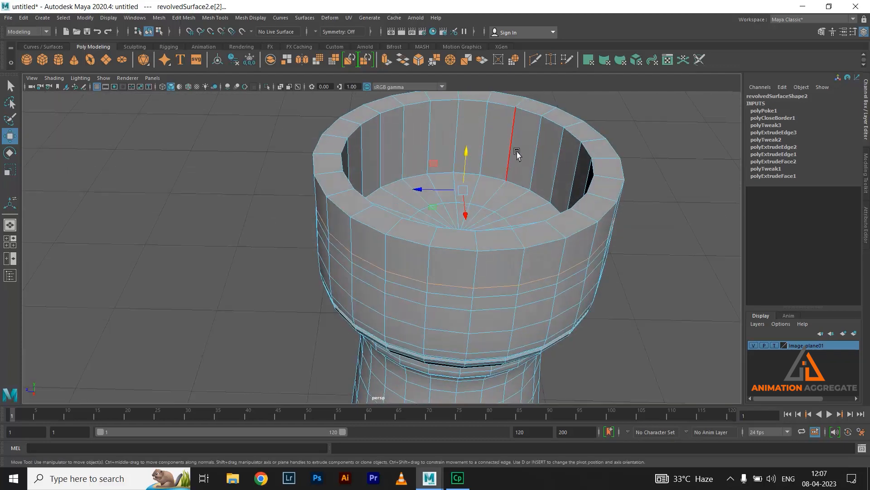
# Insert an edge loop around the middle of the crown's inner wall.
pyautogui.moveTo(521, 136); pyautogui.dragTo(567, 110, button='right')
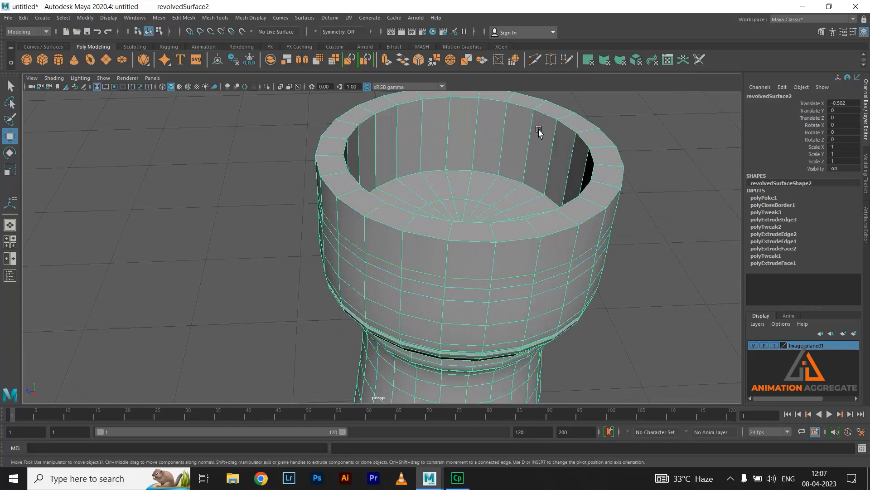
pyautogui.keyDown('shift'); pyautogui.moveTo(534, 139); pyautogui.dragTo(493, 151, button='right'); pyautogui.keyUp('shift')
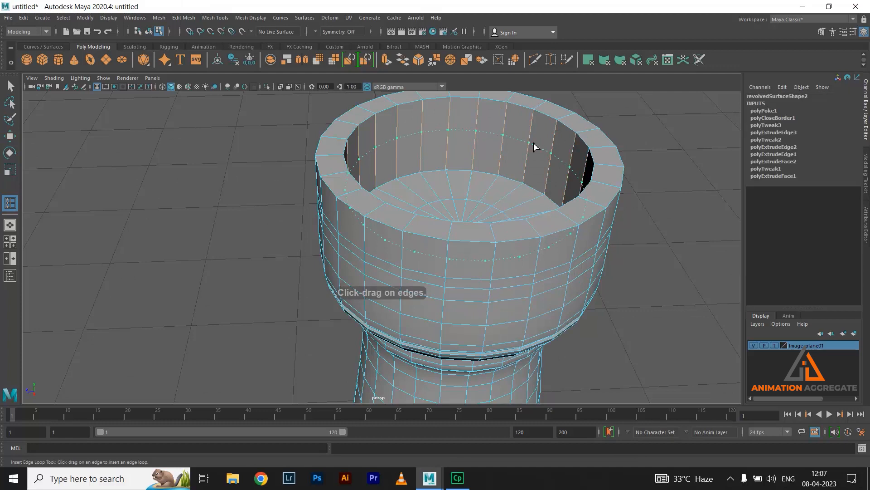
pyautogui.click(534, 144)
# Select the crown's inner wall loop and upper outer wall loop, scale them vertically to level them, and return to object mode.
pyautogui.press('w')
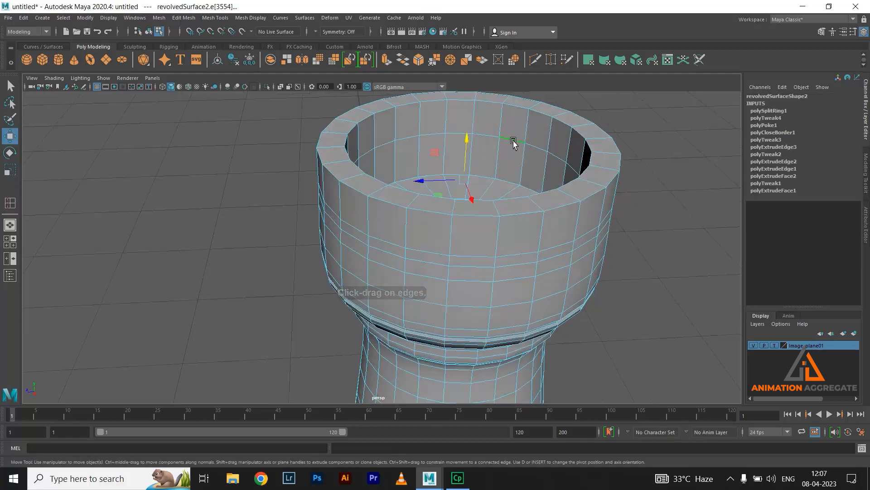
pyautogui.doubleClick(476, 254)
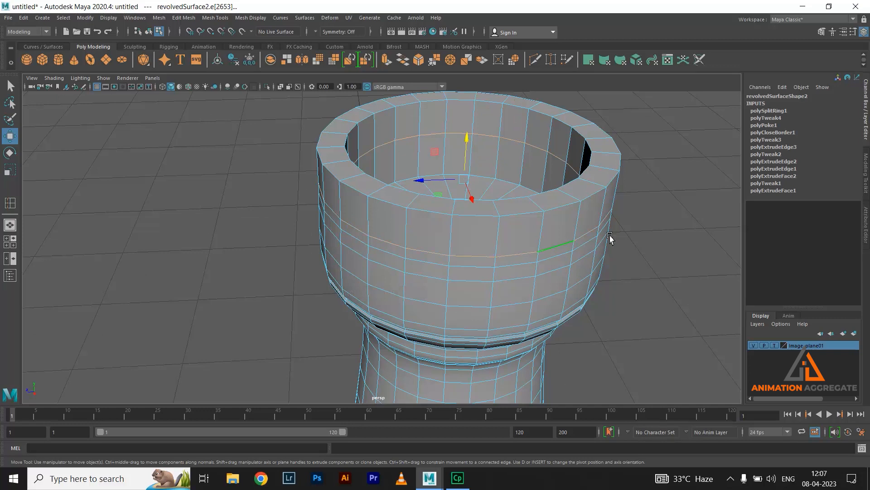
pyautogui.press('r')
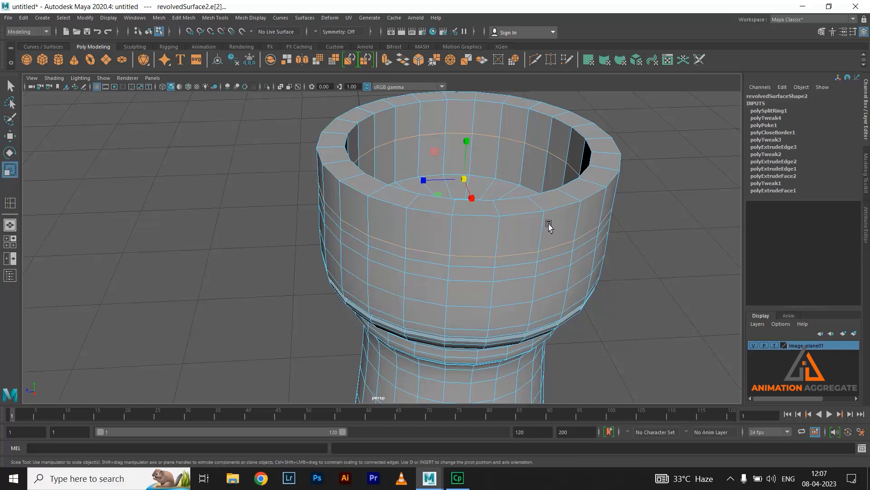
pyautogui.moveTo(465, 143); pyautogui.dragTo(468, 181)
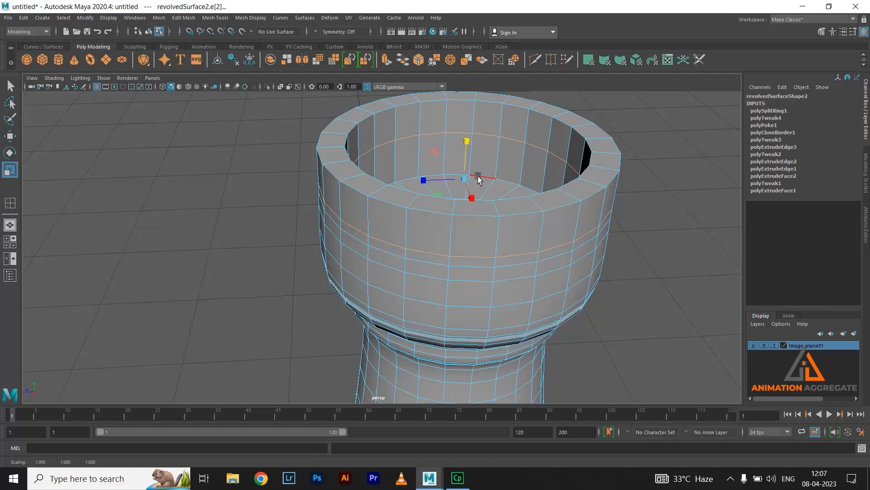
pyautogui.scroll(-5, 490, 171)
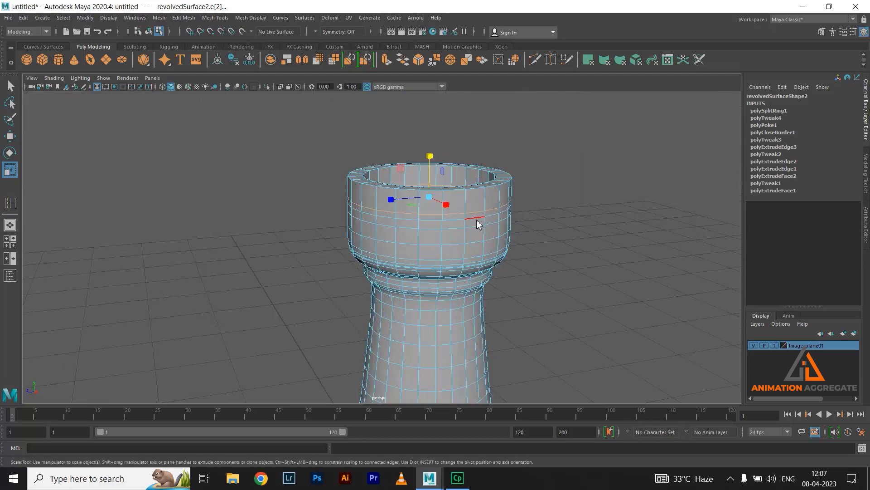
pyautogui.press('F8')
# Pick an outer wall face matching the reference's notch in the front view, add the adjoining rim and inner wall faces, and delete them.
pyautogui.press('space')
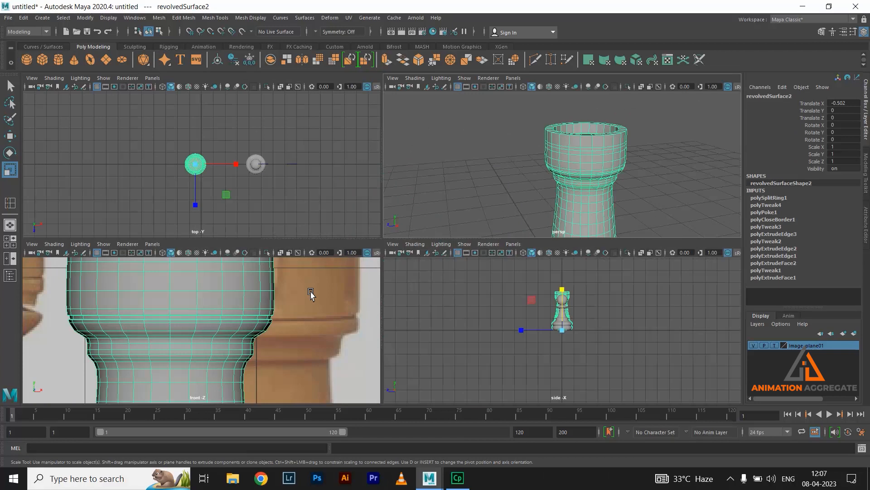
pyautogui.press('space')
pyautogui.keyDown('alt'); pyautogui.moveTo(362, 214); pyautogui.dragTo(357, 228, button='middle'); pyautogui.keyUp('alt')
pyautogui.keyDown('alt'); pyautogui.moveTo(346, 181); pyautogui.dragTo(528, 229, button='right'); pyautogui.keyUp('alt')
pyautogui.keyDown('alt'); pyautogui.moveTo(428, 202); pyautogui.dragTo(452, 234, button='middle'); pyautogui.keyUp('alt')
pyautogui.keyDown('alt'); pyautogui.moveTo(401, 235); pyautogui.dragTo(424, 239, button='right'); pyautogui.keyUp('alt')
pyautogui.scroll(2, 394, 234)
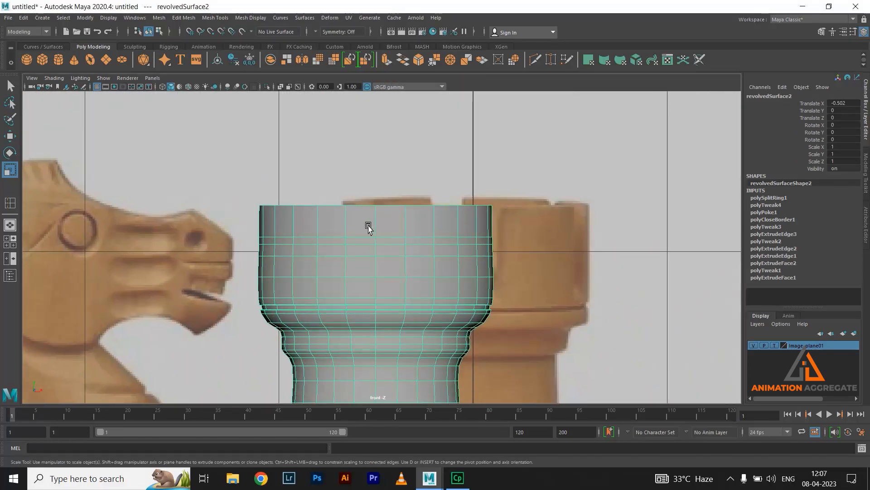
pyautogui.moveTo(367, 231); pyautogui.dragTo(365, 249, button='right')
pyautogui.click(361, 218)
pyautogui.press('space')
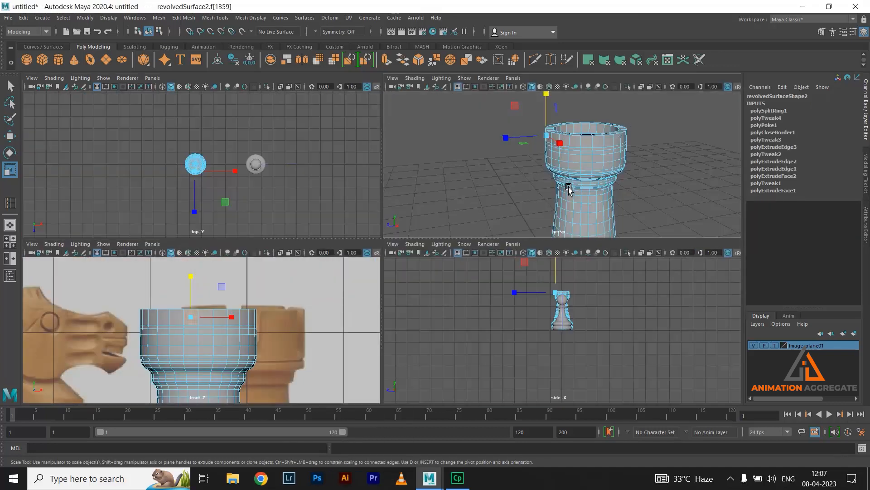
pyautogui.press('space')
pyautogui.keyDown('alt'); pyautogui.moveTo(431, 206); pyautogui.dragTo(413, 225); pyautogui.keyUp('alt')
pyautogui.scroll(3, 399, 220)
pyautogui.scroll(1, 399, 216)
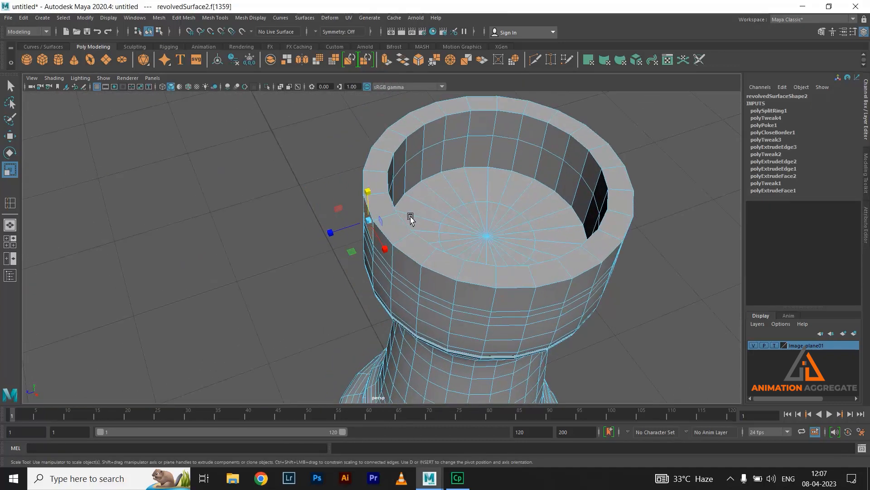
pyautogui.press('q')
pyautogui.scroll(2, 390, 209)
pyautogui.keyDown('alt'); pyautogui.moveTo(387, 194); pyautogui.dragTo(346, 213); pyautogui.keyUp('alt')
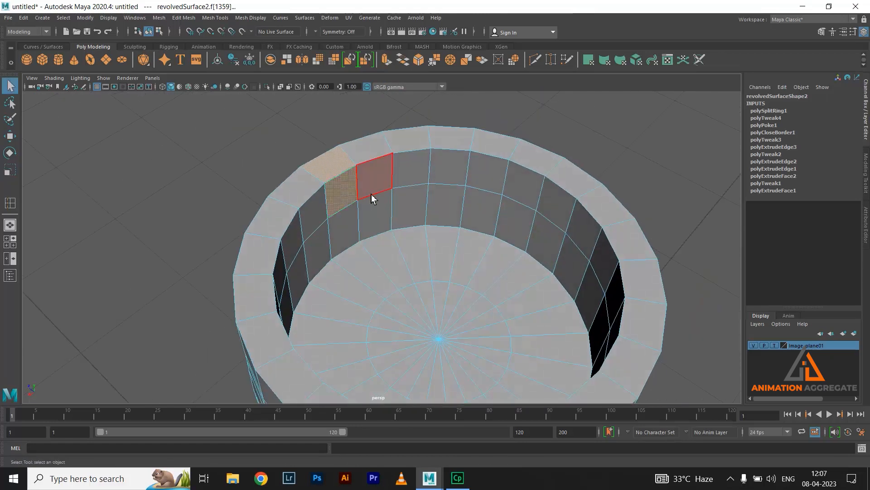
pyautogui.press('Delete')
# Cut a second notch opposite the first by selecting and deleting the rim, outer wall and inner wall faces there.
pyautogui.keyDown('alt'); pyautogui.moveTo(402, 266); pyautogui.dragTo(322, 294); pyautogui.keyUp('alt')
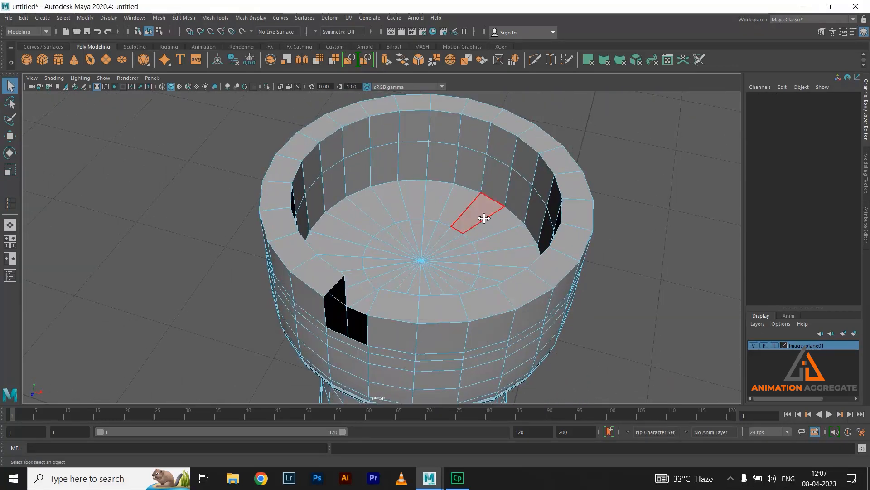
pyautogui.press('space')
pyautogui.press('space')
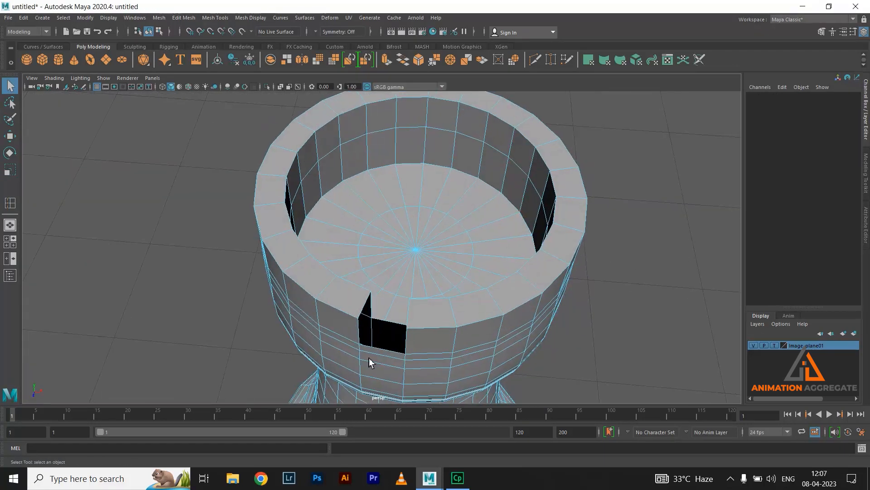
pyautogui.click(451, 115)
pyautogui.keyDown('alt'); pyautogui.moveTo(451, 115); pyautogui.dragTo(437, 153); pyautogui.keyUp('alt')
pyautogui.keyDown('alt'); pyautogui.moveTo(502, 262); pyautogui.dragTo(538, 280); pyautogui.keyUp('alt')
pyautogui.click(576, 255)
pyautogui.hotkey('alt', 'shift')
pyautogui.keyDown('alt'); pyautogui.moveTo(621, 253); pyautogui.dragTo(567, 226); pyautogui.keyUp('alt')
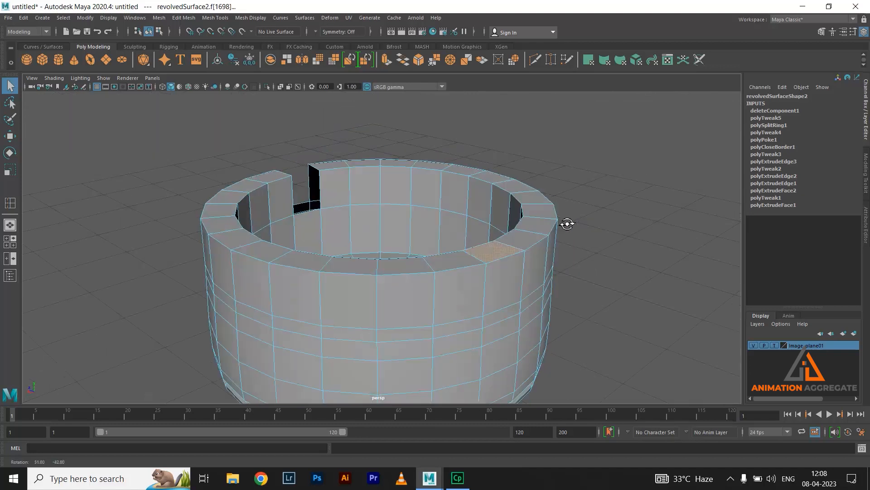
pyautogui.hotkey('alt', 'shift')
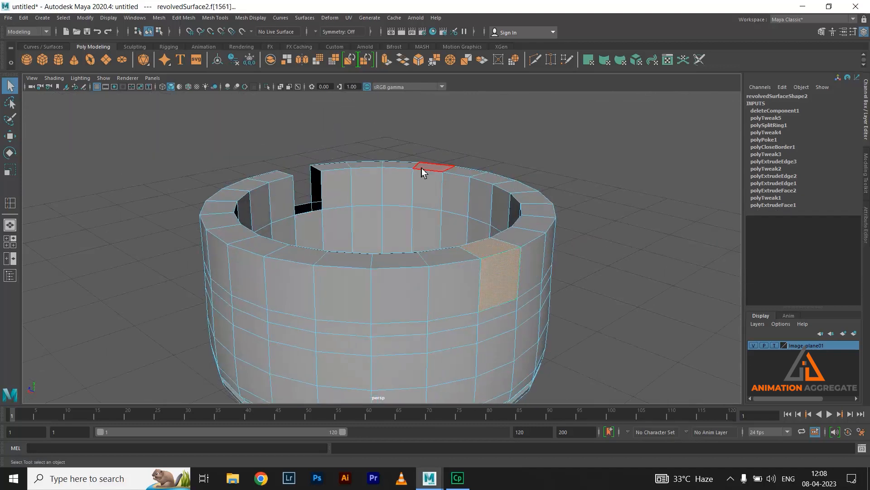
pyautogui.keyDown('alt'); pyautogui.moveTo(423, 170); pyautogui.dragTo(444, 191); pyautogui.keyUp('alt')
pyautogui.press('Delete')
# Cut a third notch midway between the first two by deleting the rim, outer wall and inner wall faces.
pyautogui.keyDown('alt'); pyautogui.moveTo(454, 228); pyautogui.dragTo(454, 206); pyautogui.keyUp('alt')
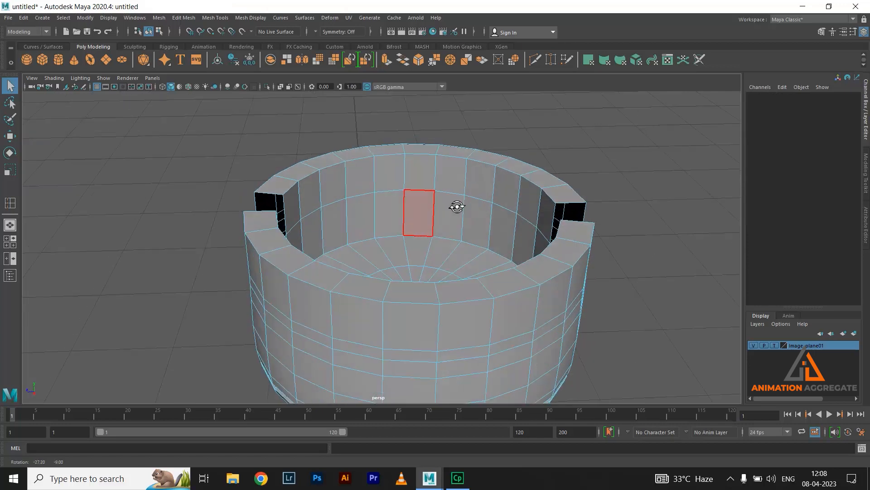
pyautogui.click(410, 329)
pyautogui.keyDown('alt'); pyautogui.moveTo(477, 264); pyautogui.dragTo(262, 216); pyautogui.keyUp('alt')
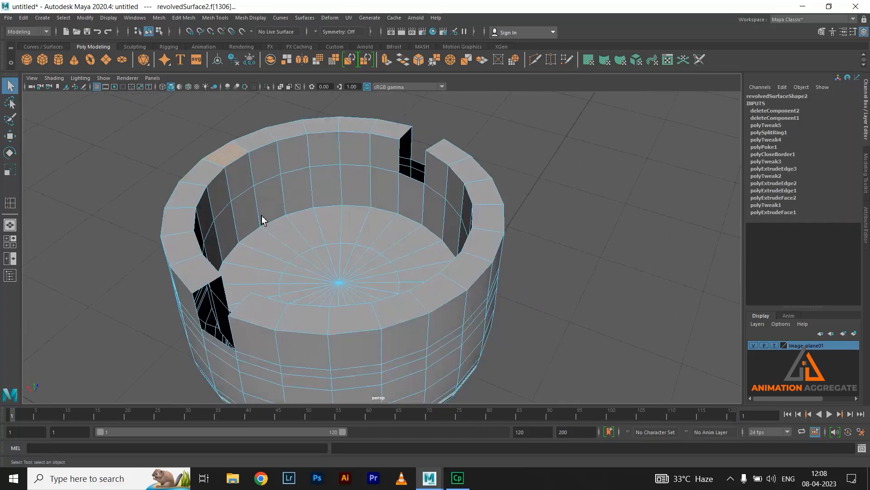
pyautogui.press('Delete')
# Cut a fourth notch opposite the third by deleting the matching rim, outer wall and inner wall faces.
pyautogui.keyDown('alt'); pyautogui.moveTo(526, 302); pyautogui.dragTo(440, 209); pyautogui.keyUp('alt')
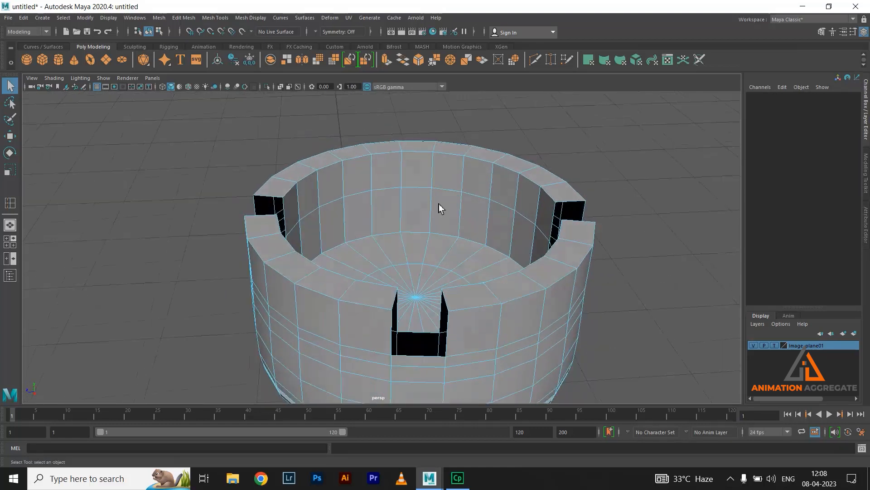
pyautogui.click(412, 172)
pyautogui.keyDown('alt'); pyautogui.moveTo(498, 179); pyautogui.dragTo(380, 226); pyautogui.keyUp('alt')
pyautogui.keyDown('alt'); pyautogui.moveTo(531, 312); pyautogui.dragTo(499, 267); pyautogui.keyUp('alt')
pyautogui.click(622, 224)
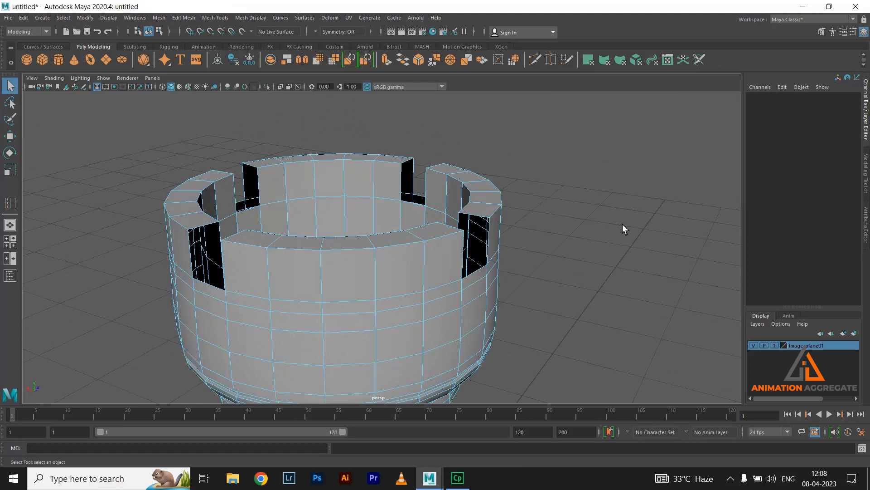
# Return the rook to object mode and examine the open gaps between the inner and outer walls at the crown's notches.
pyautogui.moveTo(478, 203); pyautogui.dragTo(510, 191, button='right')
pyautogui.keyDown('alt'); pyautogui.moveTo(583, 230); pyautogui.dragTo(565, 246); pyautogui.keyUp('alt')
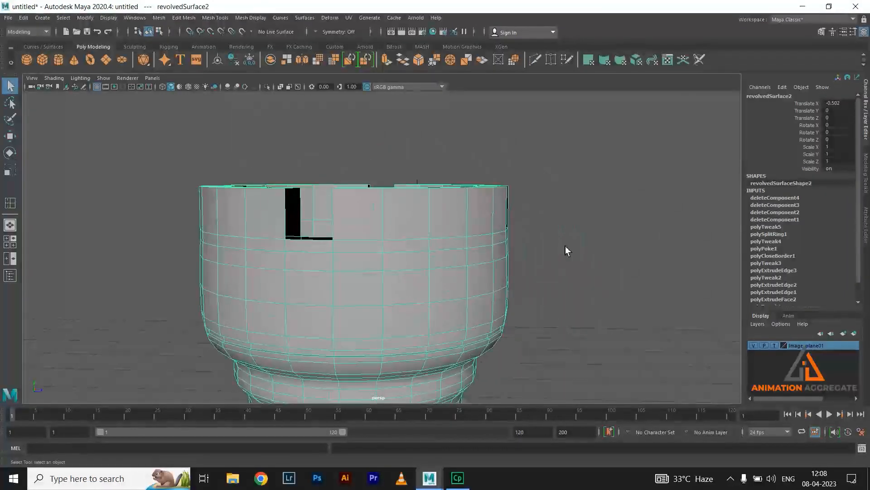
pyautogui.keyDown('alt'); pyautogui.moveTo(565, 246); pyautogui.dragTo(469, 234, button='right'); pyautogui.keyUp('alt')
pyautogui.keyDown('alt'); pyautogui.moveTo(470, 234); pyautogui.dragTo(436, 239); pyautogui.keyUp('alt')
pyautogui.keyDown('alt'); pyautogui.moveTo(358, 200); pyautogui.dragTo(421, 175, button='middle'); pyautogui.keyUp('alt')
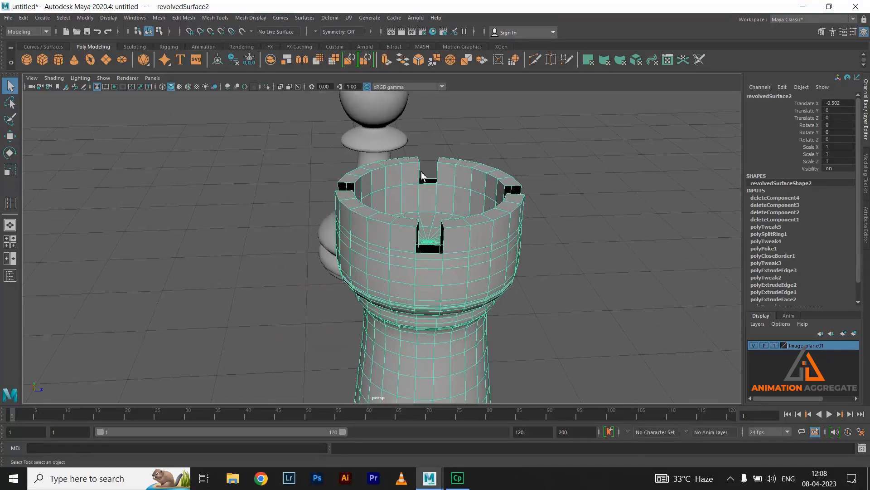
pyautogui.keyDown('alt'); pyautogui.moveTo(422, 175); pyautogui.dragTo(530, 225, button='right'); pyautogui.keyUp('alt')
pyautogui.keyDown('alt'); pyautogui.moveTo(530, 225); pyautogui.dragTo(479, 196); pyautogui.keyUp('alt')
pyautogui.keyDown('alt'); pyautogui.moveTo(480, 196); pyautogui.dragTo(539, 178, button='middle'); pyautogui.keyUp('alt')
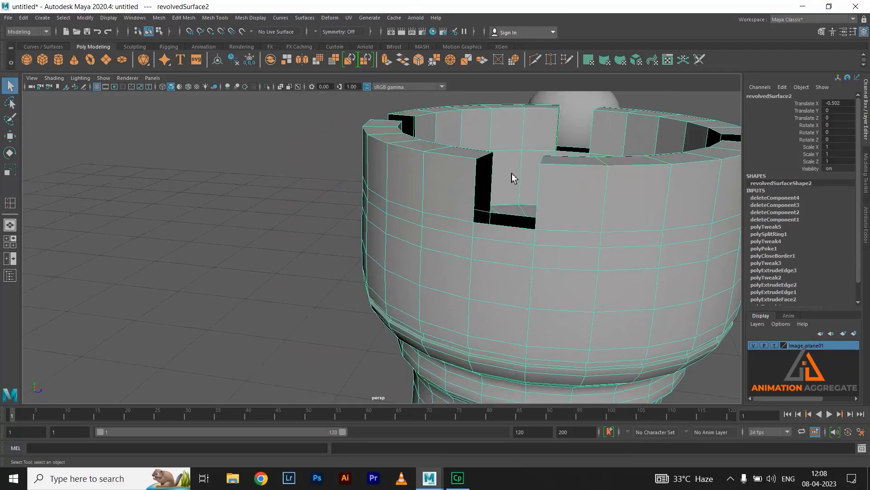
pyautogui.keyDown('alt'); pyautogui.moveTo(513, 176); pyautogui.dragTo(544, 211, button='right'); pyautogui.keyUp('alt')
pyautogui.keyDown('alt'); pyautogui.moveTo(544, 212); pyautogui.dragTo(559, 198); pyautogui.keyUp('alt')
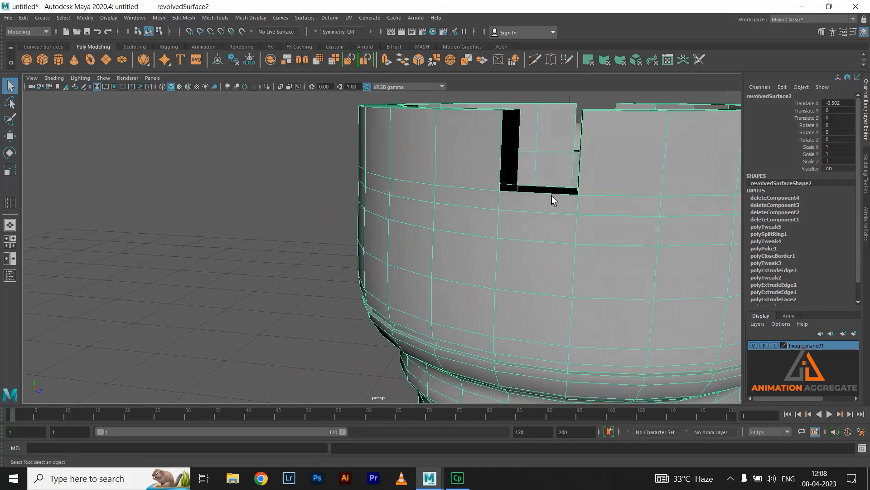
# Bridge the inner and outer border edges of the first notch with a linear path, automatic direction and 0 divisions.
pyautogui.keyDown('alt'); pyautogui.moveTo(468, 175); pyautogui.dragTo(447, 199); pyautogui.keyUp('alt')
pyautogui.moveTo(447, 199); pyautogui.dragTo(443, 176, button='right')
pyautogui.click(476, 209)
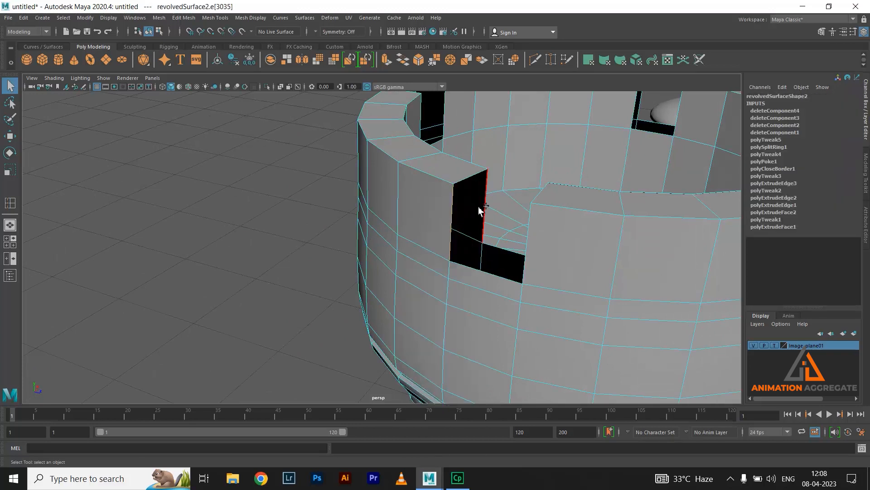
pyautogui.keyDown('alt'); pyautogui.moveTo(584, 213); pyautogui.dragTo(592, 244); pyautogui.keyUp('alt')
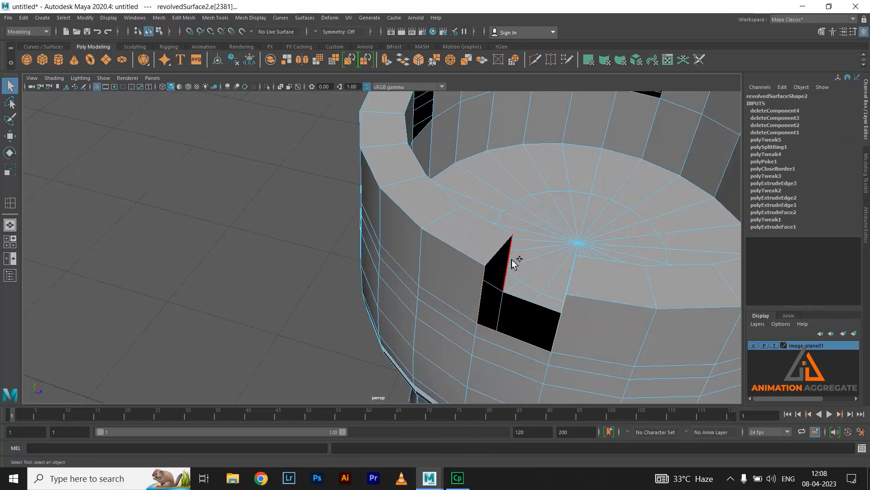
pyautogui.keyDown('alt'); pyautogui.moveTo(524, 302); pyautogui.dragTo(602, 221); pyautogui.keyUp('alt')
pyautogui.keyDown('alt'); pyautogui.moveTo(698, 256); pyautogui.dragTo(634, 194); pyautogui.keyUp('alt')
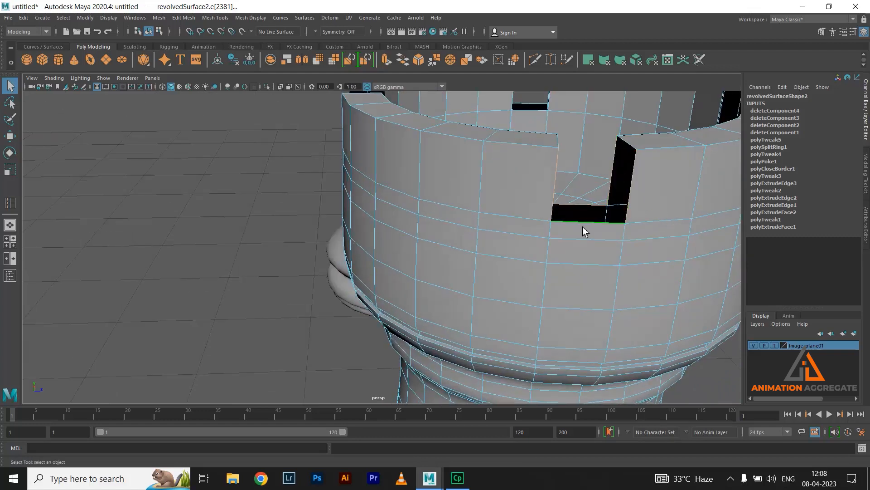
pyautogui.keyDown('alt'); pyautogui.moveTo(609, 249); pyautogui.dragTo(565, 264); pyautogui.keyUp('alt')
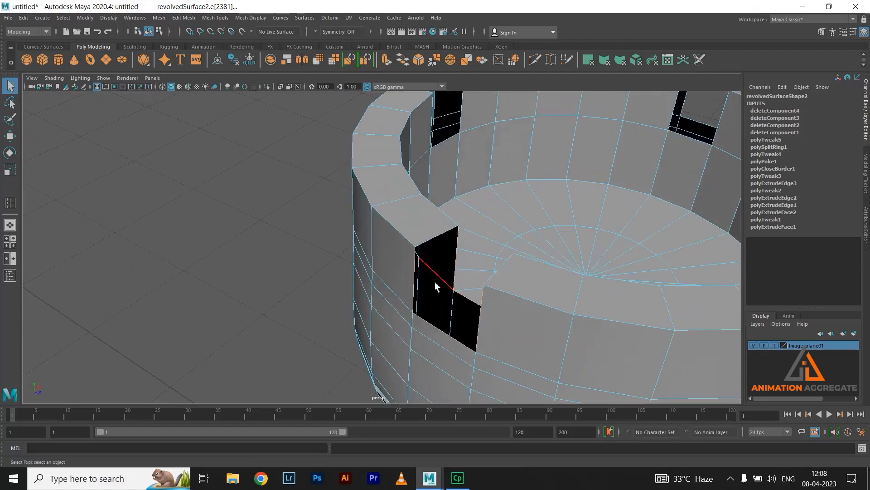
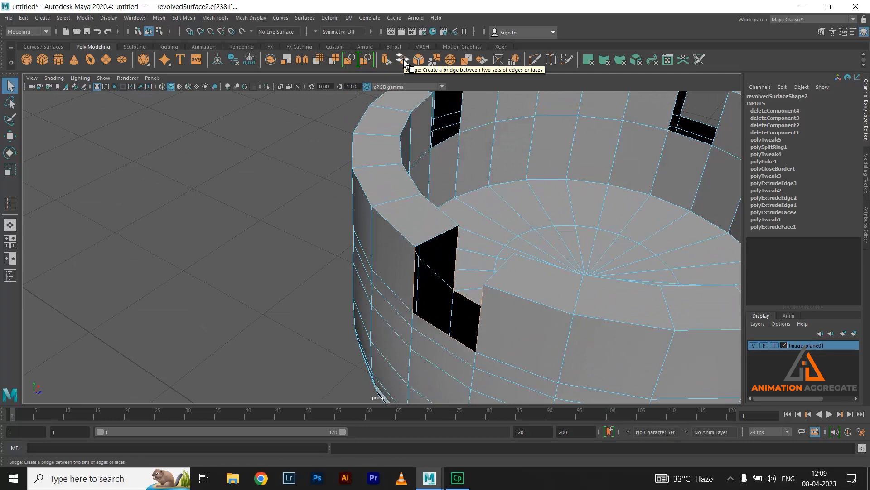
pyautogui.click(182, 17)
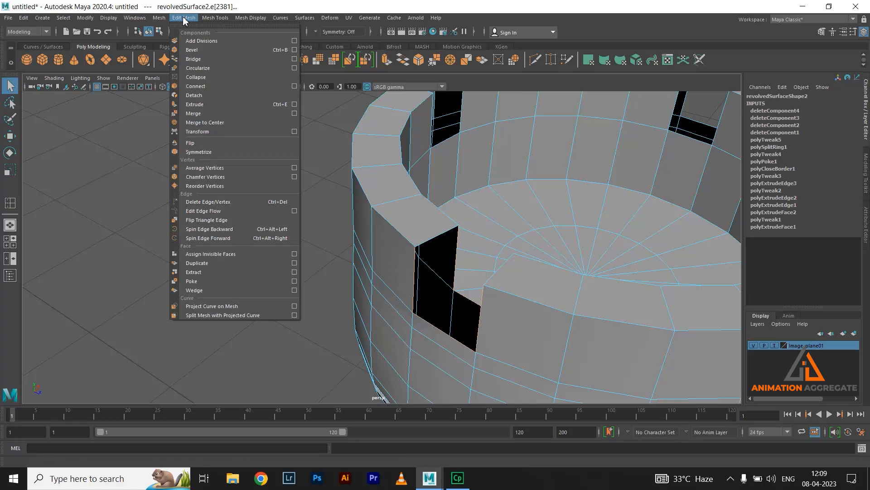
pyautogui.click(294, 59)
pyautogui.click(529, 30)
pyautogui.click(563, 108)
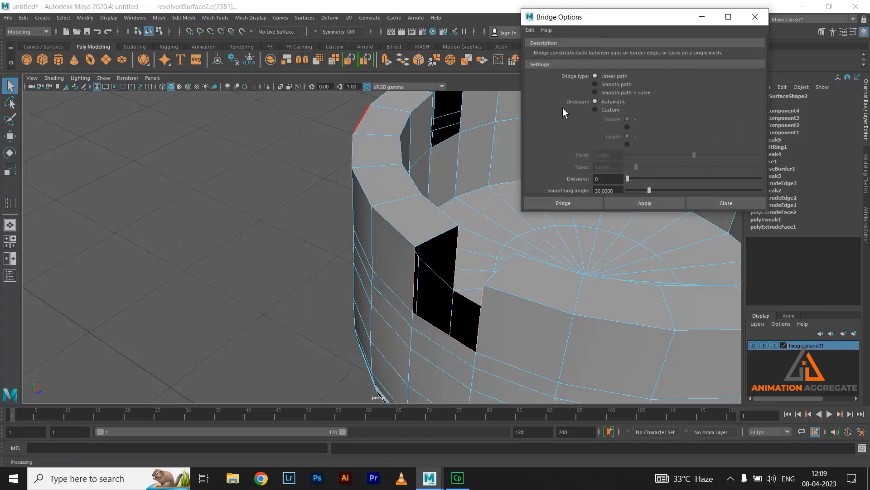
pyautogui.click(550, 204)
pyautogui.keyDown('alt'); pyautogui.moveTo(401, 254); pyautogui.dragTo(426, 231); pyautogui.keyUp('alt')
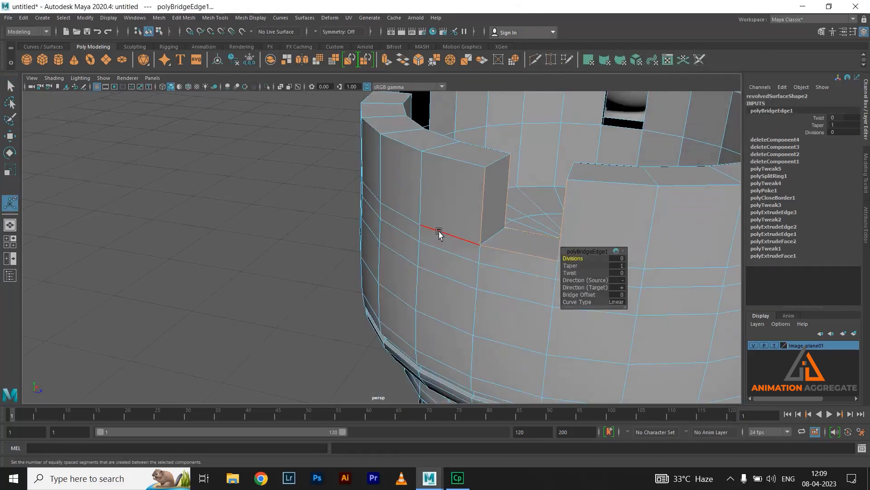
# Bridge the inner and outer border edges of the second notch, repeating the same Bridge operation.
pyautogui.keyDown('alt'); pyautogui.moveTo(422, 198); pyautogui.dragTo(346, 172); pyautogui.keyUp('alt')
pyautogui.keyDown('alt'); pyautogui.moveTo(346, 172); pyautogui.dragTo(416, 177, button='middle'); pyautogui.keyUp('alt')
pyautogui.keyDown('alt'); pyautogui.moveTo(416, 177); pyautogui.dragTo(433, 290, button='right'); pyautogui.keyUp('alt')
pyautogui.keyDown('alt'); pyautogui.moveTo(433, 290); pyautogui.dragTo(438, 273); pyautogui.keyUp('alt')
pyautogui.moveTo(364, 199); pyautogui.dragTo(363, 167, button='right')
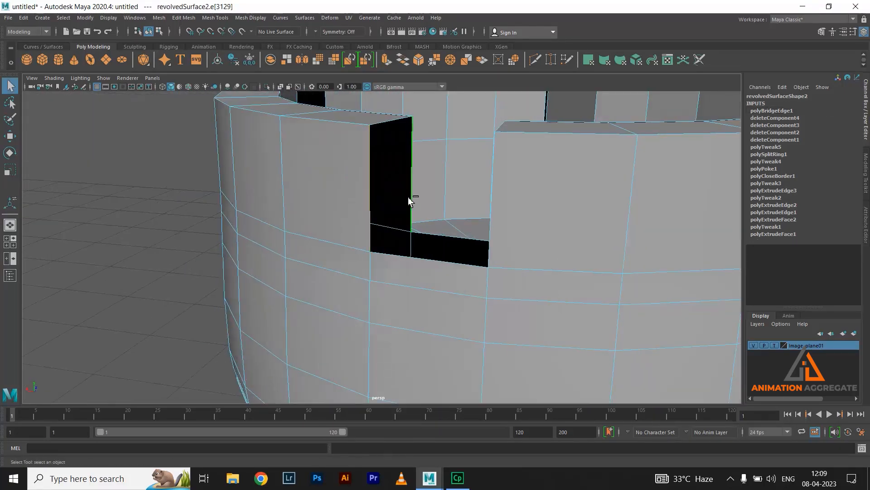
pyautogui.keyDown('alt'); pyautogui.moveTo(474, 261); pyautogui.dragTo(532, 166); pyautogui.keyUp('alt')
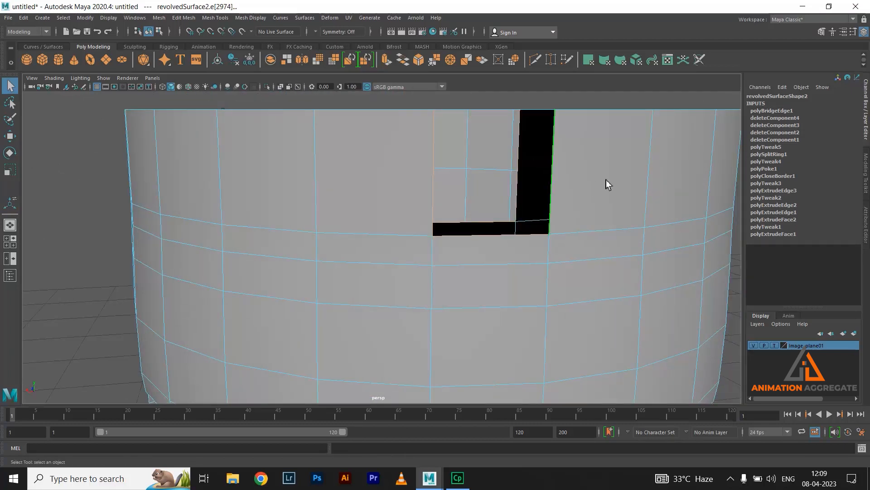
pyautogui.keyDown('alt'); pyautogui.moveTo(606, 179); pyautogui.dragTo(598, 171); pyautogui.keyUp('alt')
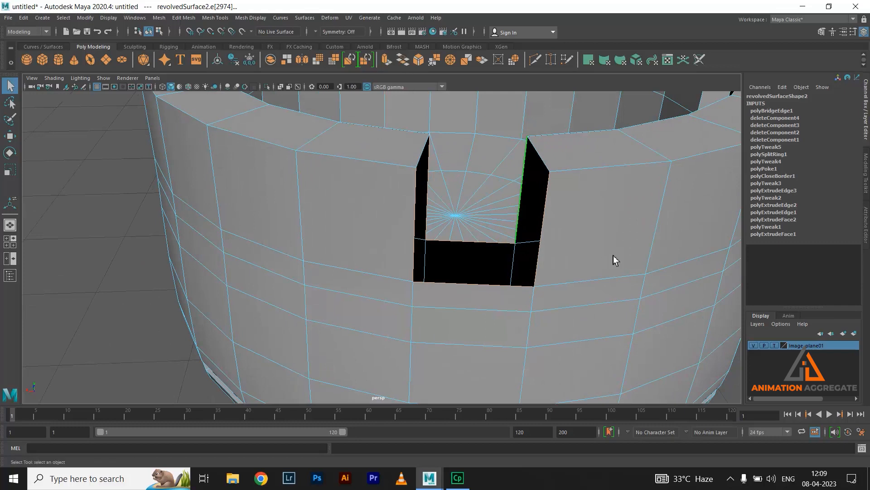
pyautogui.press('g')
# Close the third notch by selecting its inner and outer border edges and bridging them.
pyautogui.keyDown('alt'); pyautogui.moveTo(597, 242); pyautogui.dragTo(234, 224); pyautogui.keyUp('alt')
pyautogui.click(228, 202)
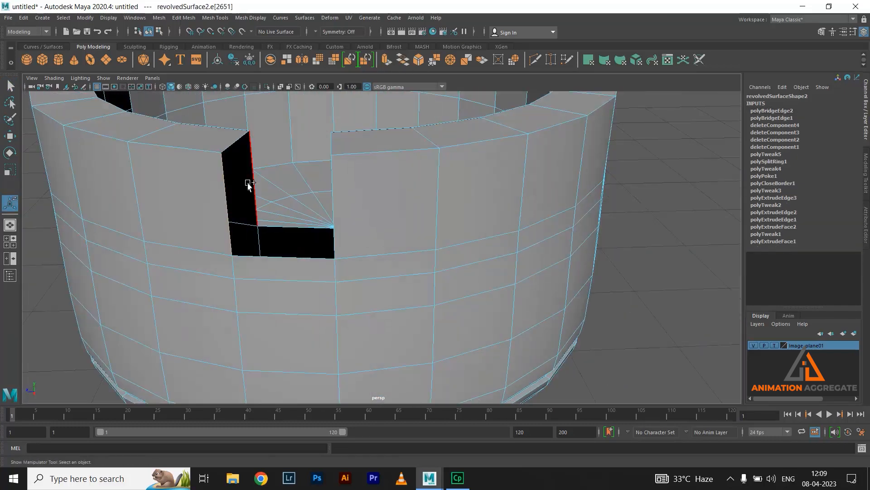
pyautogui.keyDown('shift'); pyautogui.click(286, 231); pyautogui.keyUp('shift')
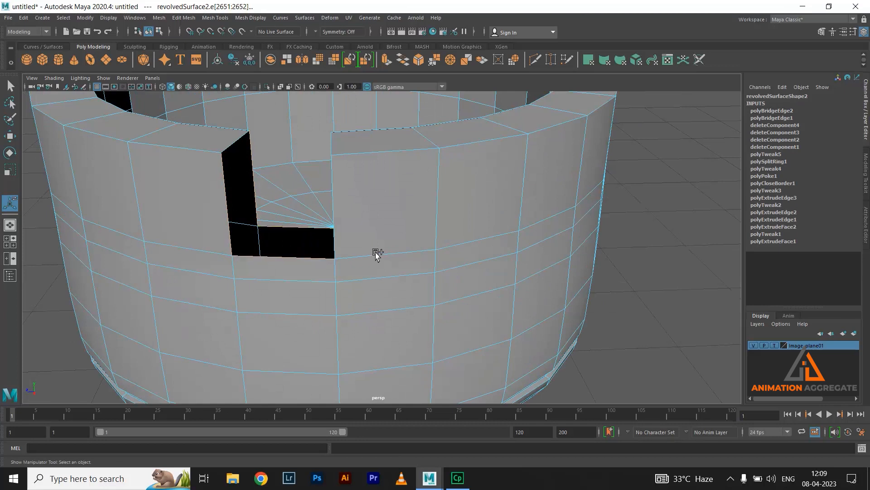
pyautogui.keyDown('alt'); pyautogui.moveTo(377, 254); pyautogui.dragTo(422, 221); pyautogui.keyUp('alt')
pyautogui.keyDown('shift'); pyautogui.click(395, 158); pyautogui.keyUp('shift')
pyautogui.keyDown('shift'); pyautogui.click(431, 159); pyautogui.keyUp('shift')
pyautogui.keyDown('alt'); pyautogui.moveTo(538, 170); pyautogui.dragTo(473, 217); pyautogui.keyUp('alt')
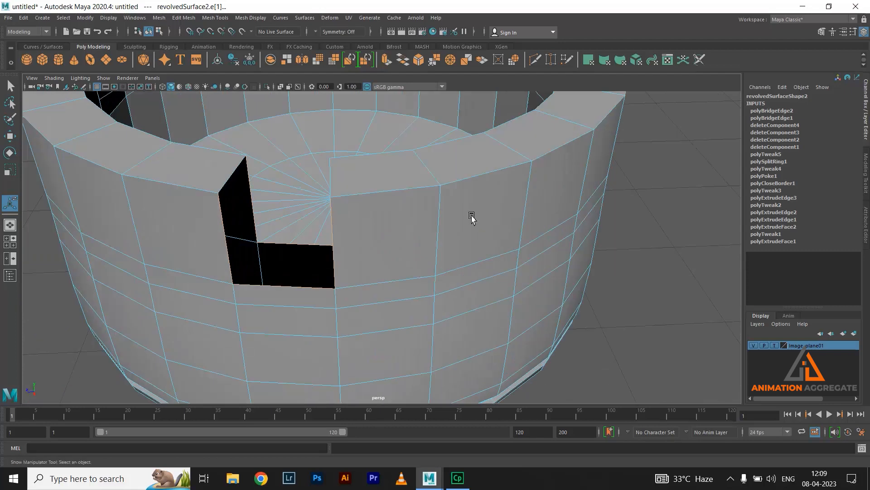
pyautogui.click(403, 60)
# Bridge the inner and outer border edges of the fourth notch and return the rook to object mode.
pyautogui.keyDown('alt'); pyautogui.moveTo(138, 293); pyautogui.dragTo(249, 226); pyautogui.keyUp('alt')
pyautogui.click(248, 223)
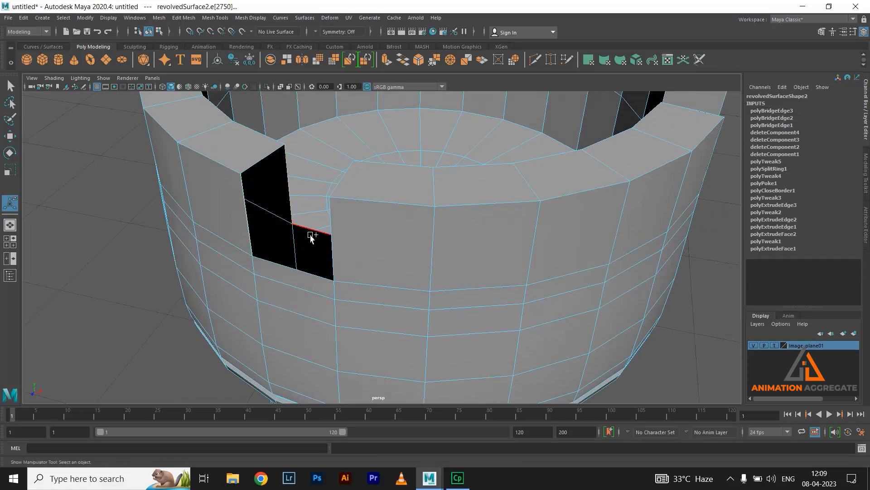
pyautogui.keyDown('shift'); pyautogui.click(293, 273); pyautogui.keyUp('shift')
pyautogui.hotkey('alt', 'shift')
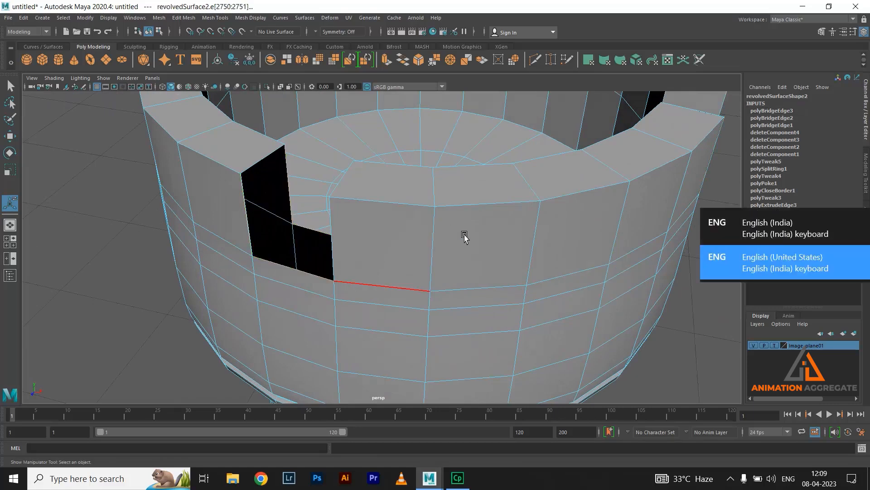
pyautogui.keyDown('alt'); pyautogui.moveTo(364, 263); pyautogui.dragTo(414, 189); pyautogui.keyUp('alt')
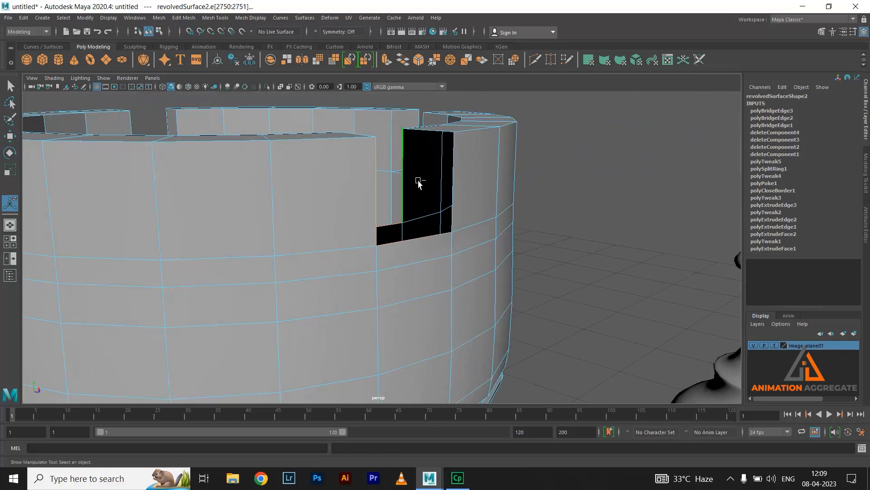
pyautogui.click(503, 204)
pyautogui.keyDown('alt'); pyautogui.moveTo(505, 204); pyautogui.dragTo(493, 213); pyautogui.keyUp('alt')
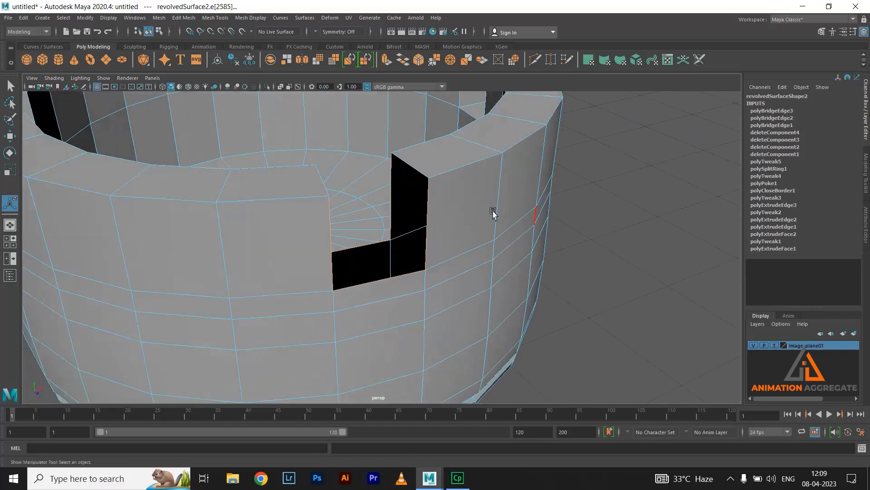
pyautogui.click(403, 61)
pyautogui.keyDown('alt'); pyautogui.moveTo(458, 236); pyautogui.dragTo(199, 274); pyautogui.keyUp('alt')
pyautogui.moveTo(317, 266); pyautogui.dragTo(359, 218, button='right')
pyautogui.keyDown('alt'); pyautogui.moveTo(423, 297); pyautogui.dragTo(410, 264); pyautogui.keyUp('alt')
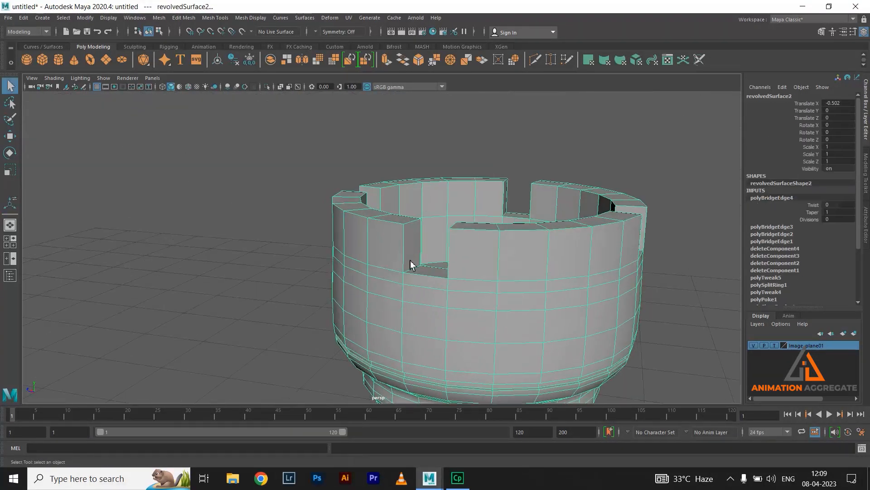
# Insert edge loops close to the outer and inner edges of the crown's wall thickness and check them in smooth preview.
pyautogui.keyDown('alt'); pyautogui.moveTo(486, 264); pyautogui.dragTo(419, 270); pyautogui.keyUp('alt')
pyautogui.scroll(3, 476, 258)
pyautogui.keyDown('shift'); pyautogui.rightClick(355, 239); pyautogui.keyUp('shift')
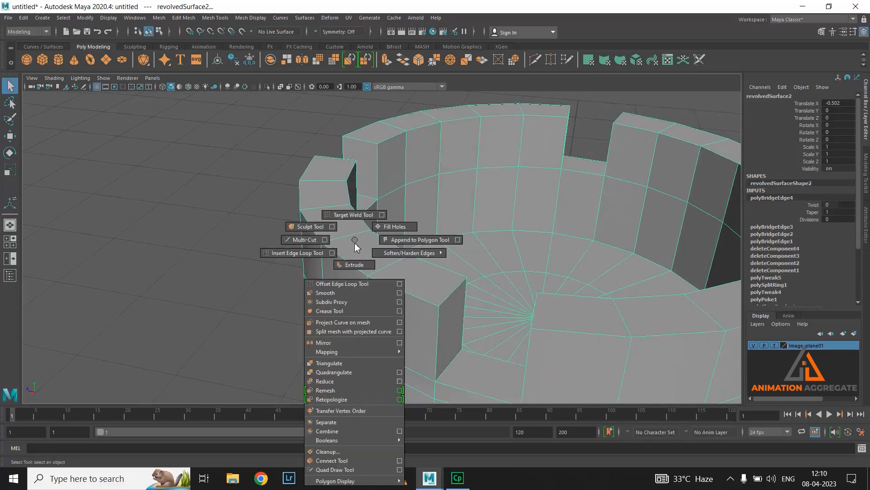
pyautogui.click(325, 253)
pyautogui.keyDown('alt'); pyautogui.moveTo(375, 202); pyautogui.dragTo(384, 278); pyautogui.keyUp('alt')
pyautogui.click(377, 262)
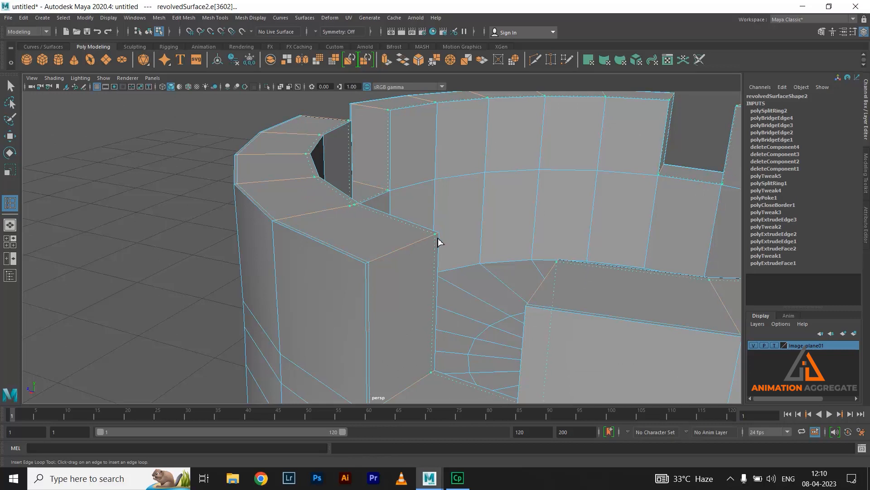
pyautogui.click(376, 301)
pyautogui.keyDown('alt'); pyautogui.moveTo(371, 293); pyautogui.dragTo(431, 233); pyautogui.keyUp('alt')
pyautogui.press('3')
pyautogui.press('1')
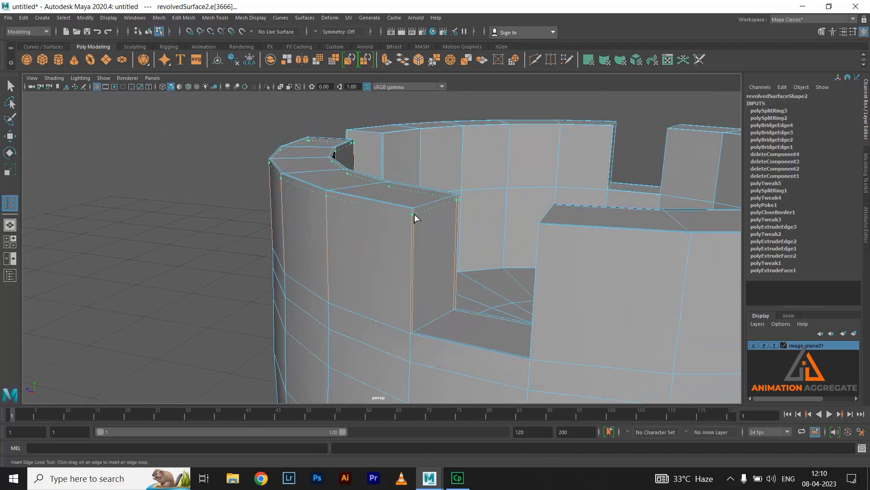
# Insert an edge loop around the first raised crown section just below its top edge.
pyautogui.moveTo(466, 222); pyautogui.dragTo(467, 222)
pyautogui.keyDown('alt'); pyautogui.moveTo(492, 245); pyautogui.dragTo(542, 229); pyautogui.keyUp('alt')
pyautogui.keyDown('alt'); pyautogui.moveTo(588, 196); pyautogui.dragTo(408, 239, button='middle'); pyautogui.keyUp('alt')
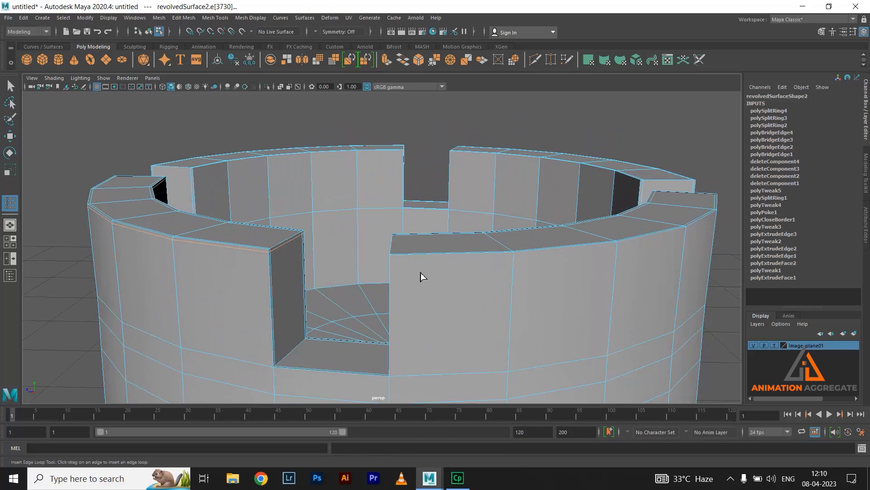
# Insert matching edge loops just below the top edge of the other three raised crown sections.
pyautogui.keyDown('alt'); pyautogui.moveTo(421, 273); pyautogui.dragTo(442, 269); pyautogui.keyUp('alt')
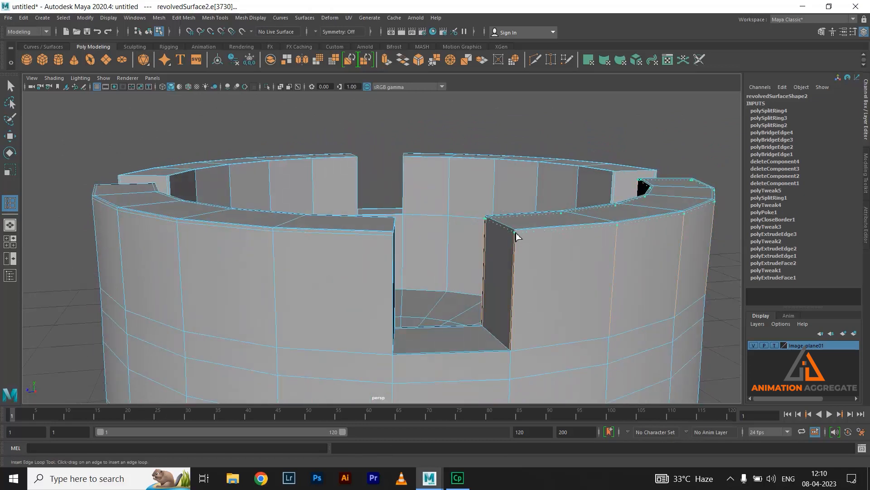
pyautogui.click(534, 244)
pyautogui.keyDown('alt'); pyautogui.moveTo(534, 243); pyautogui.dragTo(488, 229); pyautogui.keyUp('alt')
pyautogui.keyDown('alt'); pyautogui.moveTo(488, 229); pyautogui.dragTo(534, 295, button='right'); pyautogui.keyUp('alt')
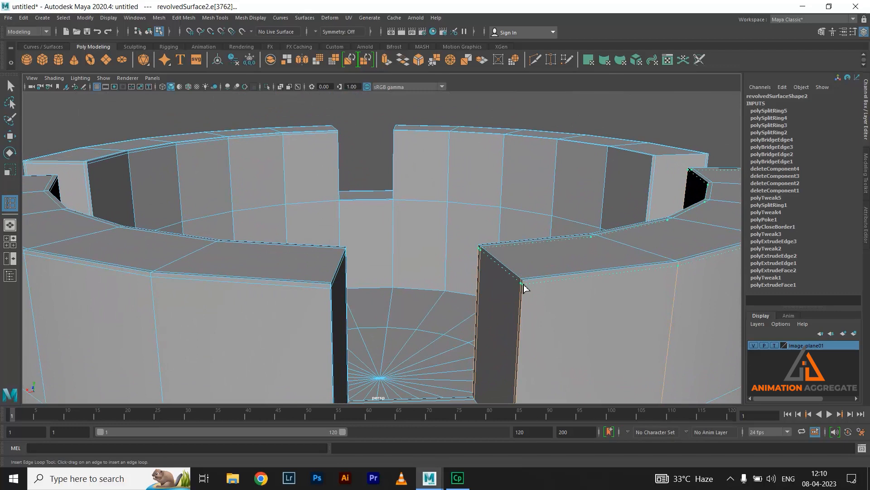
pyautogui.click(563, 274)
pyautogui.keyDown('alt'); pyautogui.moveTo(563, 273); pyautogui.dragTo(550, 230); pyautogui.keyUp('alt')
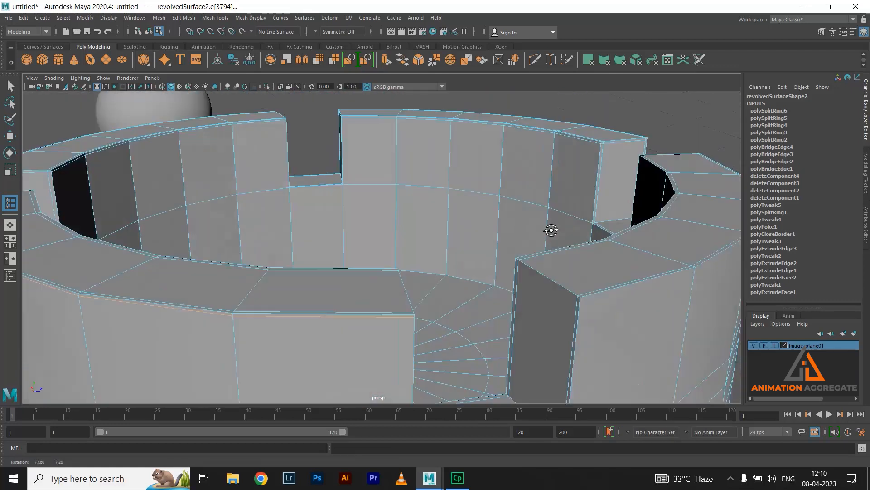
pyautogui.keyDown('alt'); pyautogui.moveTo(550, 230); pyautogui.dragTo(559, 225, button='right'); pyautogui.keyUp('alt')
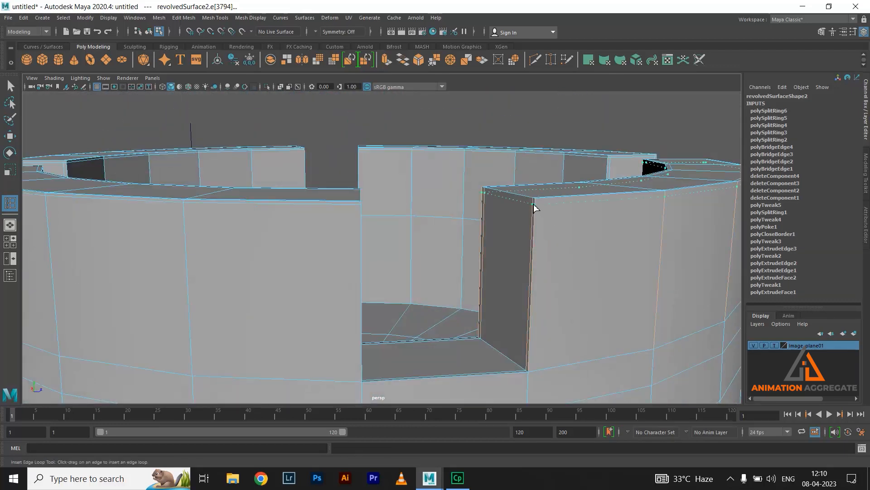
pyautogui.click(620, 217)
# Try a vertical edge loop beside a notch, check it in smooth preview, and undo the loop.
pyautogui.keyDown('alt'); pyautogui.moveTo(620, 217); pyautogui.dragTo(583, 282); pyautogui.keyUp('alt')
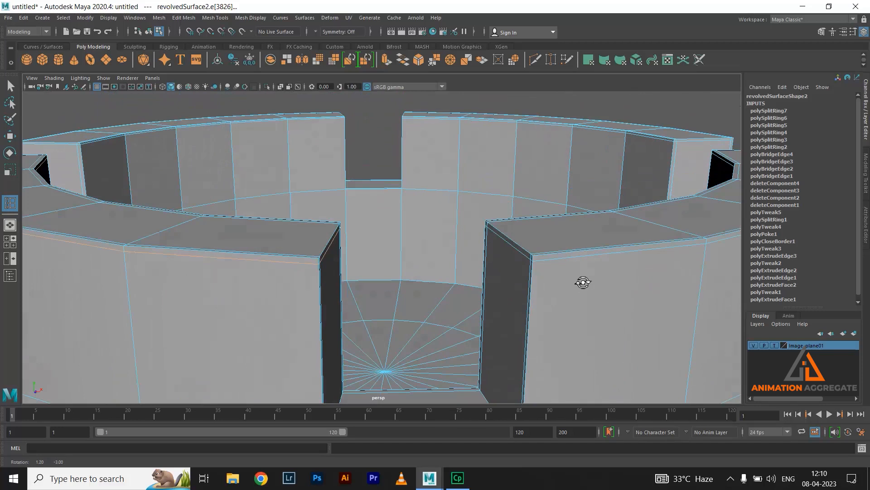
pyautogui.moveTo(546, 255); pyautogui.dragTo(540, 258)
pyautogui.keyDown('alt'); pyautogui.moveTo(583, 307); pyautogui.dragTo(576, 290); pyautogui.keyUp('alt')
pyautogui.keyDown('alt'); pyautogui.moveTo(575, 289); pyautogui.dragTo(558, 179, button='middle'); pyautogui.keyUp('alt')
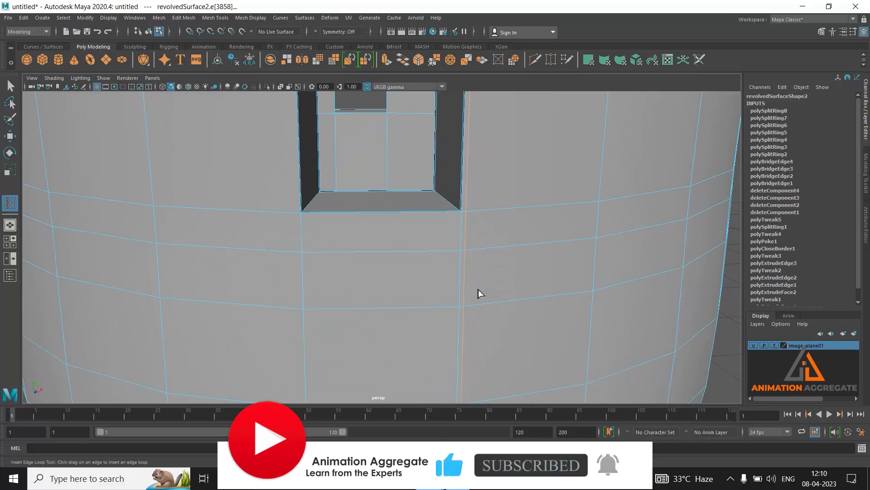
pyautogui.scroll(-5, 480, 293)
pyautogui.hotkey('ctrl', 'z')
pyautogui.hotkey('shift', 'z')
pyautogui.press('3')
pyautogui.keyDown('alt'); pyautogui.moveTo(524, 278); pyautogui.dragTo(626, 145); pyautogui.keyUp('alt')
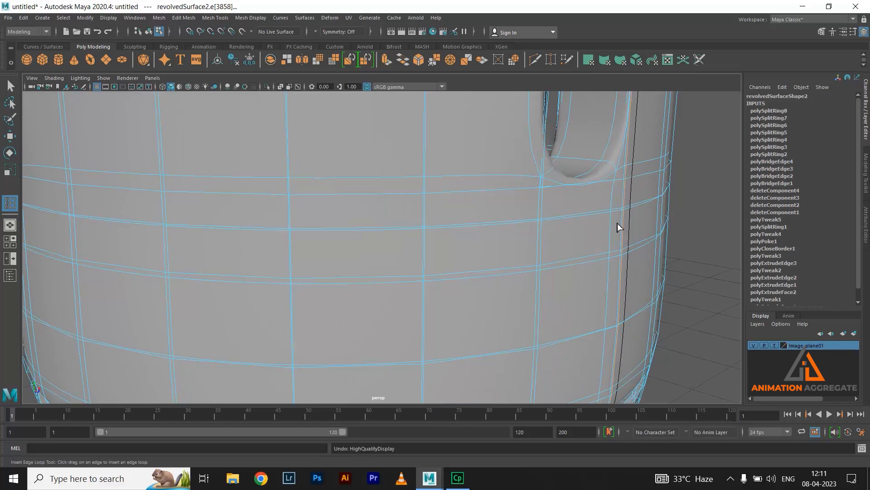
pyautogui.hotkey('ctrl', 'z')
# Leave edge editing, clear the selection, and inspect the whole smoothed rook beside the pawn.
pyautogui.keyDown('alt'); pyautogui.moveTo(679, 260); pyautogui.dragTo(628, 249, button='right'); pyautogui.keyUp('alt')
pyautogui.press('w')
pyautogui.click(607, 169)
pyautogui.moveTo(602, 170); pyautogui.dragTo(634, 168, button='right')
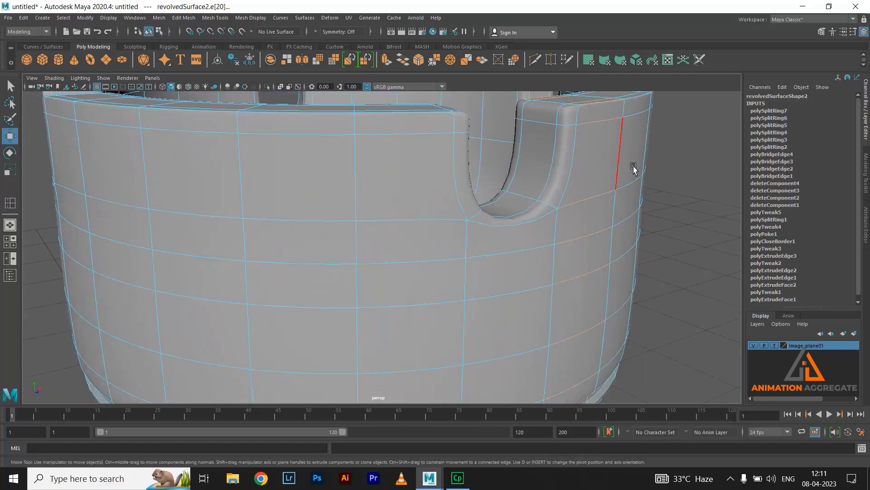
pyautogui.click(694, 196)
pyautogui.keyDown('alt'); pyautogui.moveTo(617, 307); pyautogui.dragTo(406, 216, button='right'); pyautogui.keyUp('alt')
pyautogui.keyDown('alt'); pyautogui.moveTo(406, 216); pyautogui.dragTo(390, 208); pyautogui.keyUp('alt')
pyautogui.click(421, 288)
pyautogui.keyDown('alt'); pyautogui.moveTo(421, 288); pyautogui.dragTo(497, 233); pyautogui.keyUp('alt')
pyautogui.click(497, 233)
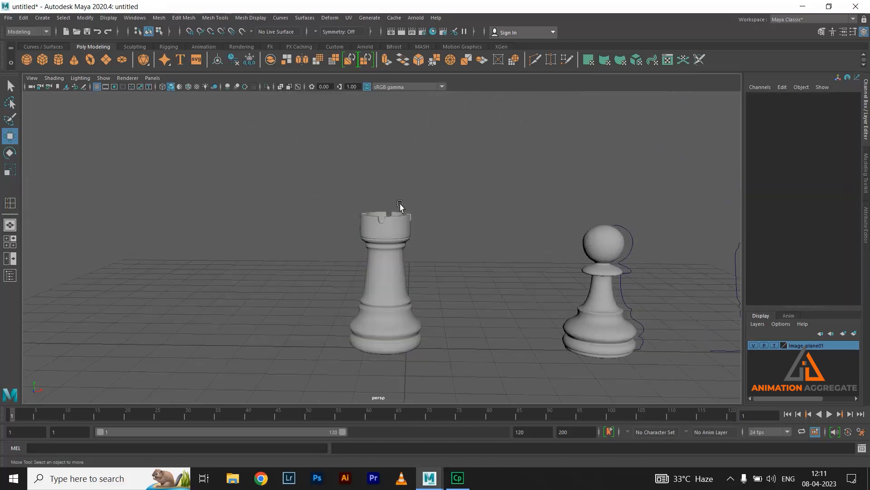
# Move the rook along X to 8.502, to the far side of the pawn, and delete all construction history.
pyautogui.click(385, 229)
pyautogui.keyDown('alt'); pyautogui.moveTo(382, 288); pyautogui.dragTo(405, 304); pyautogui.keyUp('alt')
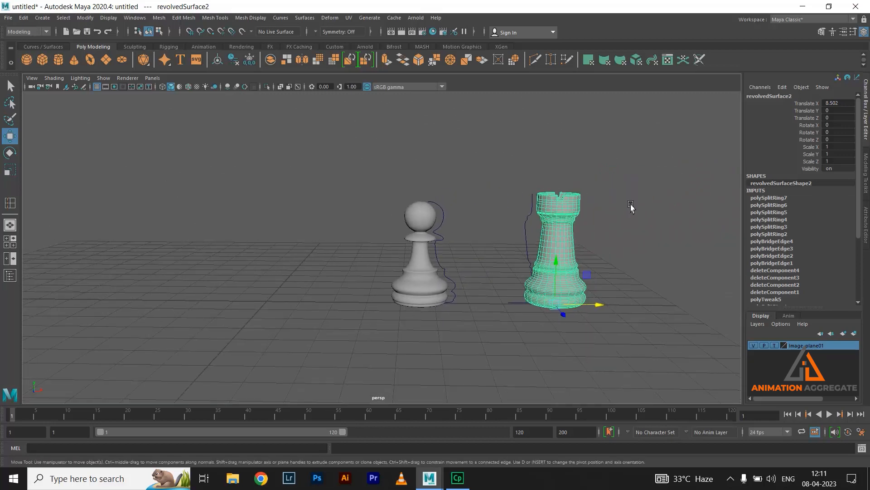
pyautogui.click(24, 17)
pyautogui.moveTo(131, 134)
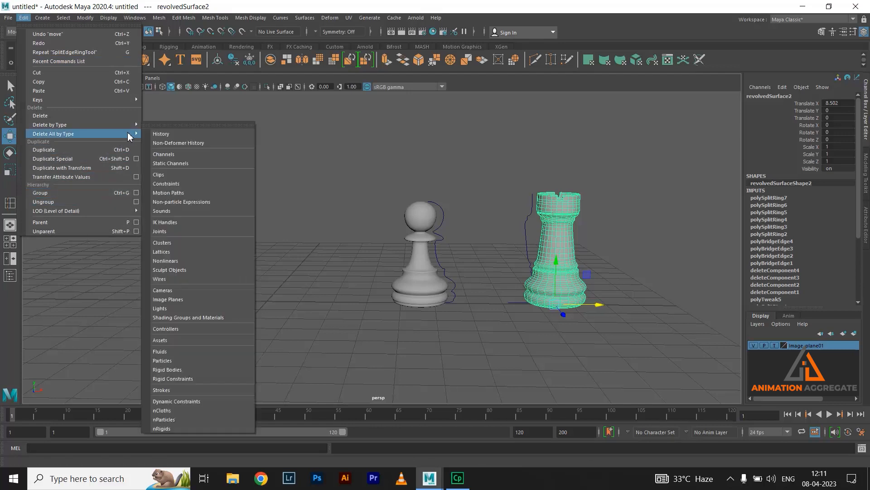
pyautogui.click(159, 133)
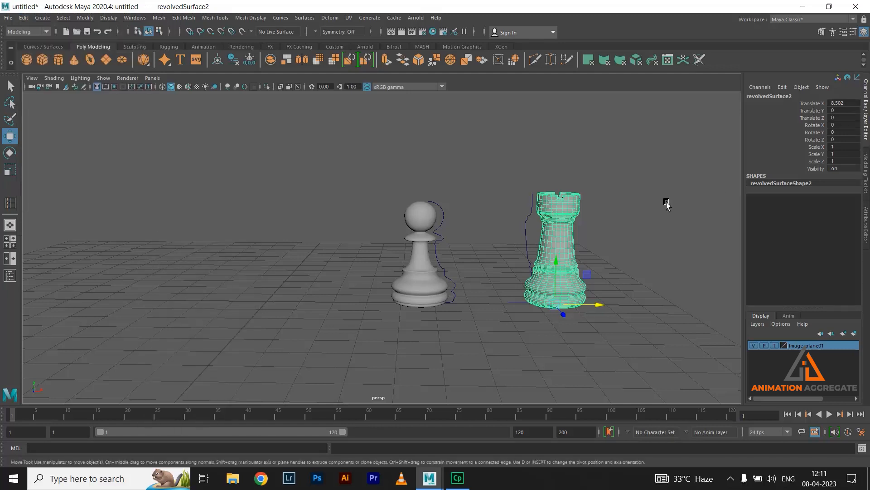
# In the front view, unlock the Image_plane01 layer and move the reference image along X to 2.84, centring the queen on the vertical axis.
pyautogui.press('space')
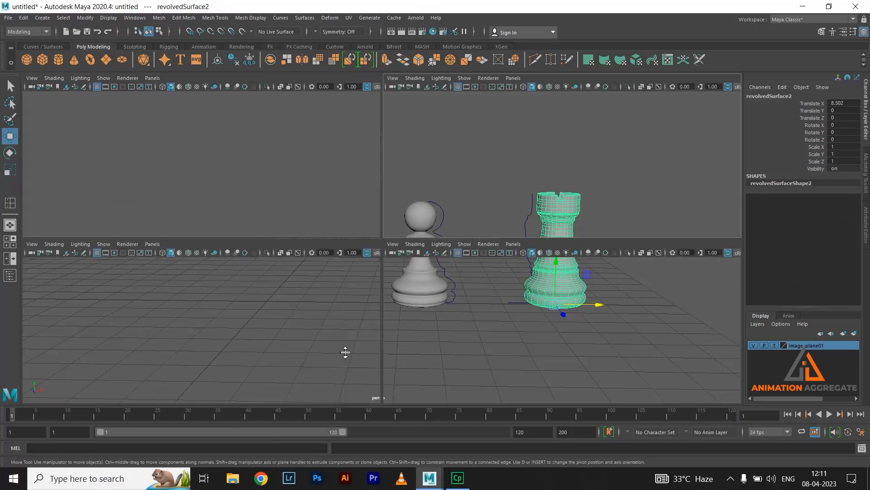
pyautogui.press('space')
pyautogui.scroll(-3, 299, 258)
pyautogui.scroll(-2, 299, 259)
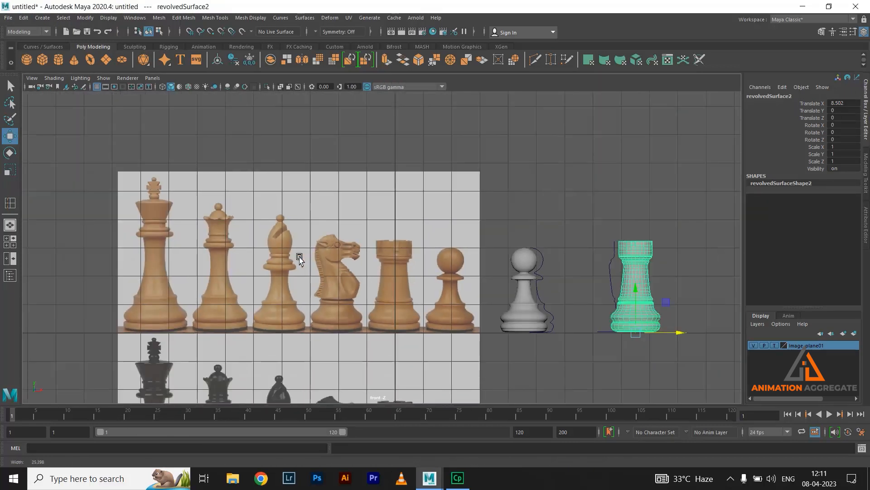
pyautogui.scroll(1, 299, 258)
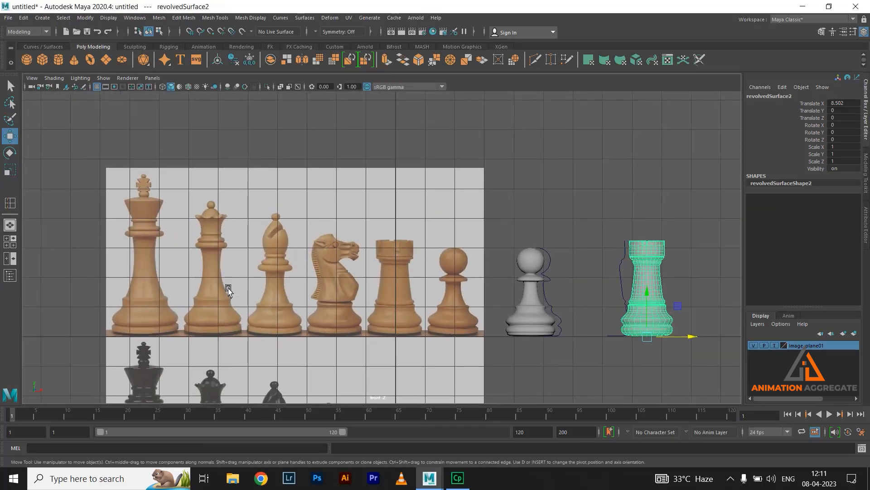
pyautogui.moveTo(498, 142); pyautogui.dragTo(462, 186)
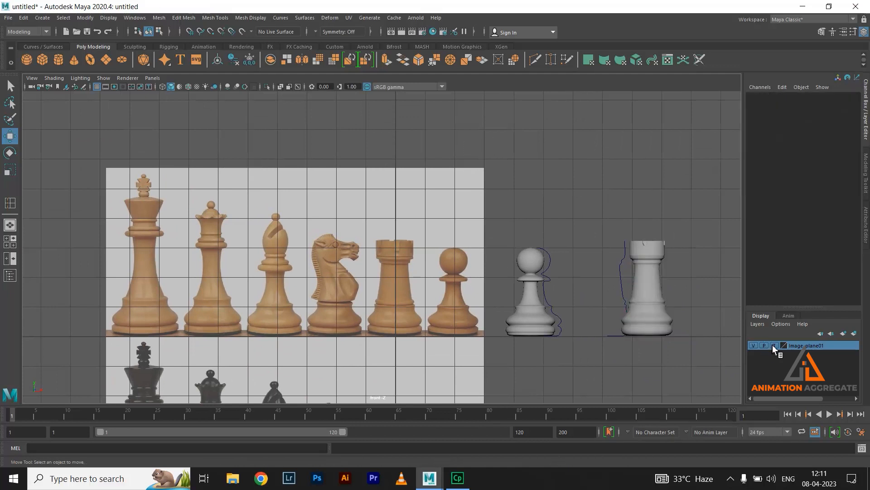
pyautogui.click(467, 189)
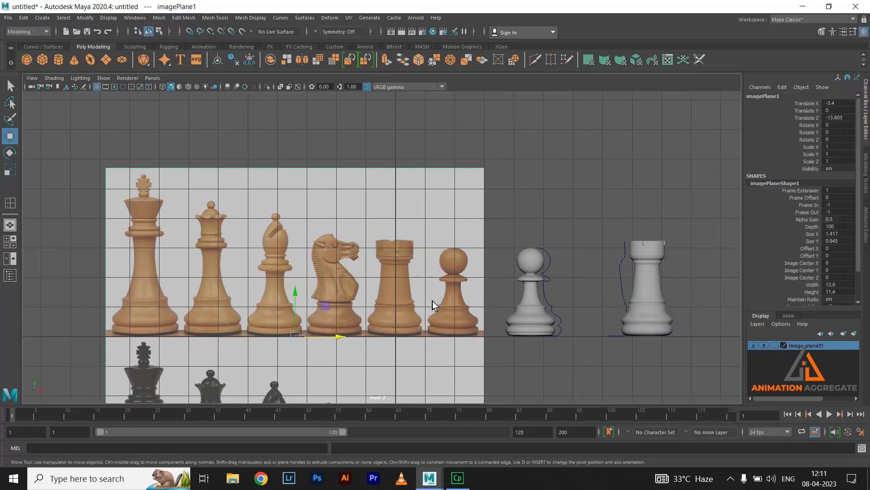
pyautogui.moveTo(348, 335); pyautogui.dragTo(527, 311)
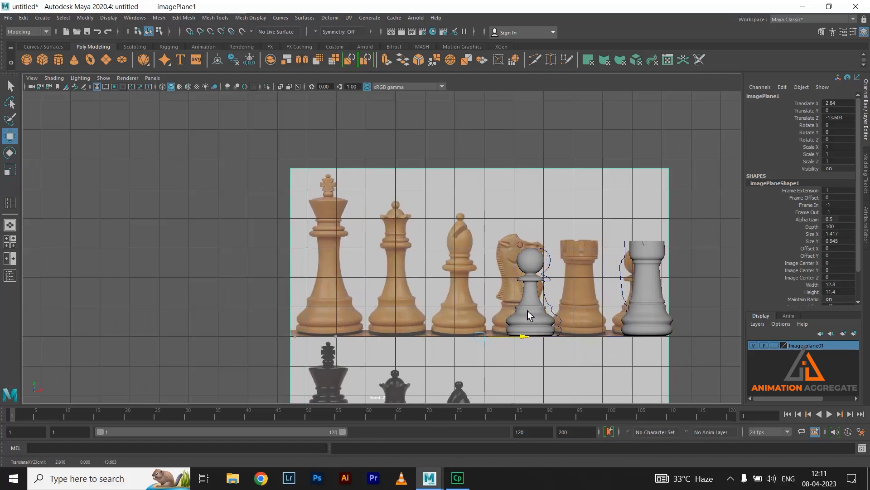
# Start an EP curve on the centre line beneath the queen and trace the bottom disc's outline up to the first groove.
pyautogui.scroll(3, 562, 325)
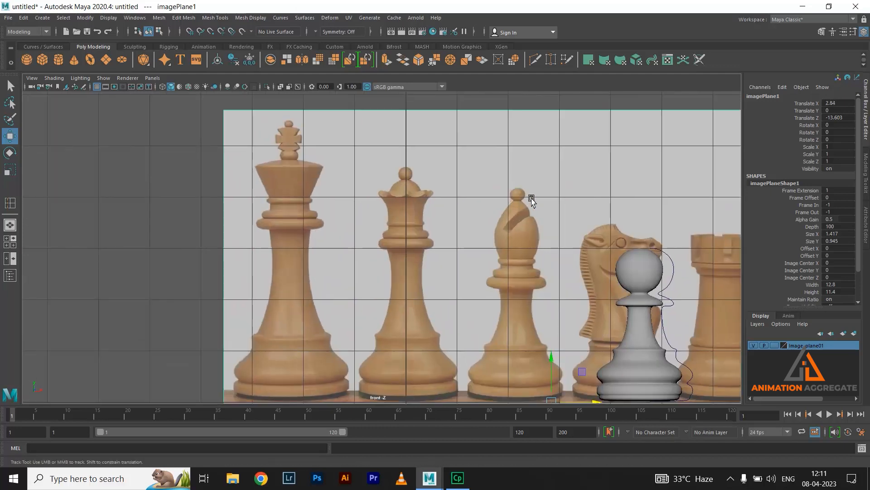
pyautogui.scroll(1, 435, 243)
pyautogui.scroll(3, 562, 317)
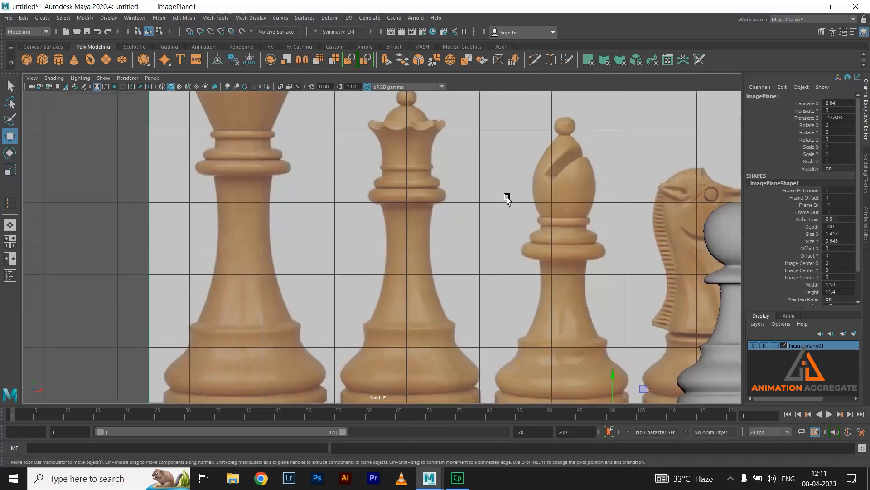
pyautogui.click(42, 17)
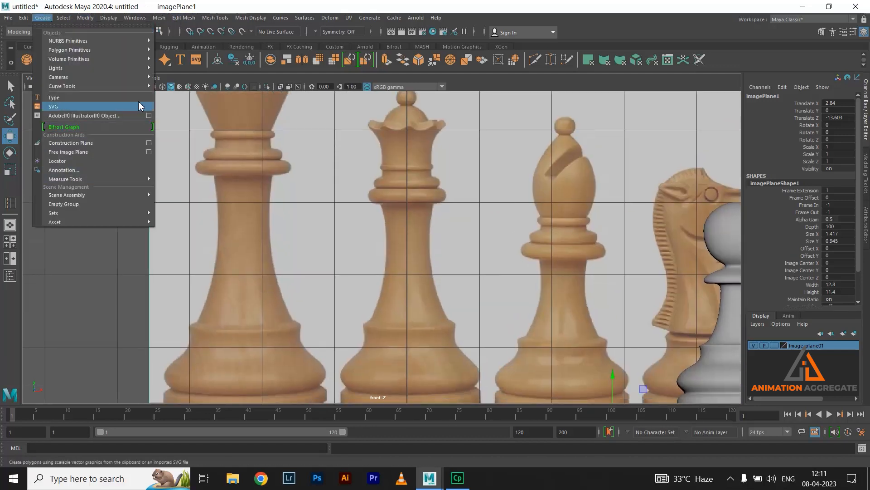
pyautogui.moveTo(90, 86)
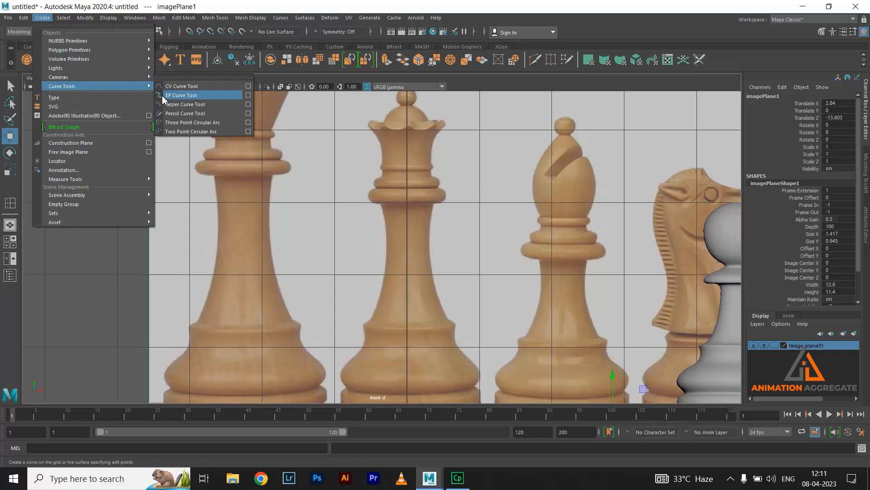
pyautogui.click(193, 95)
pyautogui.keyDown('alt'); pyautogui.moveTo(391, 263); pyautogui.dragTo(382, 191, button='middle'); pyautogui.keyUp('alt')
pyautogui.keyDown('alt'); pyautogui.moveTo(383, 191); pyautogui.dragTo(508, 235, button='right'); pyautogui.keyUp('alt')
pyautogui.keyDown('alt'); pyautogui.moveTo(508, 236); pyautogui.dragTo(484, 155, button='middle'); pyautogui.keyUp('alt')
pyautogui.keyDown('alt'); pyautogui.moveTo(358, 253); pyautogui.dragTo(371, 280, button='right'); pyautogui.keyUp('alt')
pyautogui.keyDown('alt'); pyautogui.moveTo(401, 262); pyautogui.dragTo(385, 233, button='middle'); pyautogui.keyUp('alt')
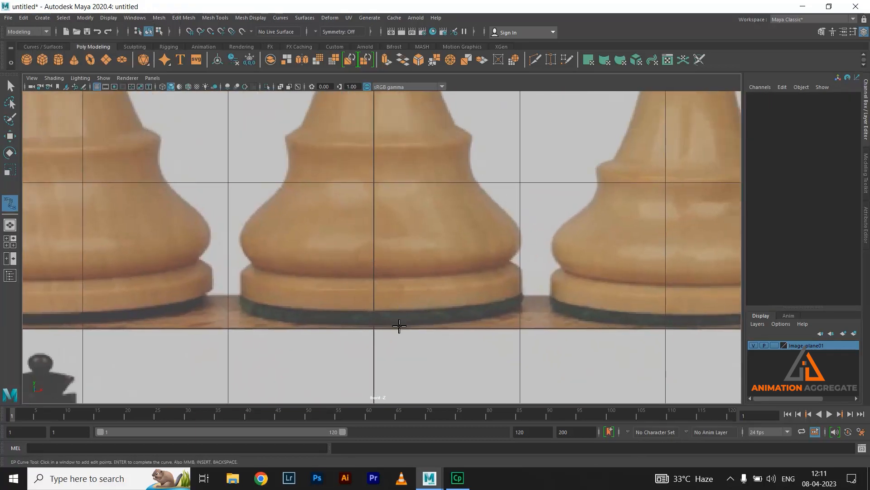
pyautogui.click(374, 326)
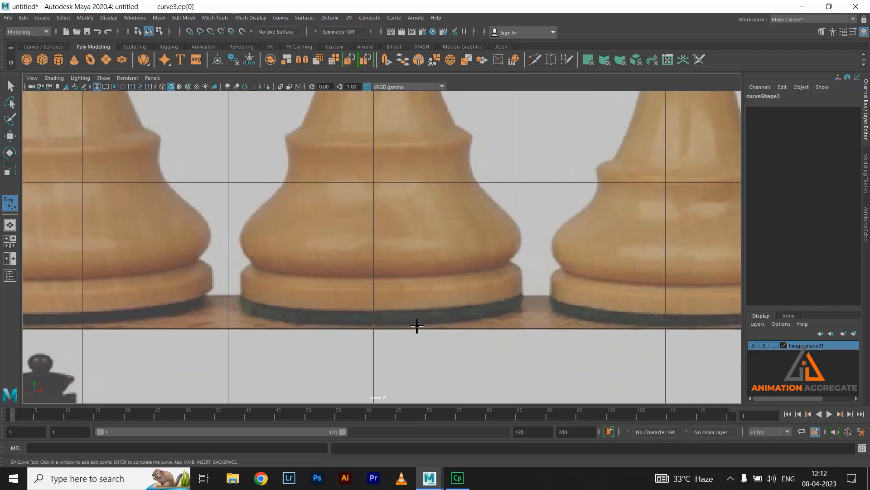
pyautogui.click(474, 318)
pyautogui.click(516, 307)
pyautogui.click(523, 273)
pyautogui.click(509, 260)
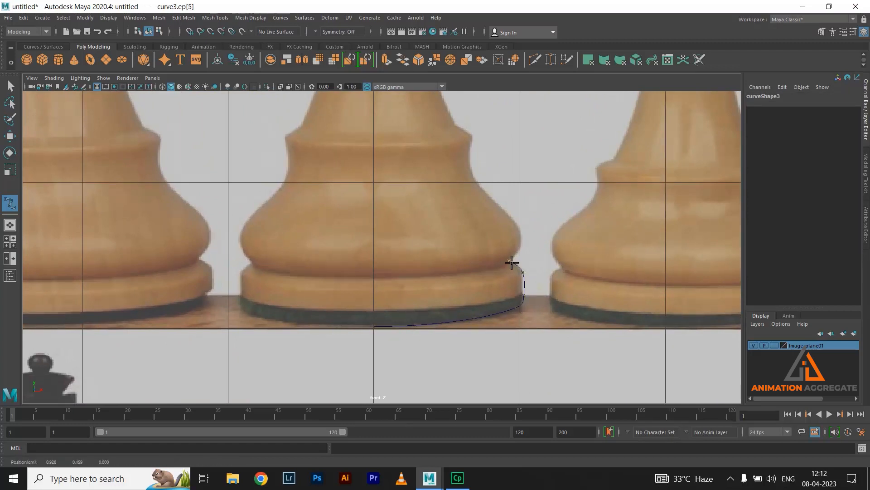
# Continue the profile curve around the queen's rounded base bulge and up to the ledge at the stem's foot.
pyautogui.click(515, 223)
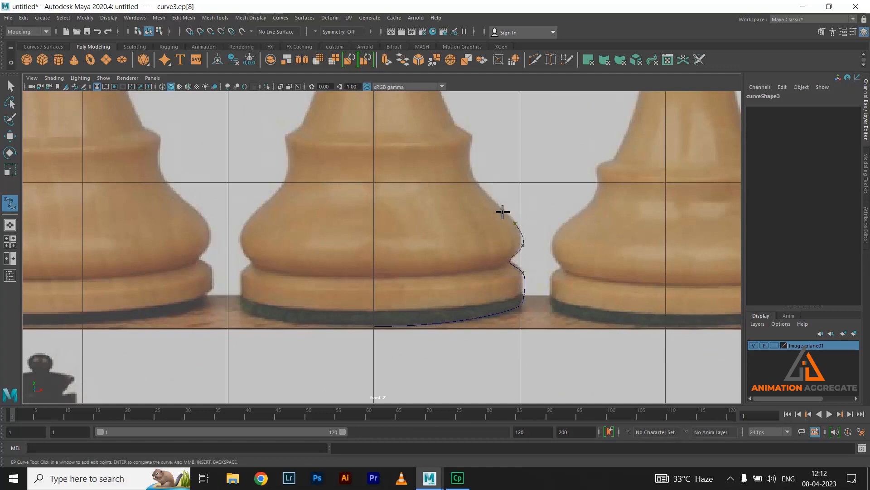
pyautogui.click(490, 195)
pyautogui.keyDown('alt'); pyautogui.moveTo(521, 195); pyautogui.dragTo(508, 303, button='middle'); pyautogui.keyUp('alt')
pyautogui.click(471, 160)
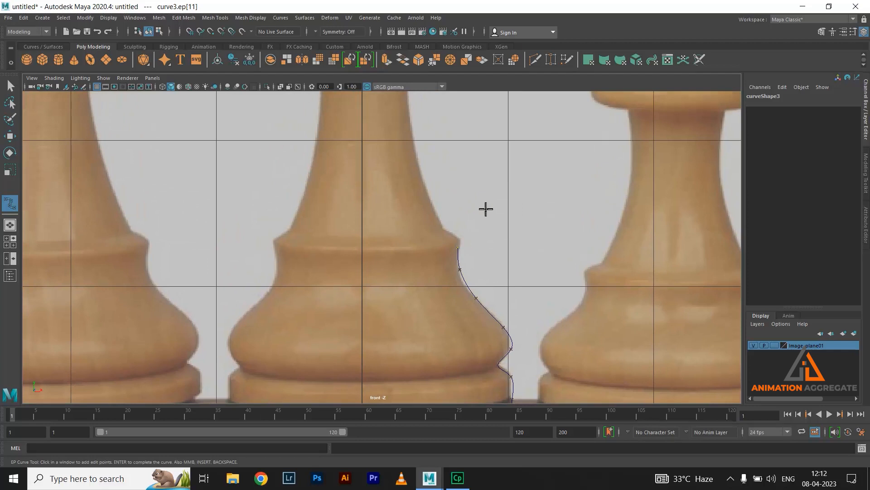
pyautogui.scroll(3, 580, 335)
pyautogui.click(480, 224)
# Extend the profile curve along the tapering stem to the underside of the queen's wide collar.
pyautogui.keyDown('alt'); pyautogui.moveTo(446, 149); pyautogui.dragTo(419, 274, button='middle'); pyautogui.keyUp('alt')
pyautogui.click(416, 252)
pyautogui.click(399, 173)
pyautogui.keyDown('alt'); pyautogui.moveTo(439, 175); pyautogui.dragTo(443, 430, button='middle'); pyautogui.keyUp('alt')
pyautogui.click(398, 271)
pyautogui.click(408, 222)
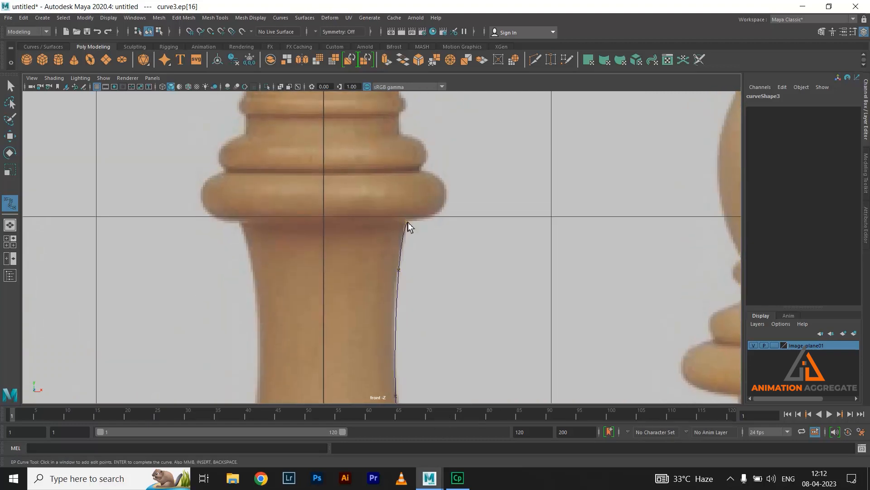
# Trace the outlines of the two stacked collar rings above the queen's stem.
pyautogui.click(439, 213)
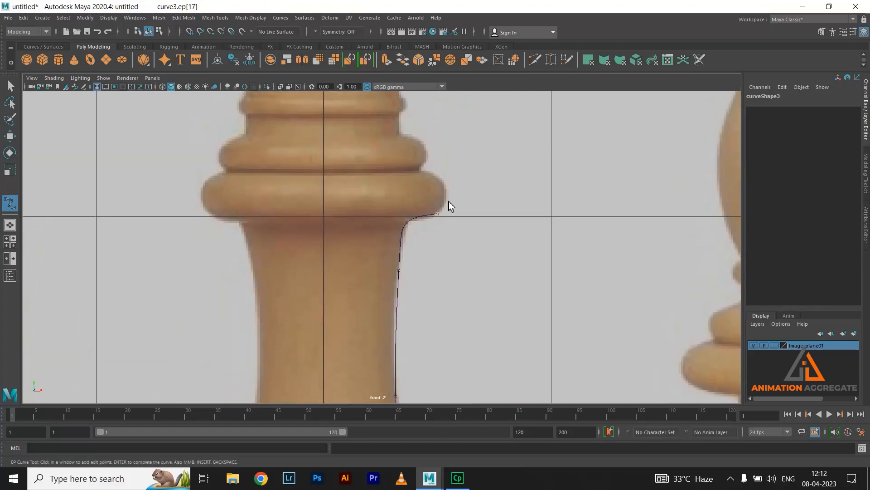
pyautogui.click(433, 174)
pyautogui.click(422, 173)
pyautogui.click(402, 136)
pyautogui.keyDown('alt'); pyautogui.moveTo(450, 185); pyautogui.dragTo(455, 315, button='middle'); pyautogui.keyUp('alt')
pyautogui.scroll(1, 408, 203)
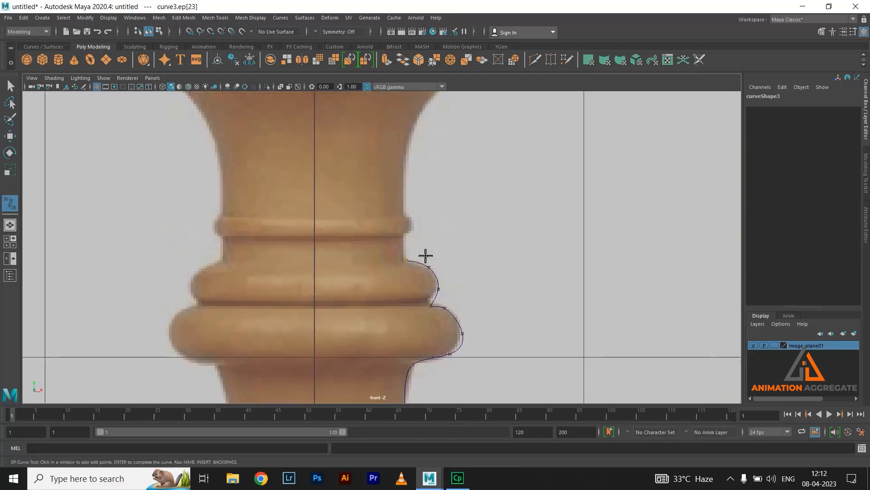
# Trace the thin ring above the collar and the flared crown wall out to its rim.
pyautogui.click(402, 236)
pyautogui.keyDown('alt'); pyautogui.moveTo(409, 219); pyautogui.dragTo(435, 315, button='middle'); pyautogui.keyUp('alt')
pyautogui.scroll(1, 390, 245)
pyautogui.click(388, 244)
pyautogui.hotkey('ctrl', 'z')
pyautogui.click(376, 261)
pyautogui.click(406, 212)
pyautogui.click(427, 193)
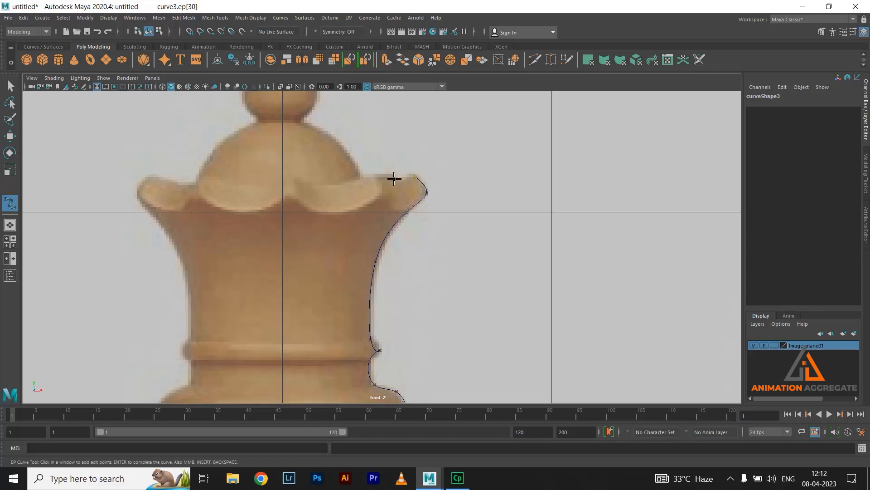
# Carry the profile curve from the crown rim down into an inner dip and up over the dome to the ball's foot.
pyautogui.click(370, 217)
pyautogui.hotkey('ctrl', 'z')
pyautogui.click(359, 225)
pyautogui.click(362, 200)
pyautogui.click(359, 165)
pyautogui.click(340, 145)
pyautogui.click(302, 121)
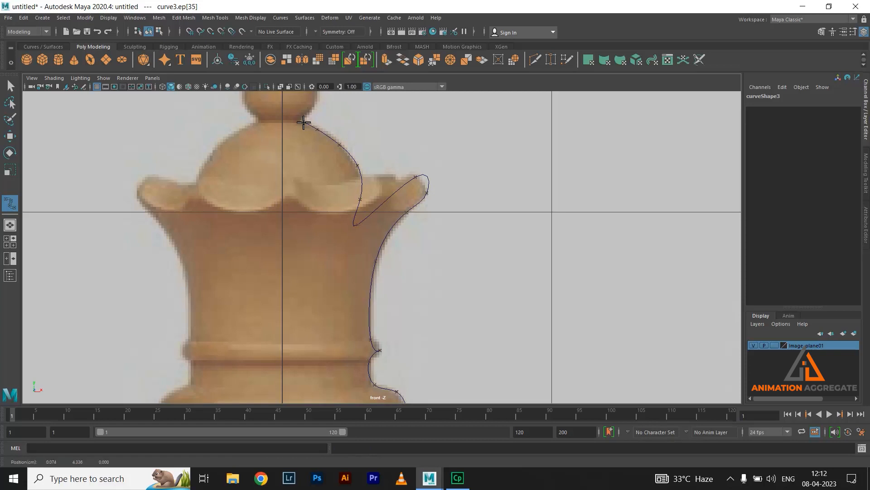
# Trace the ball finial to the centre line at its top and finish the queen's profile curve.
pyautogui.keyDown('alt'); pyautogui.moveTo(388, 149); pyautogui.dragTo(412, 235, button='middle'); pyautogui.keyUp('alt')
pyautogui.click(330, 179)
pyautogui.click(336, 153)
pyautogui.click(302, 126)
pyautogui.press('w')
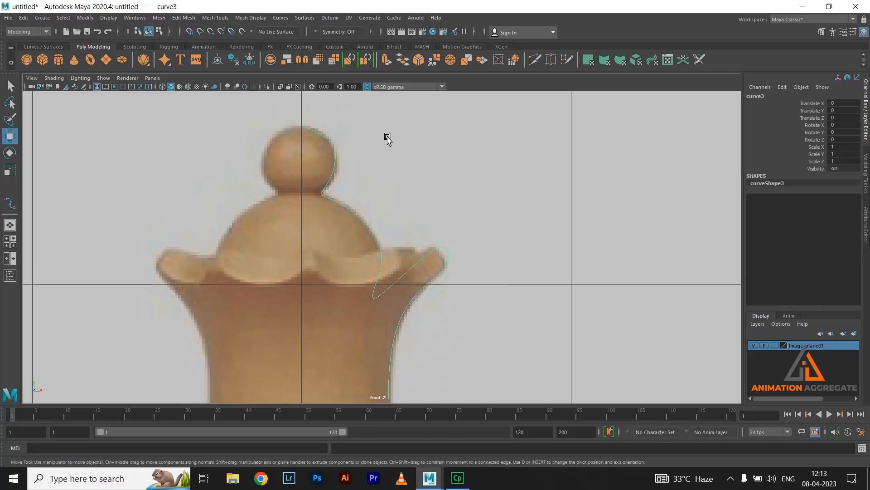
# Show the curve's control vertices and adjust those around the ball finial and its narrow neck to fit the reference.
pyautogui.rightClick(328, 153)
pyautogui.moveTo(329, 139); pyautogui.dragTo(303, 141, button='right')
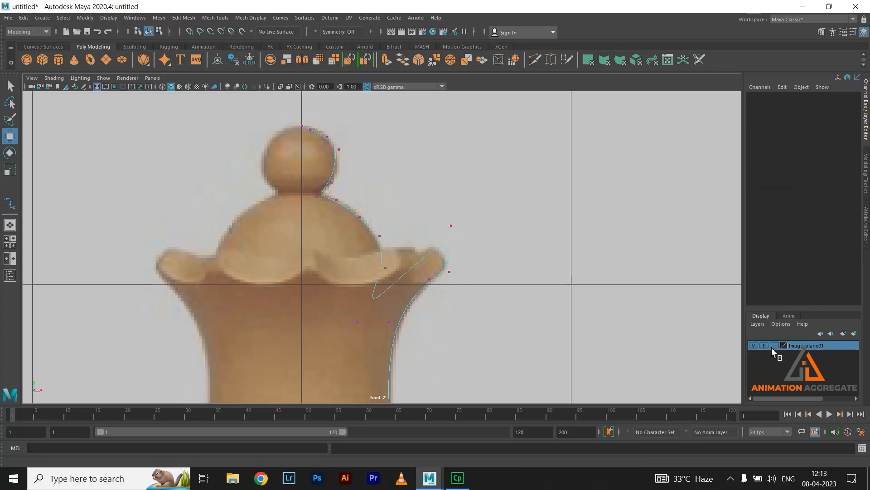
pyautogui.scroll(8, 515, 380)
pyautogui.moveTo(288, 148)
pyautogui.mouseDown()
pyautogui.moveTo(304, 178)
pyautogui.moveTo(296, 151)
pyautogui.moveTo(317, 182)
pyautogui.moveTo(314, 193)
pyautogui.moveTo(331, 169)
pyautogui.moveTo(297, 147)
pyautogui.mouseUp()
pyautogui.moveTo(257, 132); pyautogui.dragTo(293, 176)
pyautogui.moveTo(343, 195); pyautogui.dragTo(350, 216)
pyautogui.moveTo(326, 252); pyautogui.dragTo(302, 281)
pyautogui.scroll(3, 313, 268)
pyautogui.moveTo(269, 252)
pyautogui.mouseDown()
pyautogui.moveTo(303, 272)
pyautogui.moveTo(280, 258)
pyautogui.mouseUp()
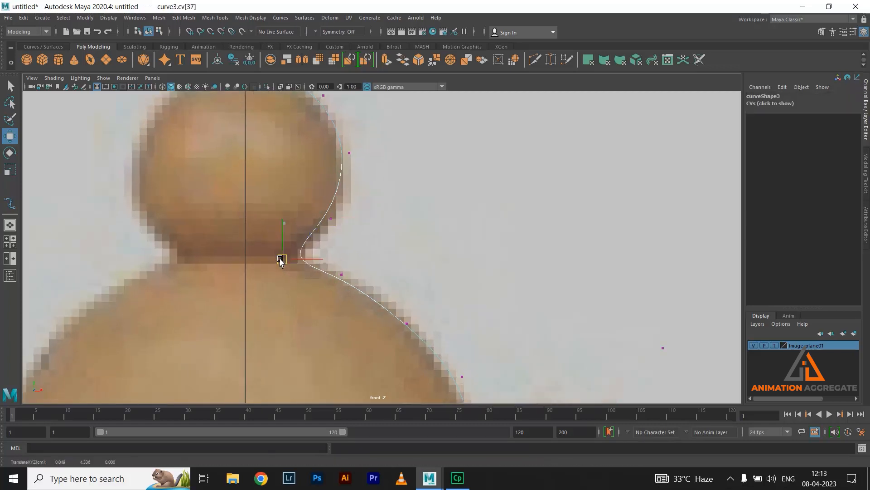
# Reposition the control vertices along the dome so the curve follows its outline down to the crown.
pyautogui.click(342, 275)
pyautogui.keyDown('alt'); pyautogui.moveTo(440, 281); pyautogui.dragTo(417, 237, button='middle'); pyautogui.keyUp('alt')
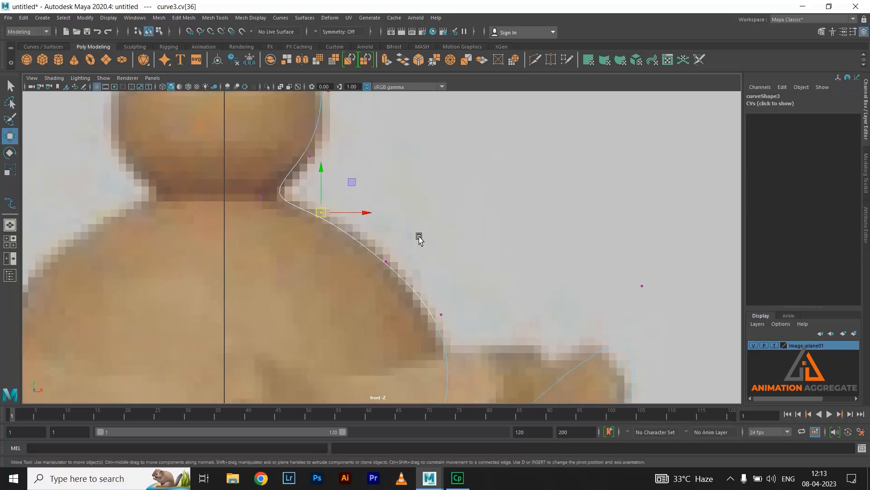
pyautogui.click(387, 261)
pyautogui.moveTo(383, 257); pyautogui.dragTo(375, 240)
pyautogui.moveTo(426, 297); pyautogui.dragTo(457, 330)
pyautogui.moveTo(444, 316); pyautogui.dragTo(443, 326)
pyautogui.keyDown('alt'); pyautogui.moveTo(473, 273); pyautogui.dragTo(465, 168, button='middle'); pyautogui.keyUp('alt')
pyautogui.moveTo(430, 283); pyautogui.dragTo(460, 316)
pyautogui.moveTo(453, 305); pyautogui.dragTo(452, 305)
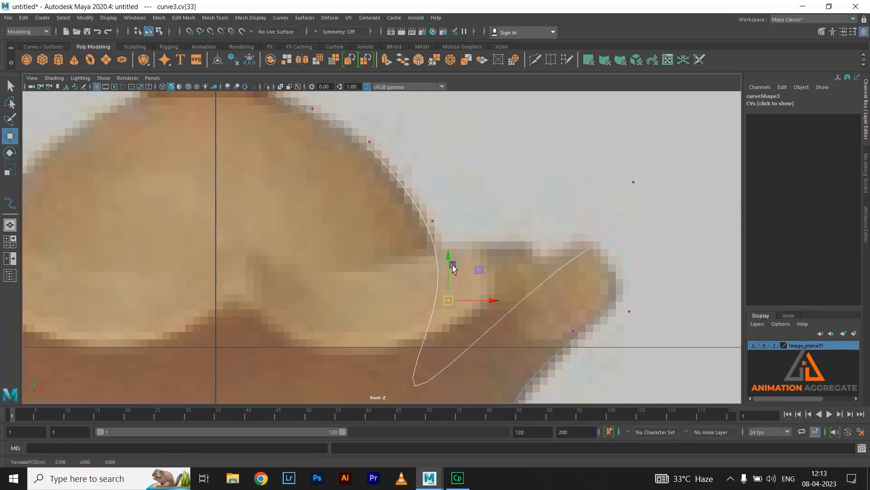
# Adjust the control vertices of the crown's inner dip and flared rim to match the reference rim.
pyautogui.keyDown('alt'); pyautogui.moveTo(452, 266); pyautogui.dragTo(442, 197, button='middle'); pyautogui.keyUp('alt')
pyautogui.moveTo(359, 398); pyautogui.dragTo(363, 354)
pyautogui.scroll(-5, 492, 222)
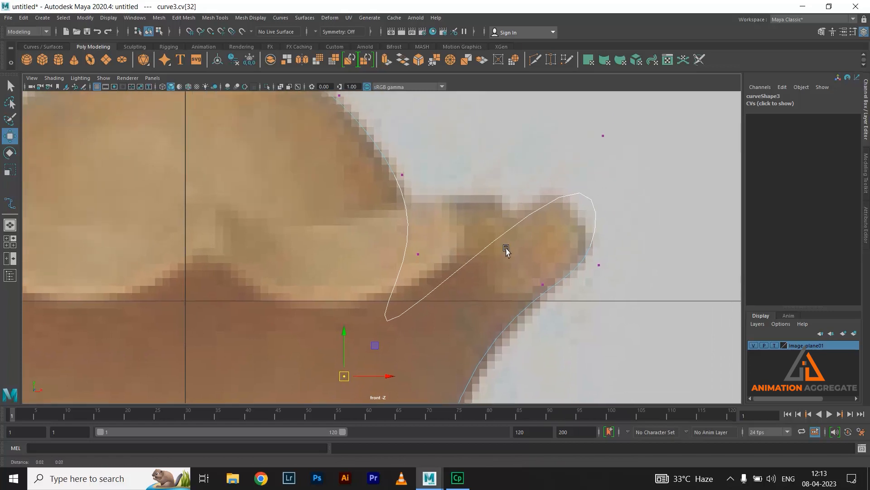
pyautogui.scroll(2, 544, 214)
pyautogui.moveTo(479, 213); pyautogui.dragTo(466, 199)
pyautogui.moveTo(470, 203); pyautogui.dragTo(454, 209)
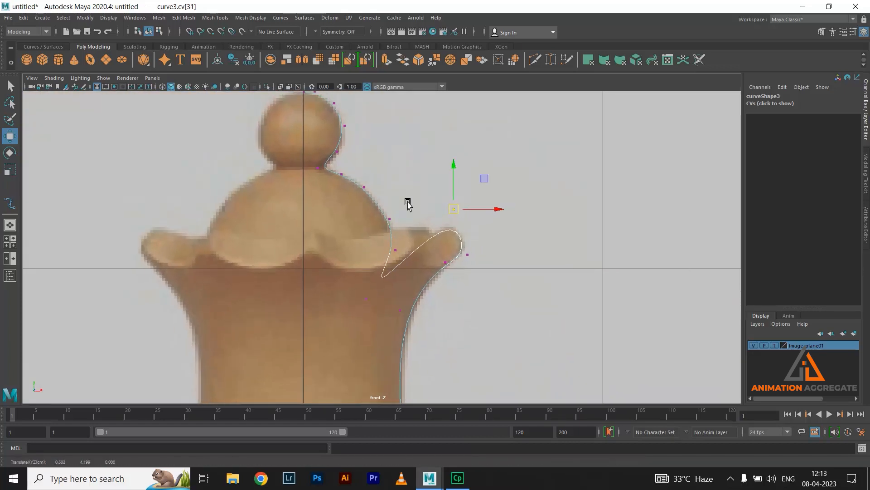
pyautogui.scroll(3, 408, 204)
pyautogui.click(521, 261)
pyautogui.moveTo(522, 261); pyautogui.dragTo(519, 255)
# Try moving the control vertices at the thin ring below the crown, and undo the attempts.
pyautogui.keyDown('alt'); pyautogui.moveTo(458, 358); pyautogui.dragTo(455, 215, button='middle'); pyautogui.keyUp('alt')
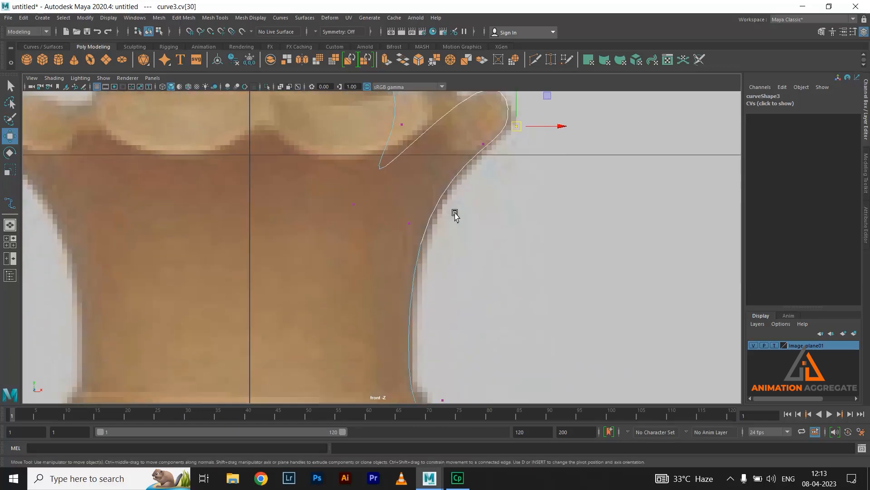
pyautogui.keyDown('alt'); pyautogui.moveTo(395, 254); pyautogui.dragTo(366, 138, button='middle'); pyautogui.keyUp('alt')
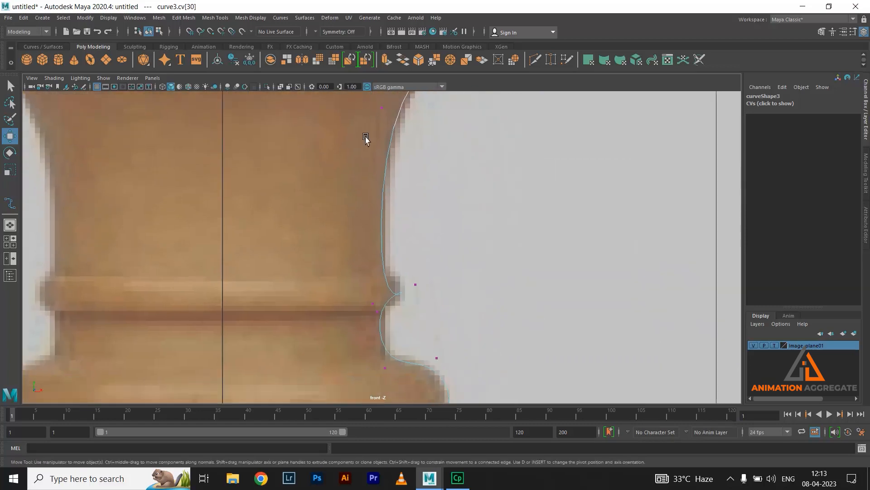
pyautogui.scroll(3, 446, 274)
pyautogui.moveTo(353, 324); pyautogui.dragTo(370, 346)
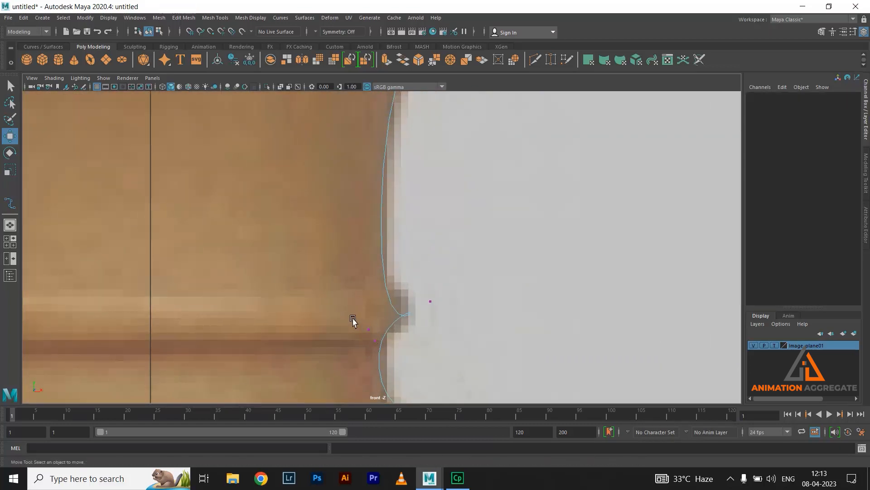
pyautogui.hotkey('ctrl', 'z')
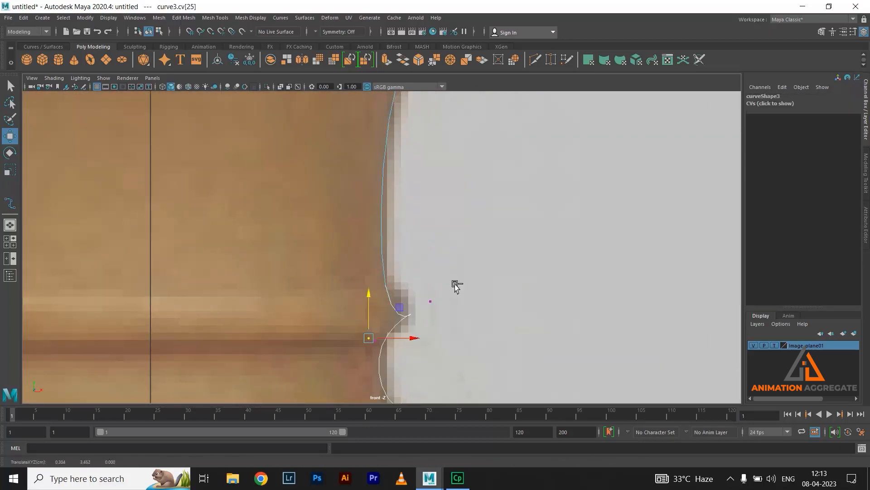
pyautogui.moveTo(428, 318); pyautogui.dragTo(420, 227)
pyautogui.click(429, 268)
pyautogui.hotkey('ctrl', 'z')
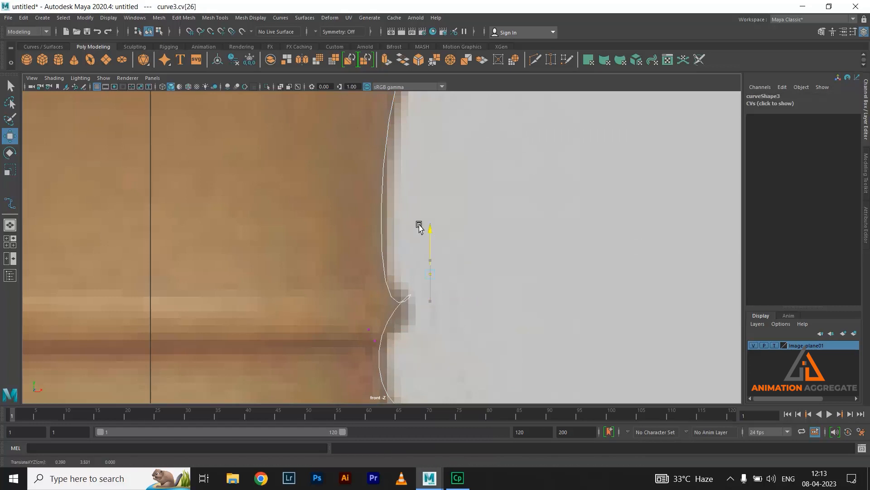
# Reposition the control vertices above, at and below the thin ring under the crown so the curve bulges around it.
pyautogui.moveTo(361, 324); pyautogui.dragTo(377, 252)
pyautogui.click(405, 361)
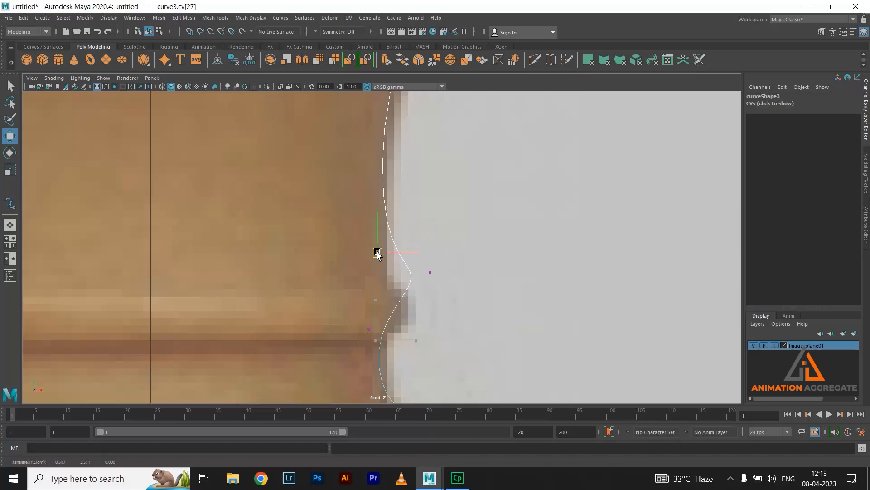
pyautogui.click(430, 272)
pyautogui.moveTo(429, 280); pyautogui.dragTo(413, 307)
pyautogui.click(369, 329)
pyautogui.moveTo(367, 287); pyautogui.dragTo(375, 310)
pyautogui.moveTo(374, 236); pyautogui.dragTo(389, 269)
pyautogui.moveTo(375, 214); pyautogui.dragTo(377, 245)
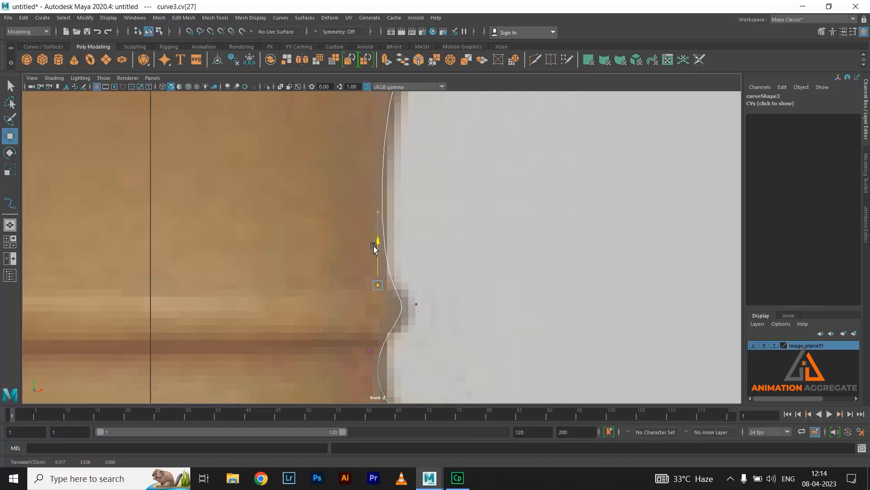
pyautogui.click(416, 304)
pyautogui.moveTo(449, 305); pyautogui.dragTo(458, 304)
pyautogui.scroll(-3, 417, 268)
pyautogui.scroll(5, 429, 278)
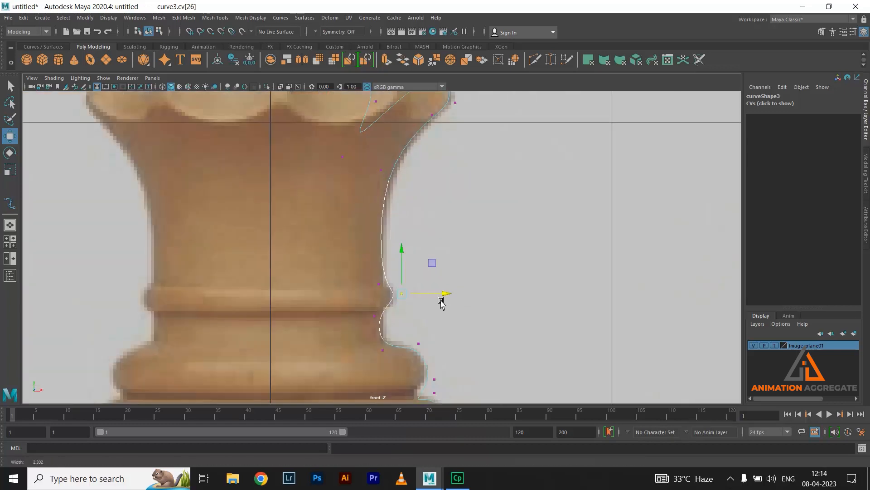
# Reposition the control vertex at the bottom of the dip below the thin ring and align the dip's two vertices in a vertical line.
pyautogui.scroll(-1, 441, 306)
pyautogui.scroll(-2, 422, 272)
pyautogui.scroll(3, 386, 290)
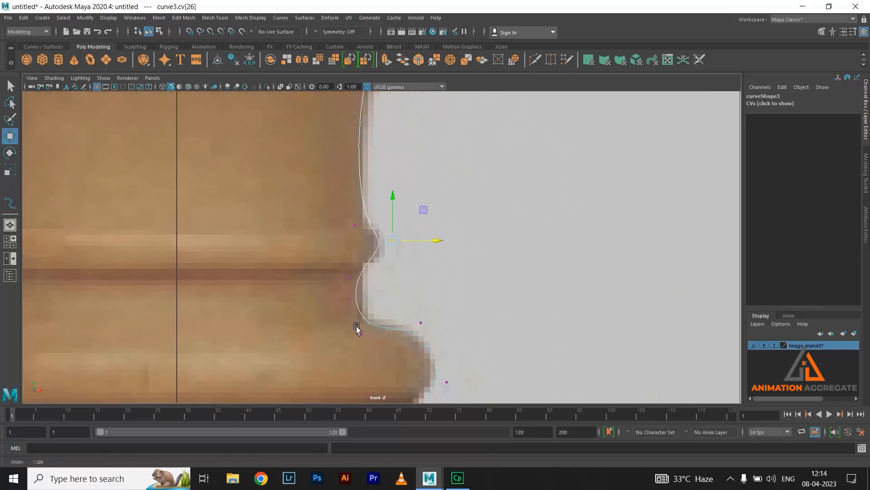
pyautogui.click(364, 335)
pyautogui.moveTo(365, 334); pyautogui.dragTo(365, 331)
pyautogui.moveTo(336, 268); pyautogui.dragTo(374, 353)
pyautogui.press('r')
pyautogui.moveTo(395, 305); pyautogui.dragTo(354, 320)
# Move the control vertices at the groove between the two collar rings and on the upper ring's edge to match the reference.
pyautogui.keyDown('alt'); pyautogui.moveTo(494, 362); pyautogui.dragTo(481, 234, button='middle'); pyautogui.keyUp('alt')
pyautogui.click(396, 332)
pyautogui.press('w')
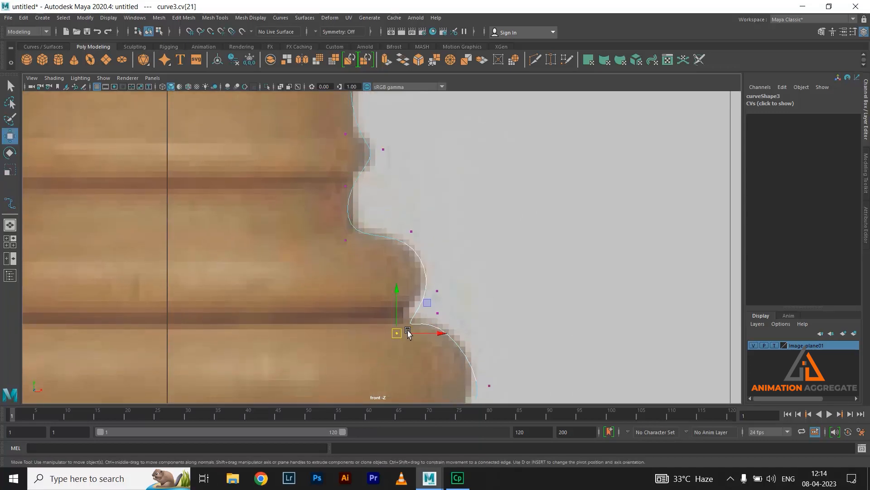
pyautogui.moveTo(393, 335); pyautogui.dragTo(391, 327)
pyautogui.click(431, 323)
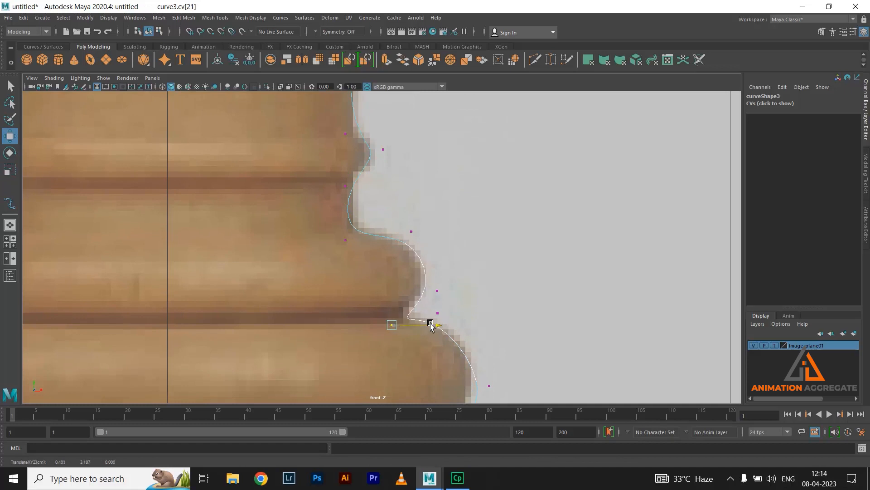
pyautogui.click(440, 291)
pyautogui.moveTo(436, 275); pyautogui.dragTo(437, 281)
# Reposition the control vertices around the larger lower collar ring so the curve follows its rounded edge and underside.
pyautogui.keyDown('alt'); pyautogui.moveTo(441, 265); pyautogui.dragTo(409, 157, button='middle'); pyautogui.keyUp('alt')
pyautogui.moveTo(465, 295); pyautogui.dragTo(447, 266)
pyautogui.moveTo(457, 277); pyautogui.dragTo(454, 275)
pyautogui.moveTo(412, 303); pyautogui.dragTo(410, 334)
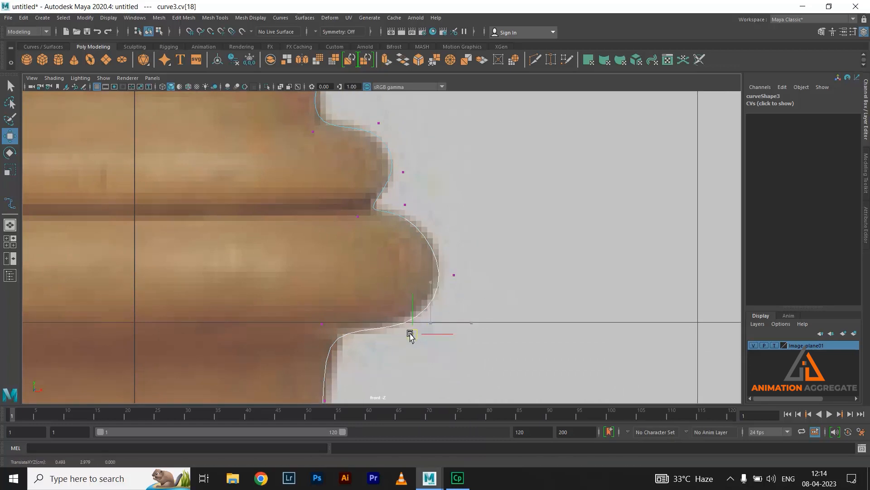
# Lower the control vertex at the top of the shaft, just under the collar, to fit the curve to the shaft's outline.
pyautogui.scroll(-6, 410, 334)
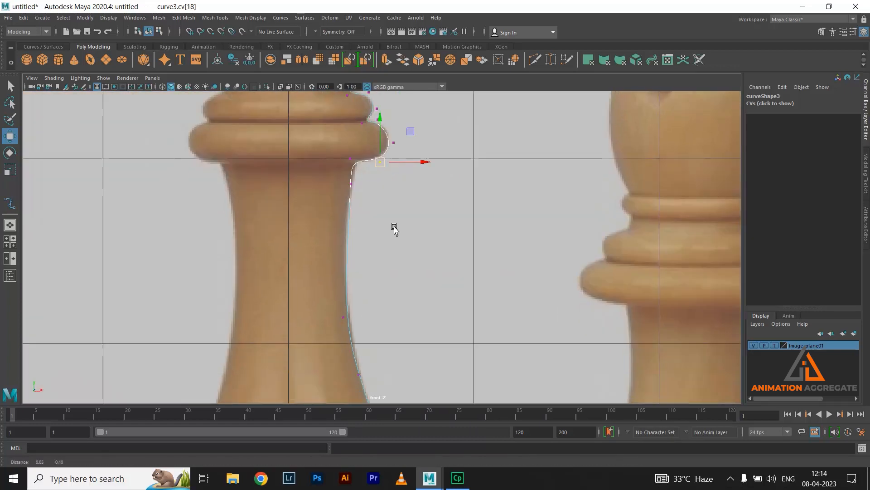
pyautogui.scroll(2, 359, 285)
pyautogui.click(349, 178)
pyautogui.moveTo(349, 181); pyautogui.dragTo(350, 206)
pyautogui.click(342, 318)
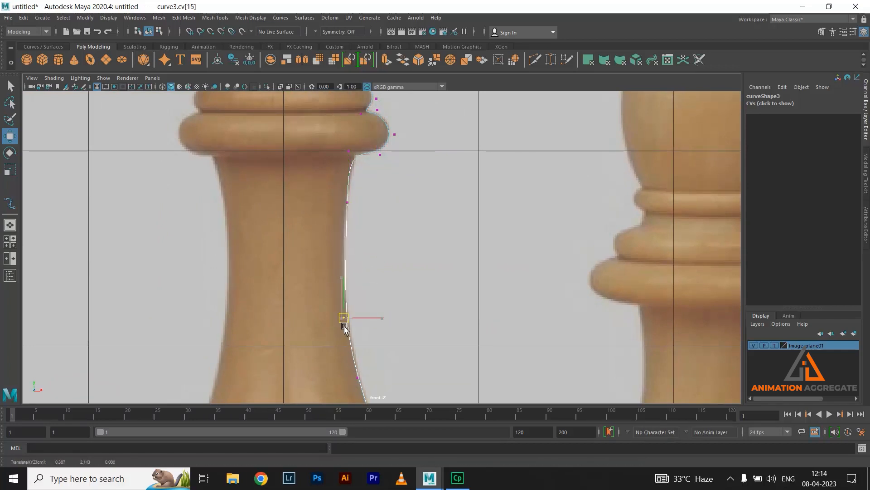
# Adjust the control vertices at the foot of the shaft and the ledge above the base to match the reference.
pyautogui.keyDown('alt'); pyautogui.moveTo(358, 356); pyautogui.dragTo(334, 194, button='middle'); pyautogui.keyUp('alt')
pyautogui.scroll(2, 375, 316)
pyautogui.click(400, 332)
pyautogui.click(399, 329)
pyautogui.click(370, 352)
pyautogui.moveTo(370, 353); pyautogui.dragTo(367, 340)
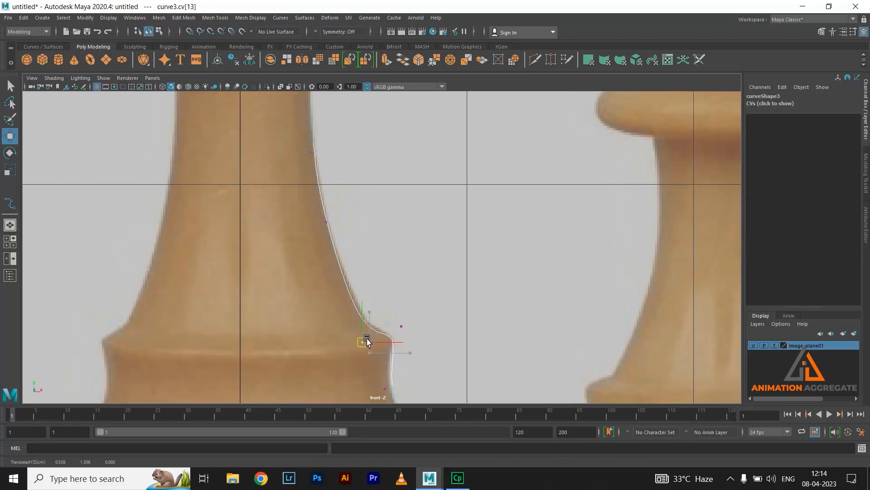
# Reposition the control vertices of the concave band below the ledge and the bulge above the base groove.
pyautogui.keyDown('alt'); pyautogui.moveTo(374, 321); pyautogui.dragTo(352, 245, button='middle'); pyautogui.keyUp('alt')
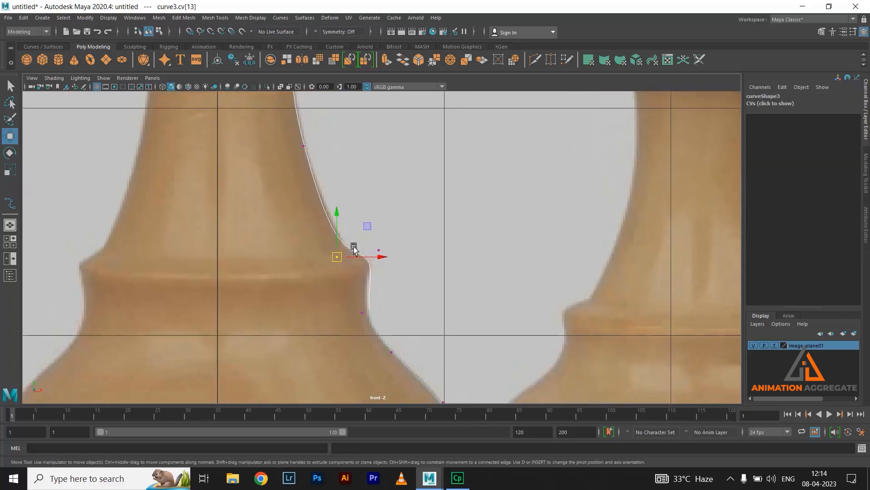
pyautogui.moveTo(354, 298); pyautogui.dragTo(362, 325)
pyautogui.keyDown('alt'); pyautogui.moveTo(371, 335); pyautogui.dragTo(395, 254, button='middle'); pyautogui.keyUp('alt')
pyautogui.click(364, 261)
pyautogui.moveTo(394, 247)
pyautogui.mouseDown()
pyautogui.moveTo(410, 275)
pyautogui.moveTo(398, 260)
pyautogui.mouseUp()
pyautogui.click(395, 293)
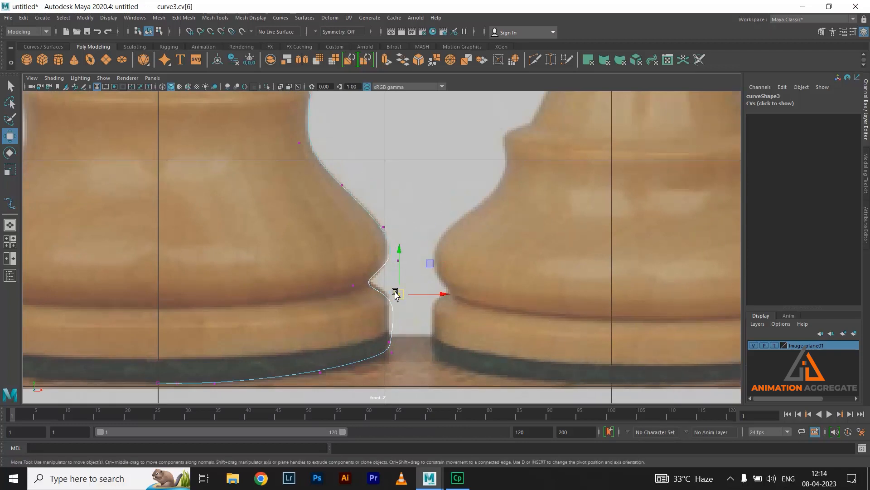
# Align the three control vertices along the side of the base disc in a straight vertical line.
pyautogui.moveTo(385, 370); pyautogui.dragTo(385, 370)
pyautogui.press('t')
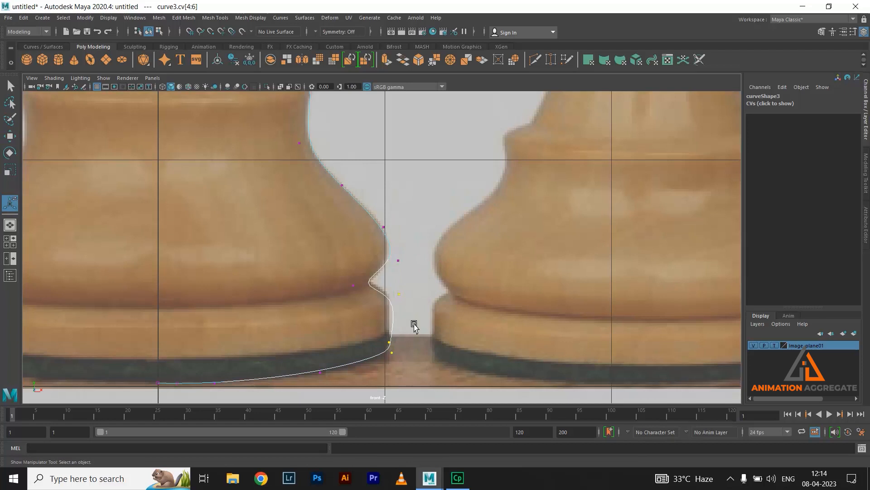
pyautogui.press('r')
pyautogui.moveTo(432, 324); pyautogui.dragTo(392, 333)
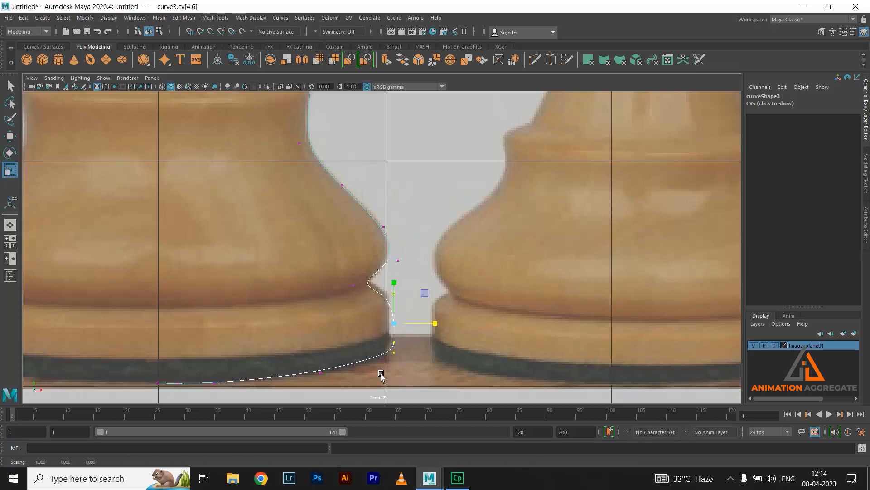
# Flatten the bottom control vertices, including the outer corner one, into a horizontal line and lower them to the base of the queen.
pyautogui.moveTo(126, 371); pyautogui.dragTo(348, 416)
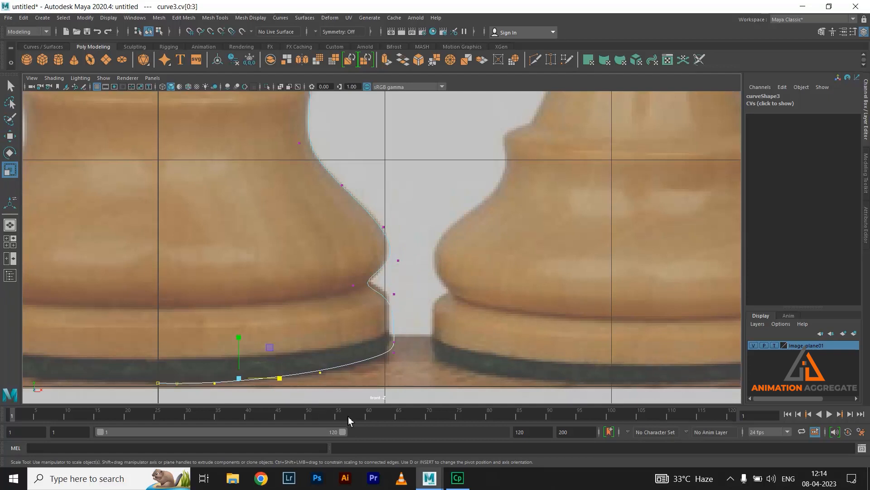
pyautogui.moveTo(237, 346); pyautogui.dragTo(245, 418)
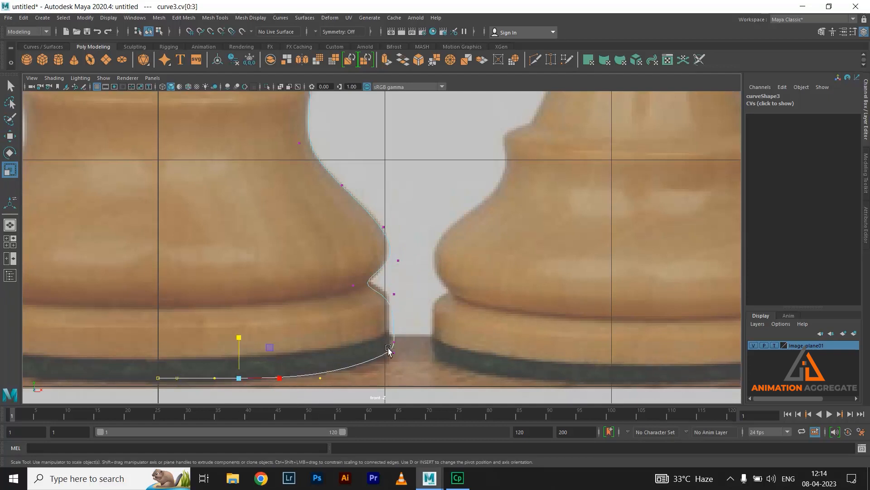
pyautogui.keyDown('shift'); pyautogui.moveTo(401, 372); pyautogui.dragTo(387, 347); pyautogui.keyUp('shift')
pyautogui.moveTo(276, 324); pyautogui.dragTo(276, 389)
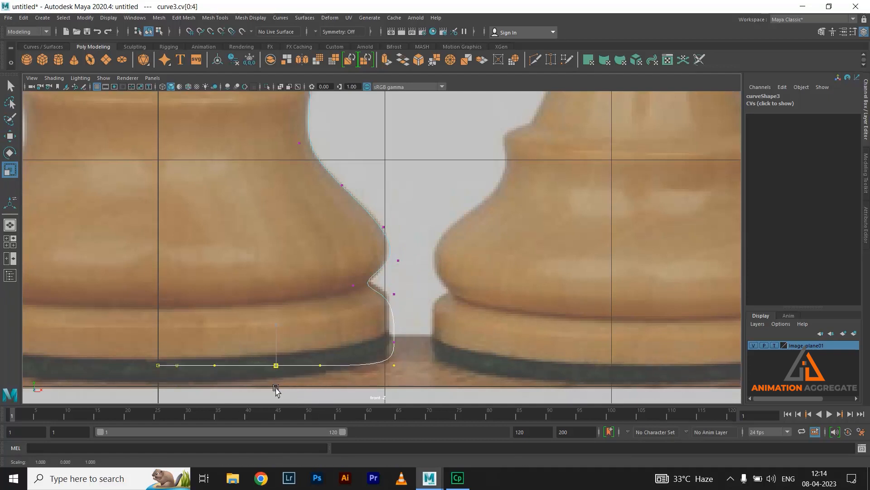
pyautogui.press('w')
pyautogui.moveTo(278, 323); pyautogui.dragTo(279, 334)
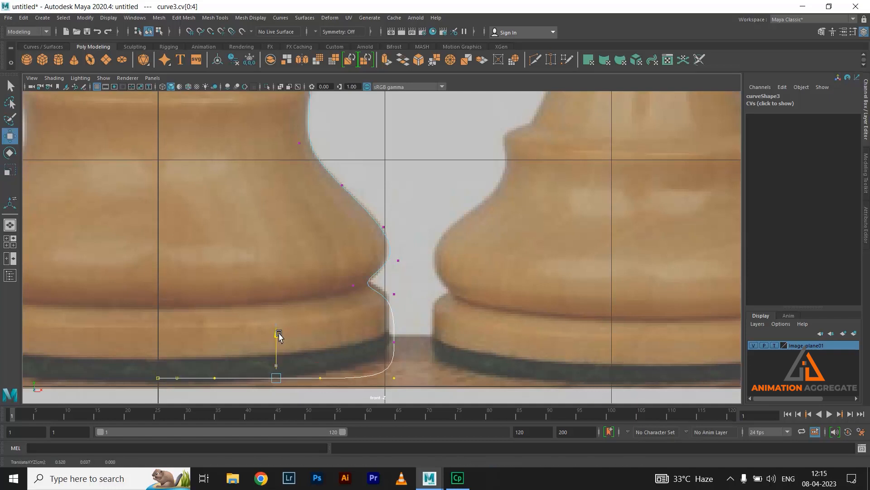
# Raise the base's outer corner control vertex and shift it and the vertex above it inward to refine the bottom edge.
pyautogui.moveTo(378, 362); pyautogui.dragTo(412, 390)
pyautogui.moveTo(390, 344); pyautogui.dragTo(388, 327)
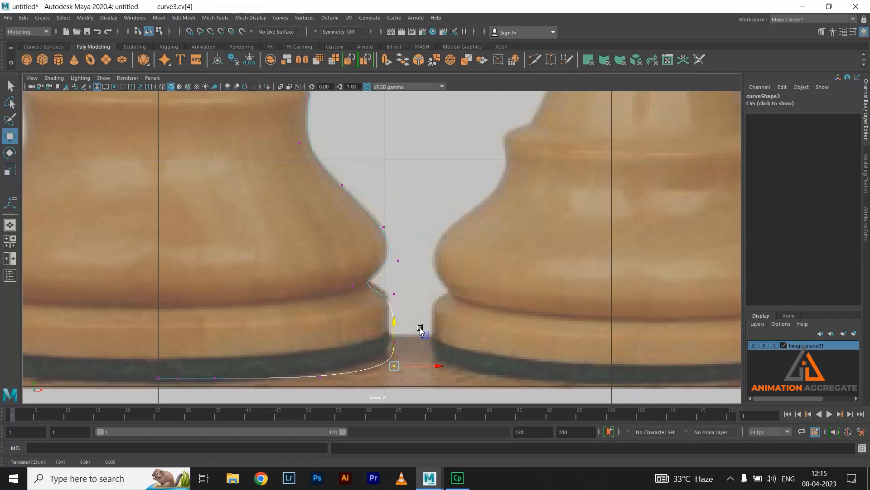
pyautogui.click(410, 344)
pyautogui.moveTo(383, 374); pyautogui.dragTo(428, 367)
pyautogui.click(393, 343)
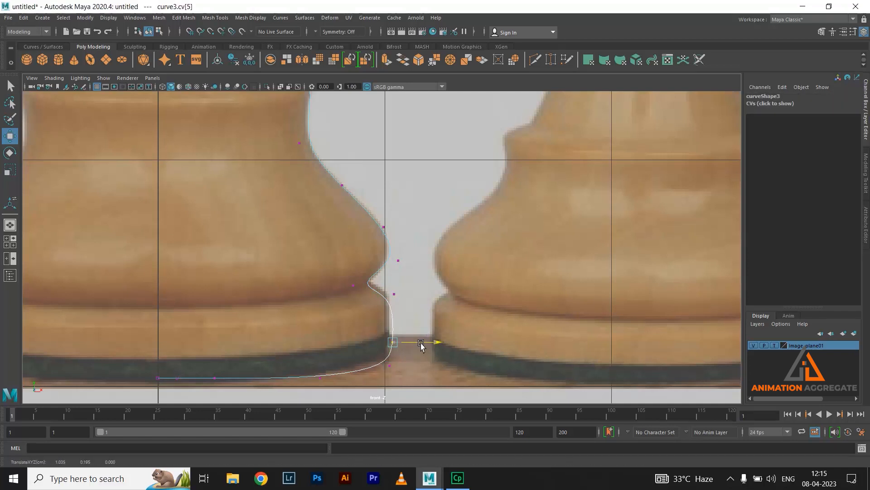
# Revolve the queen's profile curve into a mesh in the perspective view.
pyautogui.scroll(-5, 408, 354)
pyautogui.press('space')
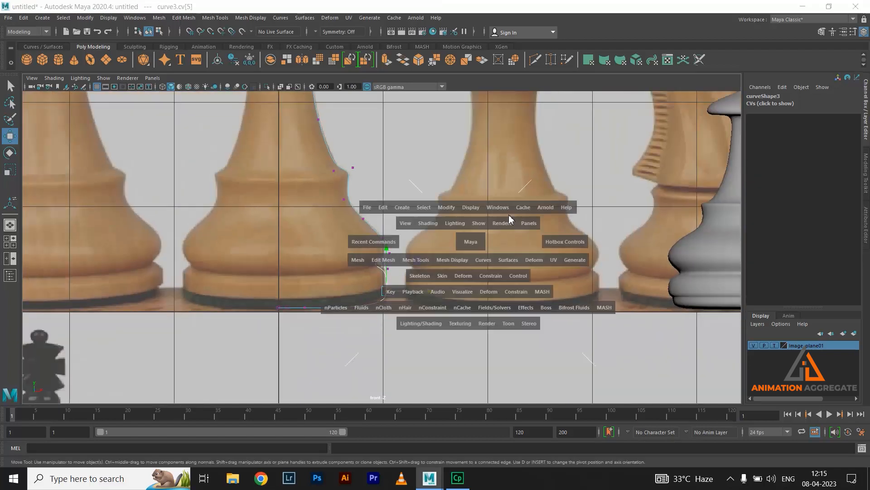
pyautogui.press('space')
pyautogui.click(546, 239)
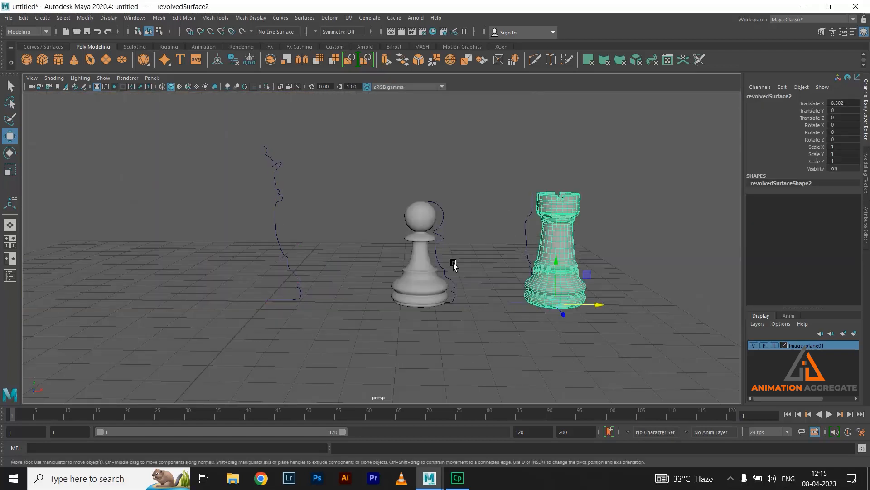
pyautogui.click(273, 216)
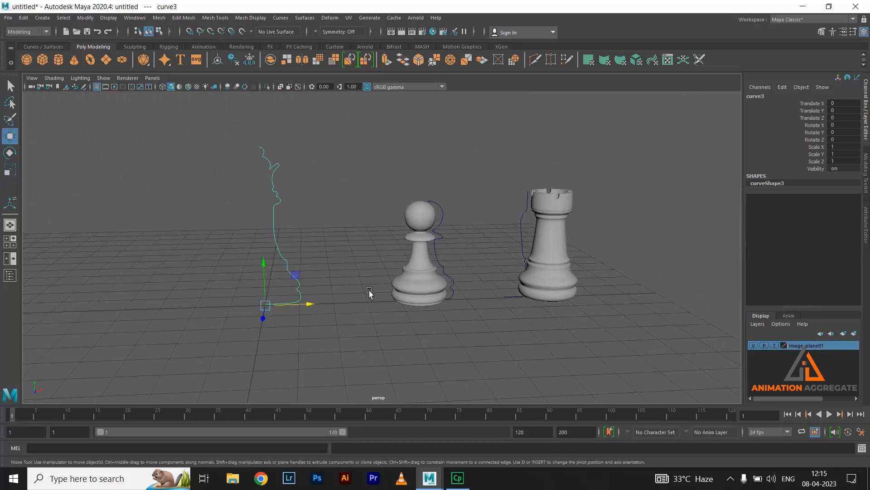
pyautogui.click(305, 18)
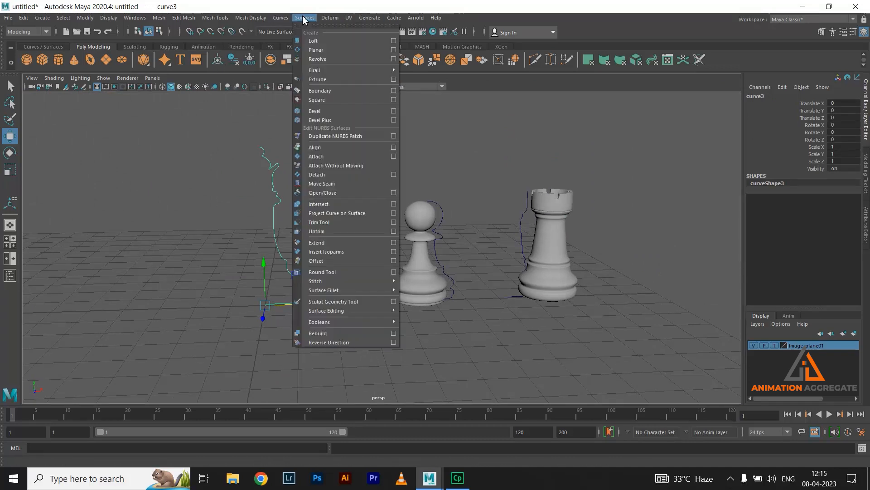
pyautogui.click(315, 59)
# Select the revolved queen mesh, check its shape, and delete all construction history in the scene.
pyautogui.keyDown('alt'); pyautogui.moveTo(371, 181); pyautogui.dragTo(326, 198); pyautogui.keyUp('alt')
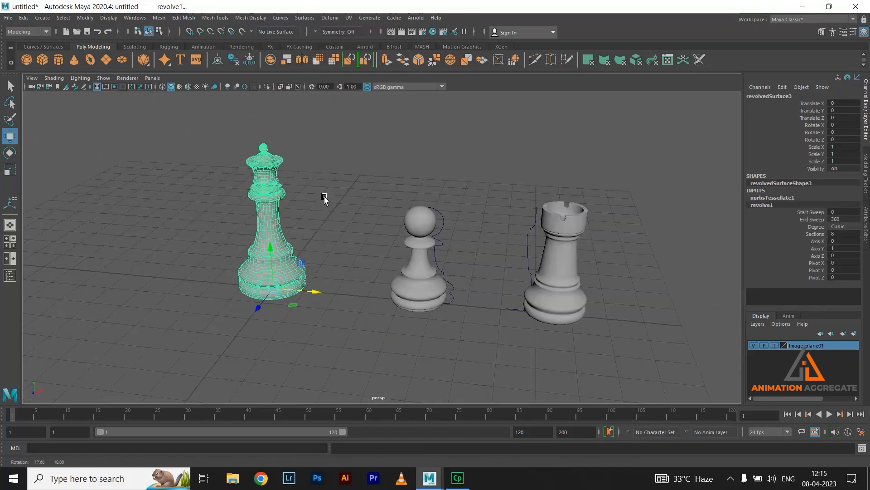
pyautogui.click(326, 197)
pyautogui.keyDown('alt'); pyautogui.moveTo(270, 189); pyautogui.dragTo(413, 200, button='middle'); pyautogui.keyUp('alt')
pyautogui.keyDown('alt'); pyautogui.moveTo(414, 200); pyautogui.dragTo(519, 266, button='right'); pyautogui.keyUp('alt')
pyautogui.click(475, 206)
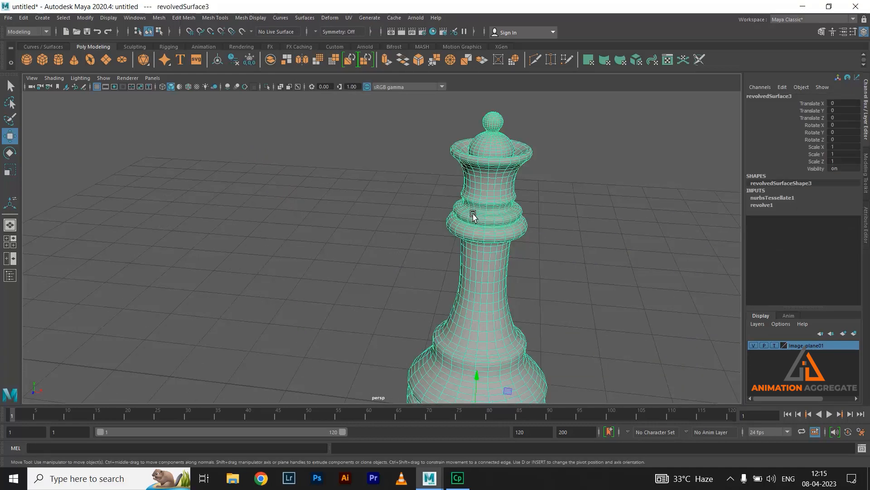
pyautogui.keyDown('alt'); pyautogui.moveTo(472, 213); pyautogui.dragTo(464, 186); pyautogui.keyUp('alt')
pyautogui.click(24, 18)
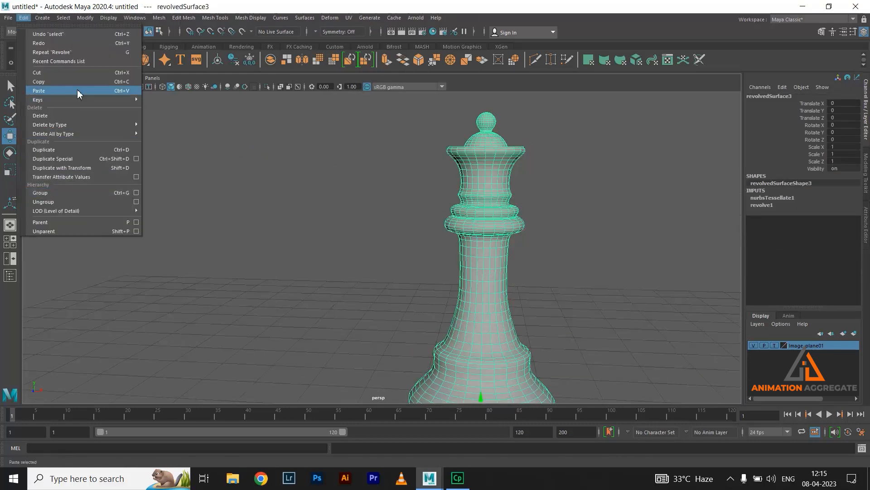
pyautogui.moveTo(93, 135)
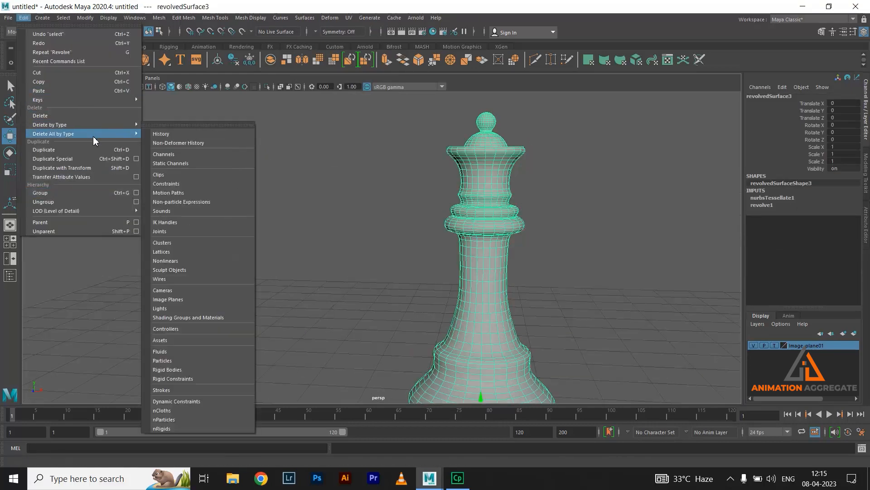
pyautogui.click(157, 134)
# Move the queen mesh along X to 1.627 in the front view, away from its profile curve.
pyautogui.keyDown('alt'); pyautogui.moveTo(362, 171); pyautogui.dragTo(352, 188); pyautogui.keyUp('alt')
pyautogui.keyDown('alt'); pyautogui.moveTo(352, 189); pyautogui.dragTo(578, 177, button='right'); pyautogui.keyUp('alt')
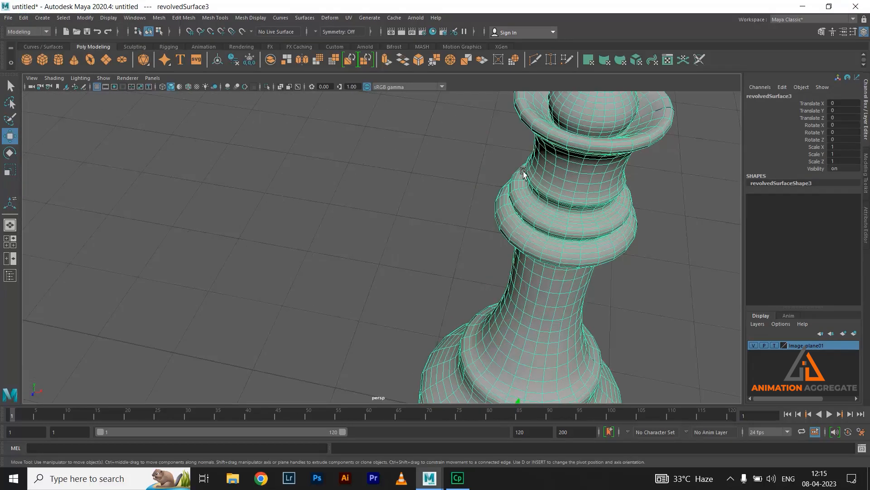
pyautogui.keyDown('alt'); pyautogui.moveTo(523, 172); pyautogui.dragTo(413, 270); pyautogui.keyUp('alt')
pyautogui.keyDown('alt'); pyautogui.moveTo(414, 270); pyautogui.dragTo(385, 223, button='right'); pyautogui.keyUp('alt')
pyautogui.press('space')
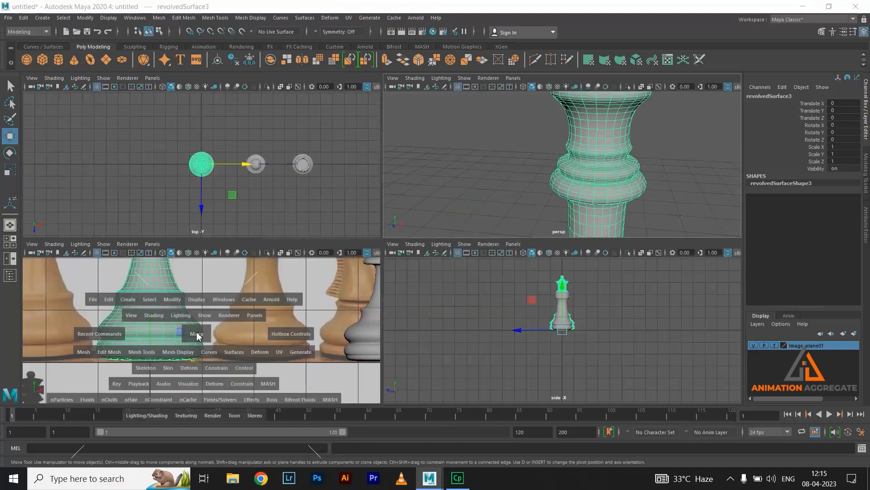
pyautogui.press('space')
pyautogui.keyDown('alt'); pyautogui.moveTo(291, 210); pyautogui.dragTo(319, 207, button='right'); pyautogui.keyUp('alt')
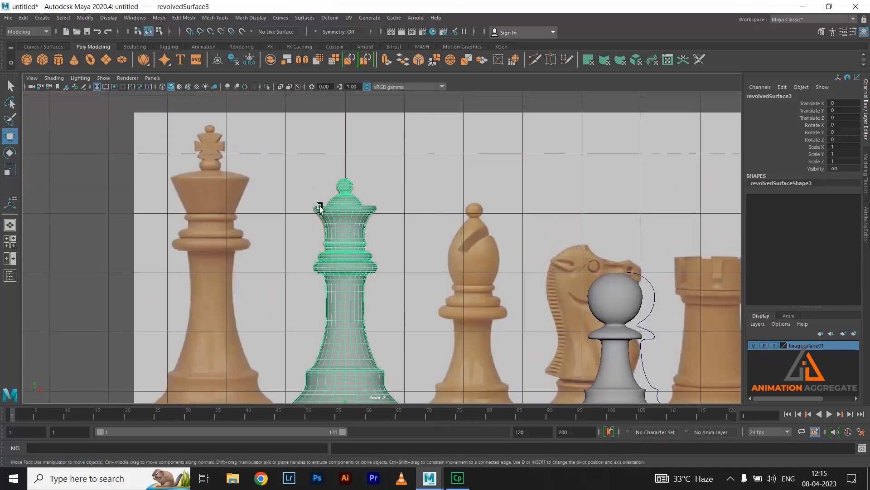
pyautogui.click(487, 257)
pyautogui.click(360, 239)
pyautogui.keyDown('alt'); pyautogui.moveTo(448, 301); pyautogui.dragTo(391, 381, button='right'); pyautogui.keyUp('alt')
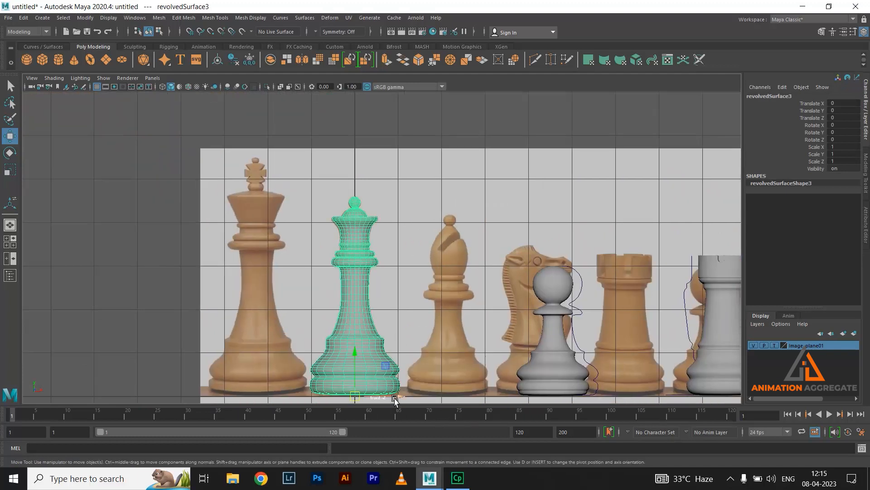
pyautogui.moveTo(395, 399); pyautogui.dragTo(466, 385)
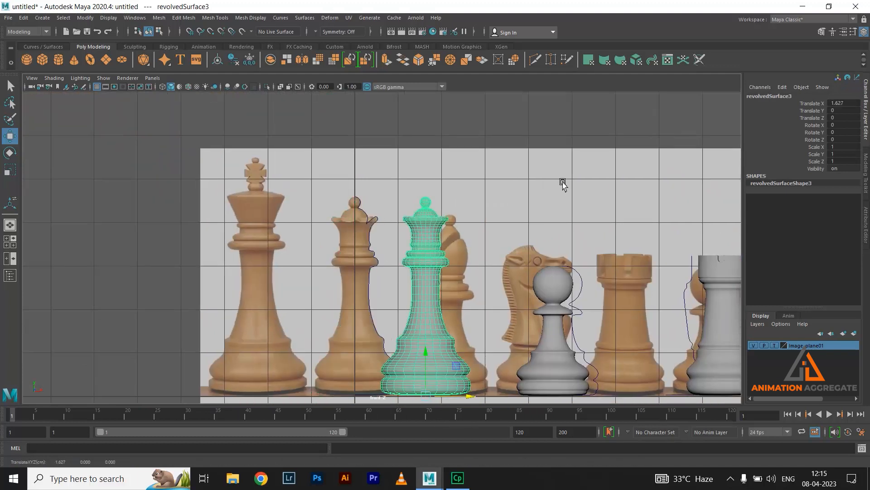
# Turn on smooth mesh preview for the queen and examine the crown's ball, dome and flared rim up close.
pyautogui.press('space')
pyautogui.press('space')
pyautogui.press('3')
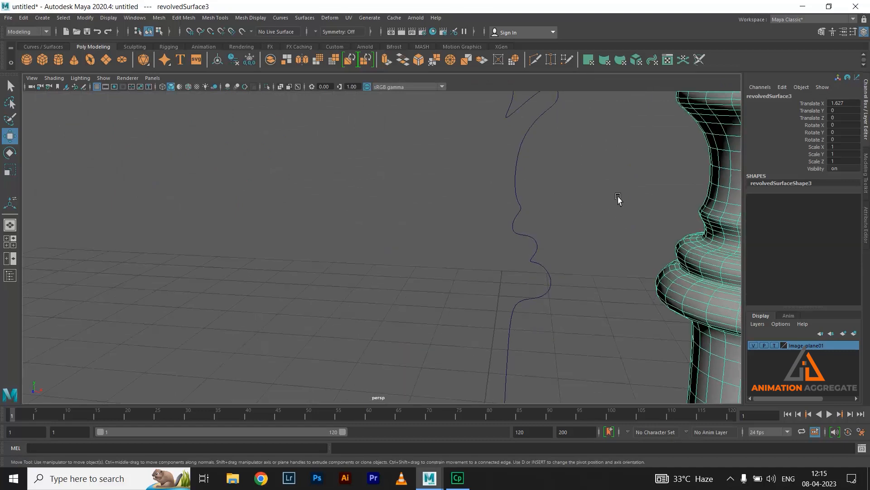
pyautogui.keyDown('alt'); pyautogui.moveTo(618, 200); pyautogui.dragTo(394, 294, button='middle'); pyautogui.keyUp('alt')
pyautogui.keyDown('alt'); pyautogui.moveTo(395, 293); pyautogui.dragTo(413, 285); pyautogui.keyUp('alt')
pyautogui.click(587, 151)
pyautogui.scroll(2, 517, 251)
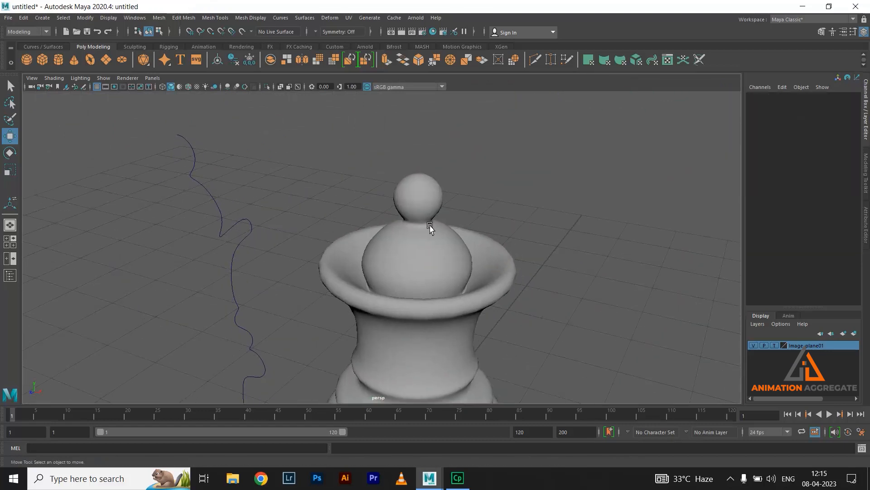
pyautogui.scroll(1, 431, 226)
pyautogui.scroll(1, 421, 268)
pyautogui.scroll(2, 399, 259)
pyautogui.click(383, 307)
pyautogui.keyDown('alt'); pyautogui.moveTo(372, 303); pyautogui.dragTo(406, 313); pyautogui.keyUp('alt')
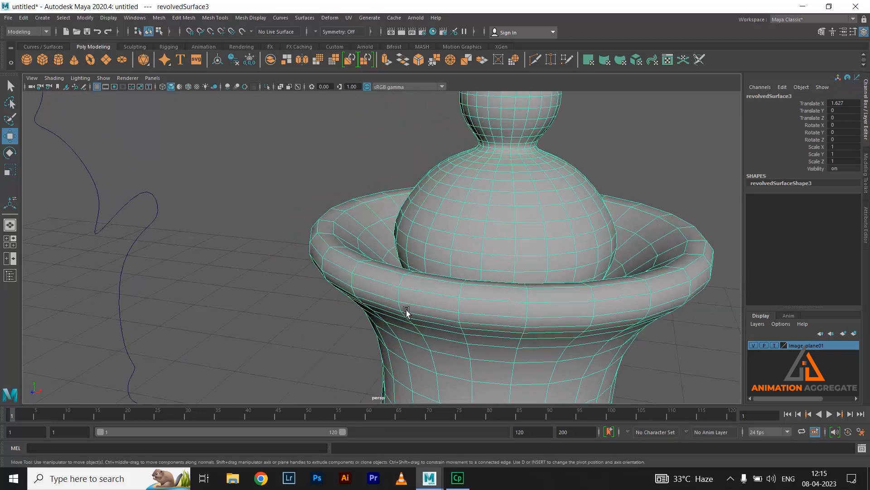
# Switch the queen mesh to face selection in the front view and select a face just beneath the crown's rim.
pyautogui.press('space')
pyautogui.press('space')
pyautogui.scroll(4, 406, 194)
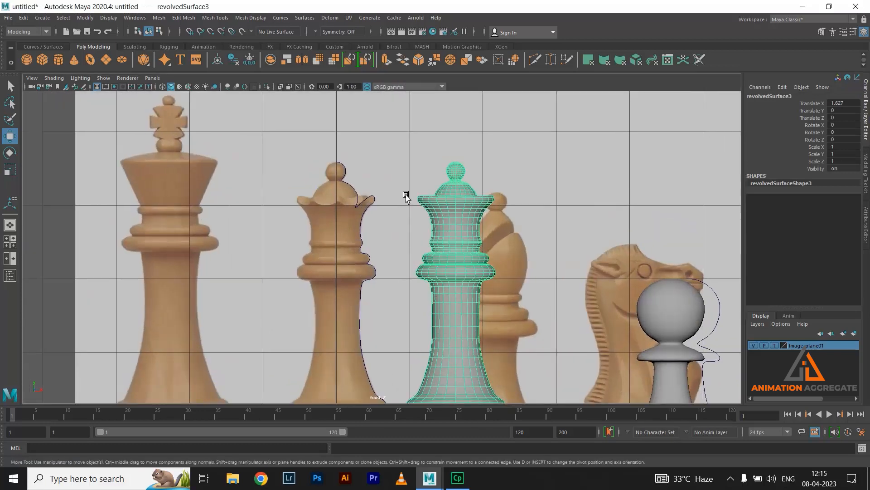
pyautogui.keyDown('alt'); pyautogui.moveTo(477, 155); pyautogui.dragTo(557, 171, button='right'); pyautogui.keyUp('alt')
pyautogui.keyDown('alt'); pyautogui.moveTo(557, 172); pyautogui.dragTo(428, 299, button='middle'); pyautogui.keyUp('alt')
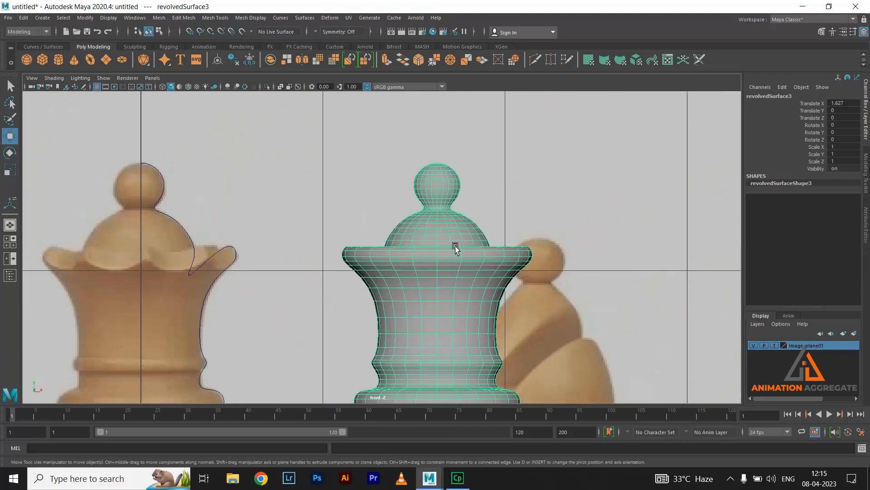
pyautogui.keyDown('alt'); pyautogui.moveTo(366, 247); pyautogui.dragTo(583, 295, button='right'); pyautogui.keyUp('alt')
pyautogui.rightClick(448, 274)
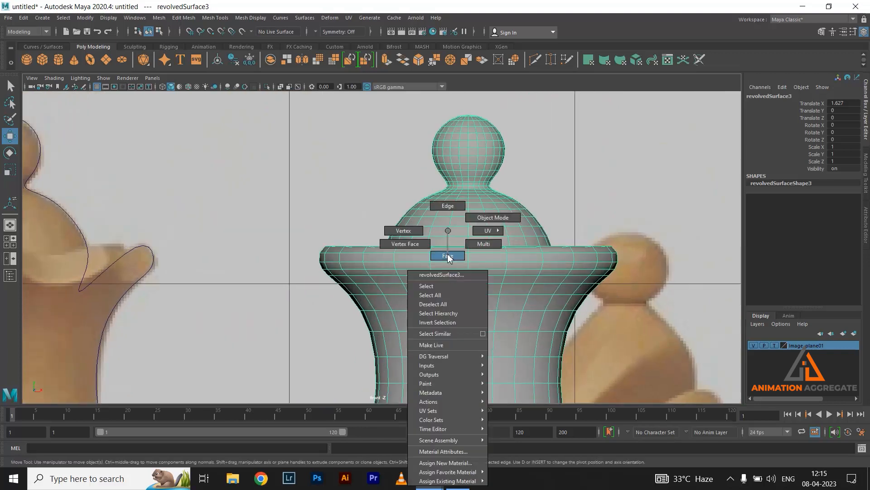
pyautogui.click(448, 256)
pyautogui.click(452, 279)
# In the perspective view, select the first alternating strips of faces wrapping over the crown's rim from its underside to its inner slope.
pyautogui.press('space')
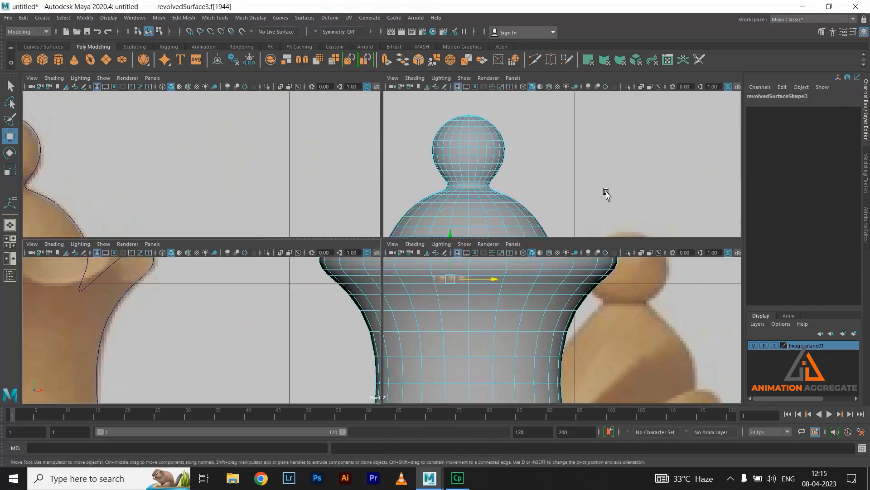
pyautogui.press('space')
pyautogui.keyDown('alt'); pyautogui.moveTo(453, 284); pyautogui.dragTo(396, 195); pyautogui.keyUp('alt')
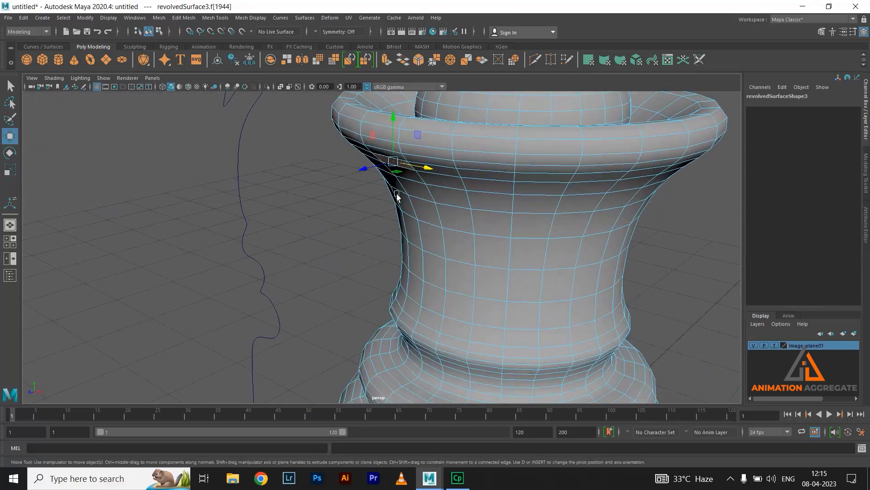
pyautogui.keyDown('alt'); pyautogui.moveTo(389, 132); pyautogui.dragTo(381, 156); pyautogui.keyUp('alt')
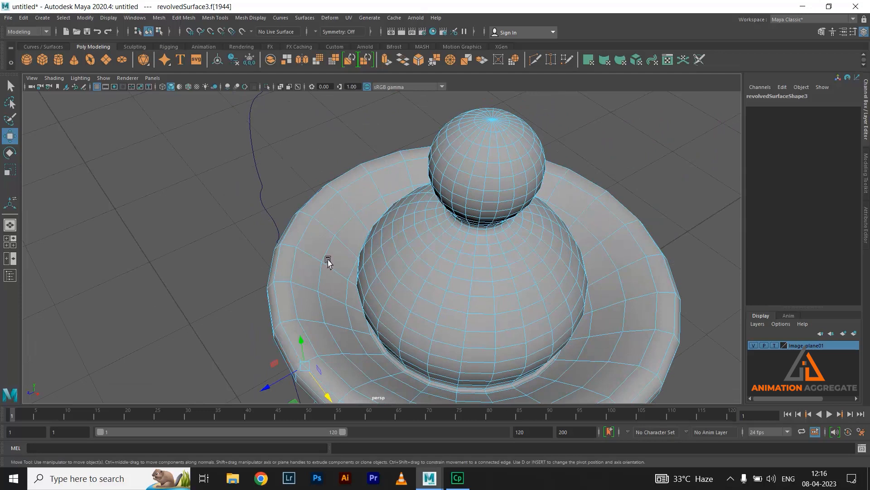
pyautogui.keyDown('shift'); pyautogui.click(334, 369); pyautogui.keyUp('shift')
pyautogui.keyDown('alt'); pyautogui.moveTo(334, 369); pyautogui.dragTo(252, 292); pyautogui.keyUp('alt')
pyautogui.click(411, 123)
pyautogui.keyDown('shift'); pyautogui.click(210, 299); pyautogui.keyUp('shift')
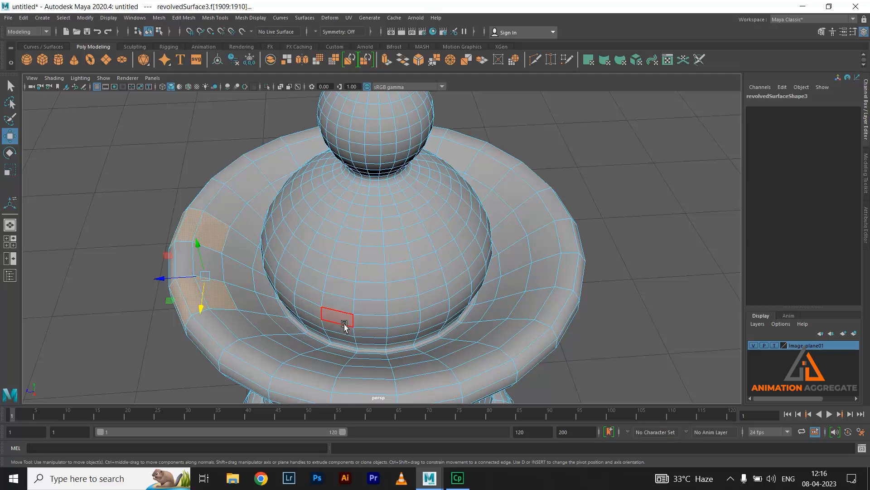
# Extend the face selection along the next part of the rim, adding every other strip from underside to inner slope.
pyautogui.keyDown('alt'); pyautogui.moveTo(265, 326); pyautogui.dragTo(230, 240); pyautogui.keyUp('alt')
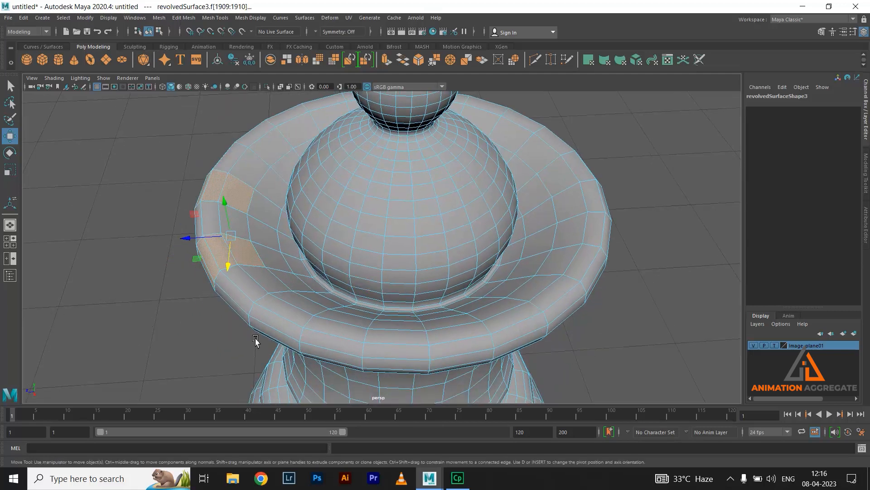
pyautogui.keyDown('alt'); pyautogui.moveTo(305, 332); pyautogui.dragTo(315, 302); pyautogui.keyUp('alt')
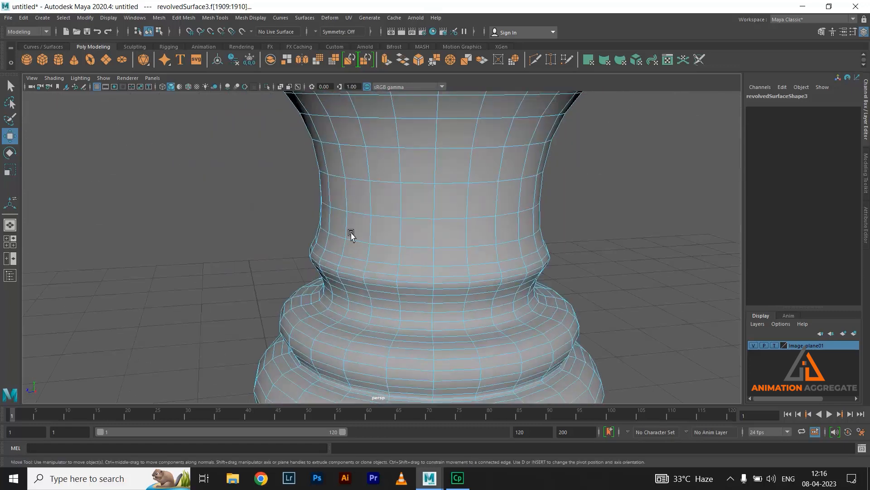
pyautogui.keyDown('alt'); pyautogui.moveTo(351, 234); pyautogui.dragTo(324, 257); pyautogui.keyUp('alt')
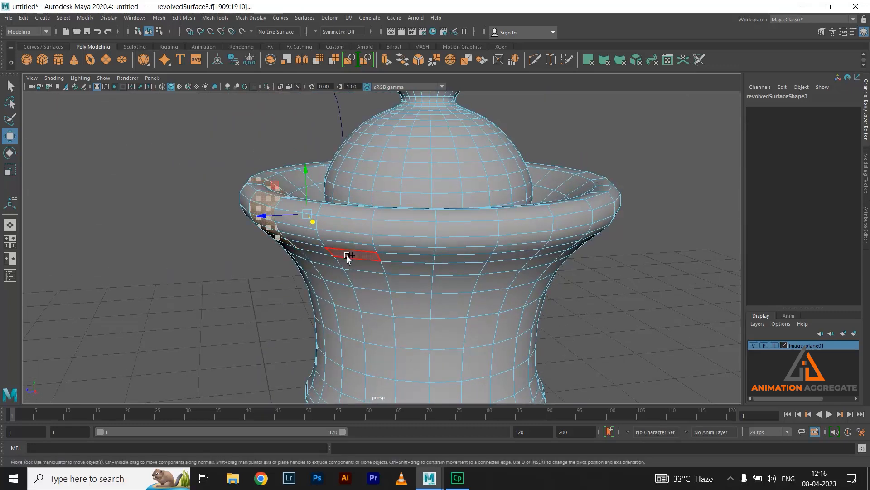
pyautogui.keyDown('shift'); pyautogui.click(348, 258); pyautogui.keyUp('shift')
pyautogui.keyDown('alt'); pyautogui.moveTo(474, 275); pyautogui.dragTo(352, 262); pyautogui.keyUp('alt')
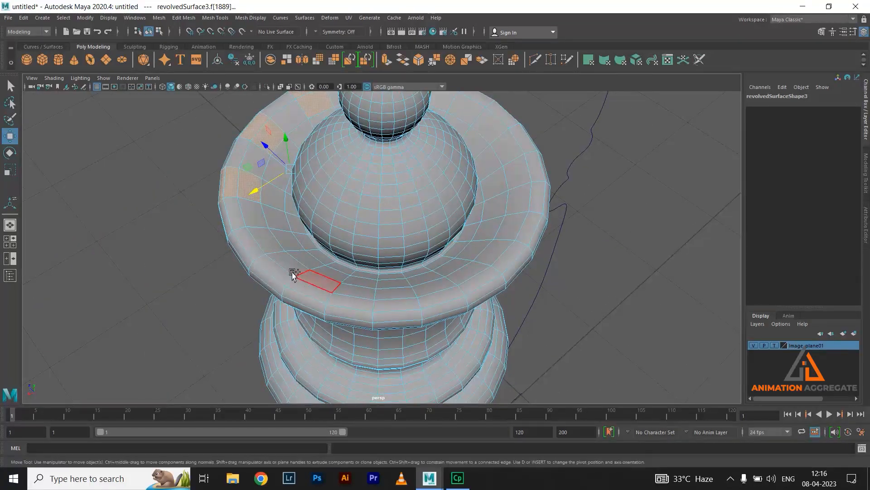
pyautogui.keyDown('shift'); pyautogui.click(270, 244); pyautogui.keyUp('shift')
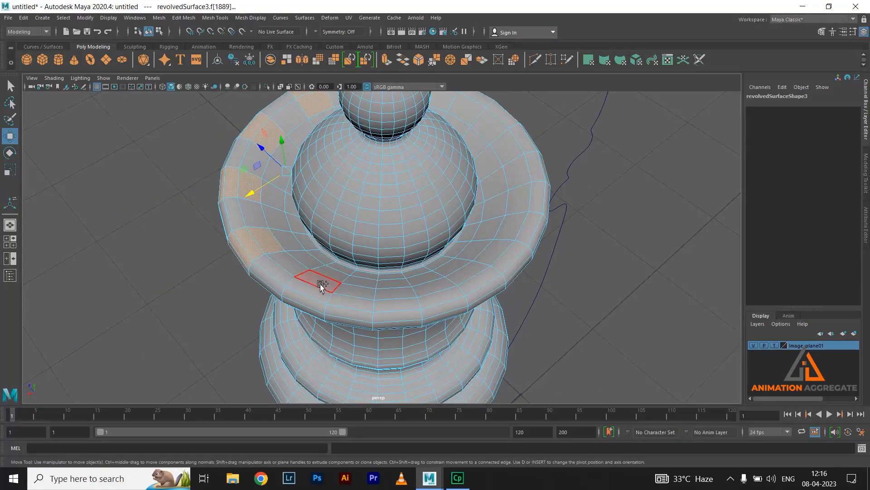
pyautogui.keyDown('alt'); pyautogui.moveTo(340, 287); pyautogui.dragTo(373, 260); pyautogui.keyUp('alt')
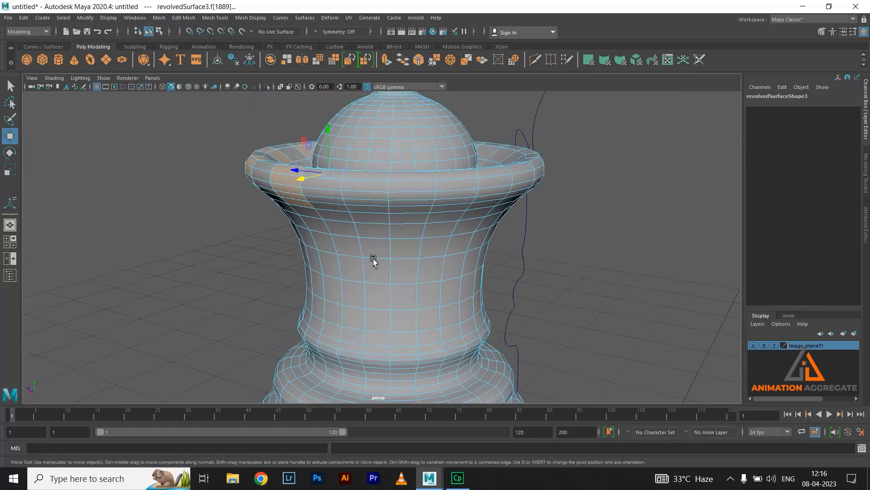
pyautogui.keyDown('shift'); pyautogui.click(365, 210); pyautogui.keyUp('shift')
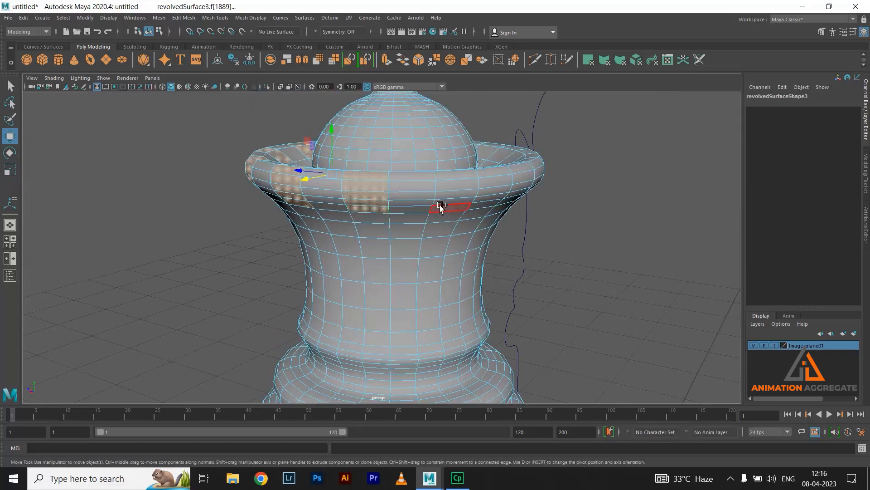
pyautogui.keyDown('alt'); pyautogui.moveTo(467, 245); pyautogui.dragTo(310, 332); pyautogui.keyUp('alt')
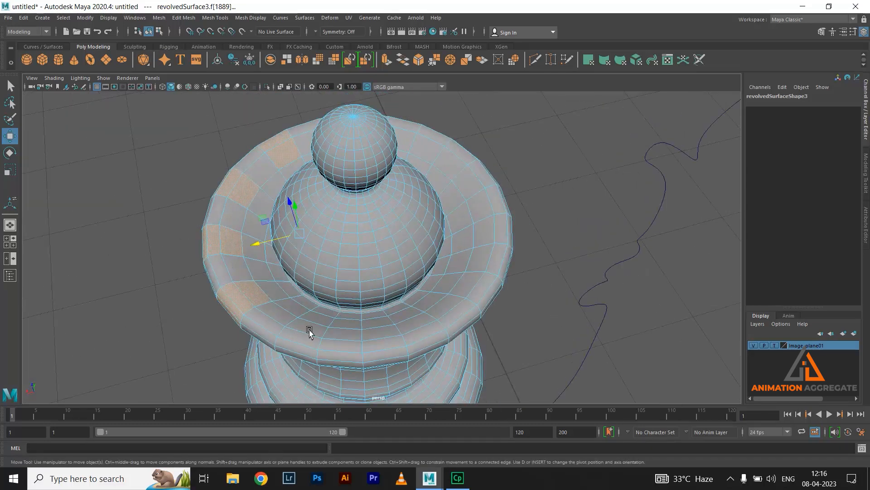
pyautogui.keyDown('shift'); pyautogui.click(311, 325); pyautogui.keyUp('shift')
pyautogui.keyDown('shift'); pyautogui.click(377, 332); pyautogui.keyUp('shift')
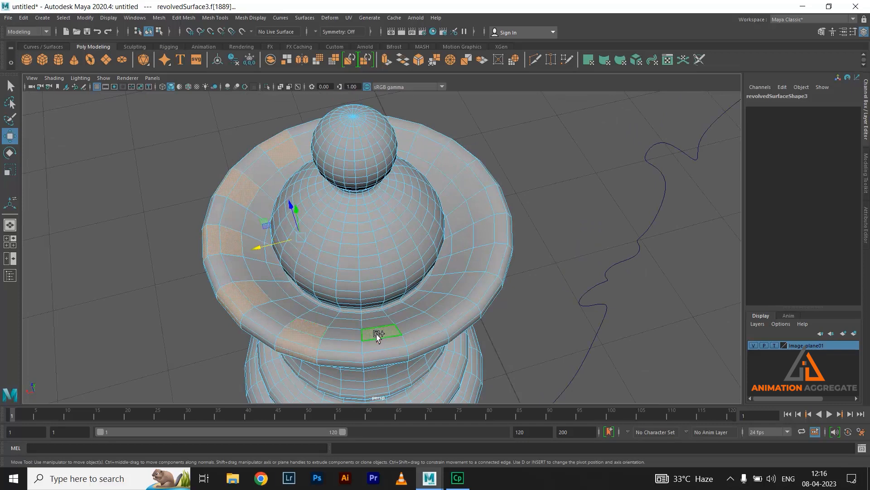
pyautogui.keyDown('alt'); pyautogui.moveTo(408, 320); pyautogui.dragTo(400, 212); pyautogui.keyUp('alt')
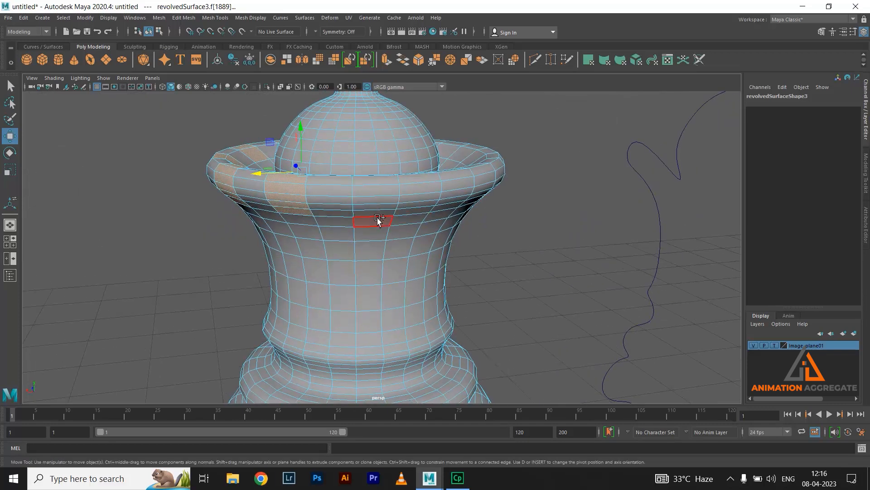
pyautogui.keyDown('shift'); pyautogui.click(377, 213); pyautogui.keyUp('shift')
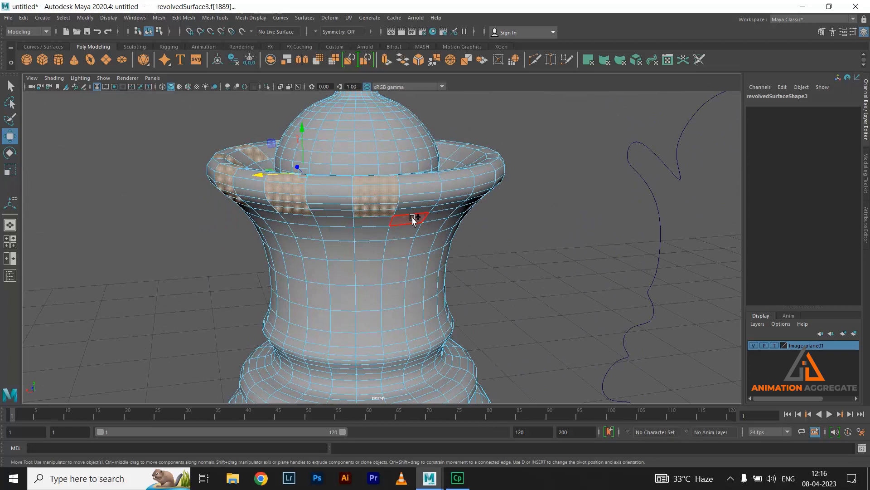
pyautogui.keyDown('shift'); pyautogui.click(445, 210); pyautogui.keyUp('shift')
pyautogui.hotkey('alt', 'shift')
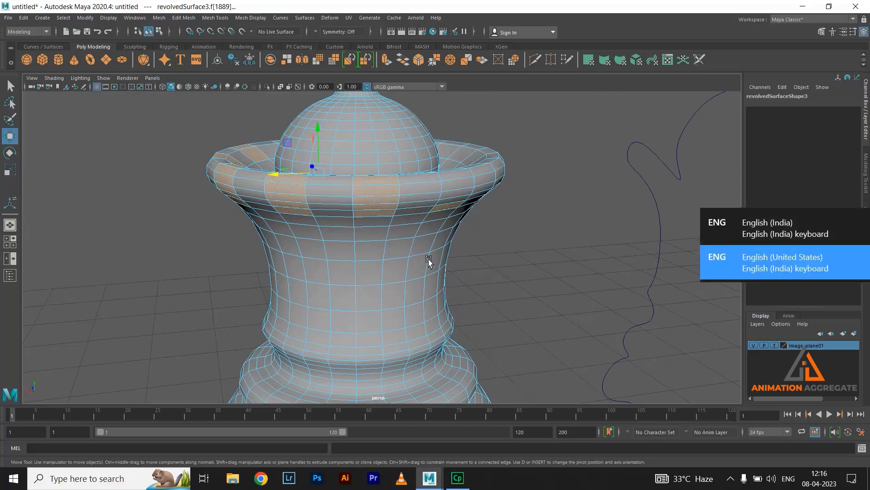
# Complete the alternating face-strip selection around the rest of the queen's rim and check it from all sides.
pyautogui.keyDown('alt'); pyautogui.moveTo(464, 219); pyautogui.dragTo(401, 300); pyautogui.keyUp('alt')
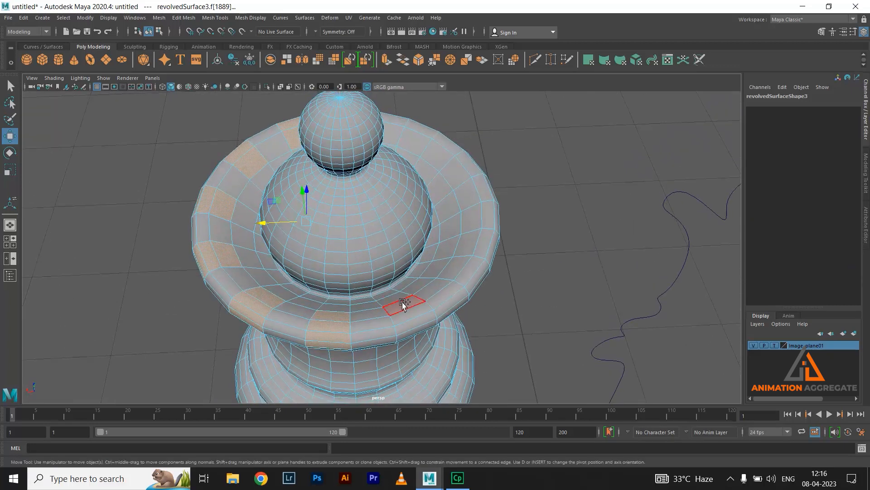
pyautogui.keyDown('alt'); pyautogui.moveTo(458, 295); pyautogui.dragTo(435, 305); pyautogui.keyUp('alt')
pyautogui.keyDown('shift'); pyautogui.click(403, 329); pyautogui.keyUp('shift')
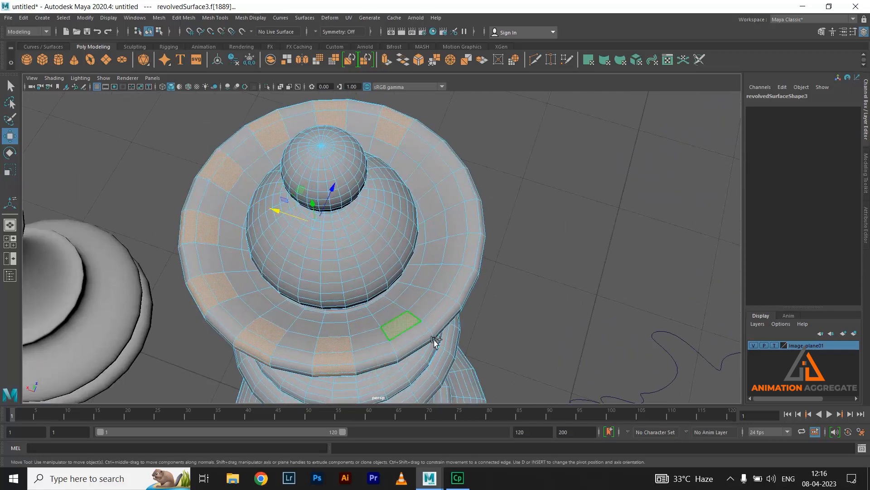
pyautogui.hotkey('alt', 'shift')
pyautogui.keyDown('alt'); pyautogui.moveTo(454, 320); pyautogui.dragTo(426, 267); pyautogui.keyUp('alt')
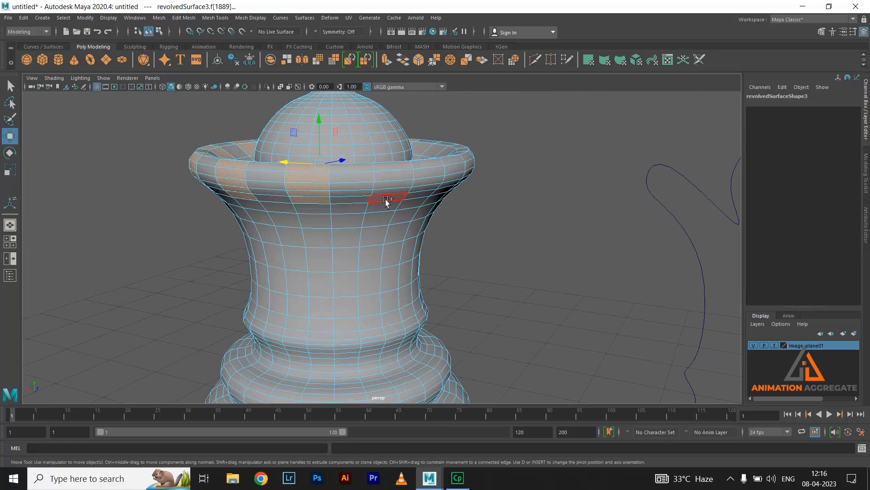
pyautogui.hotkey('alt', 'shift')
pyautogui.keyDown('alt'); pyautogui.moveTo(534, 254); pyautogui.dragTo(355, 212); pyautogui.keyUp('alt')
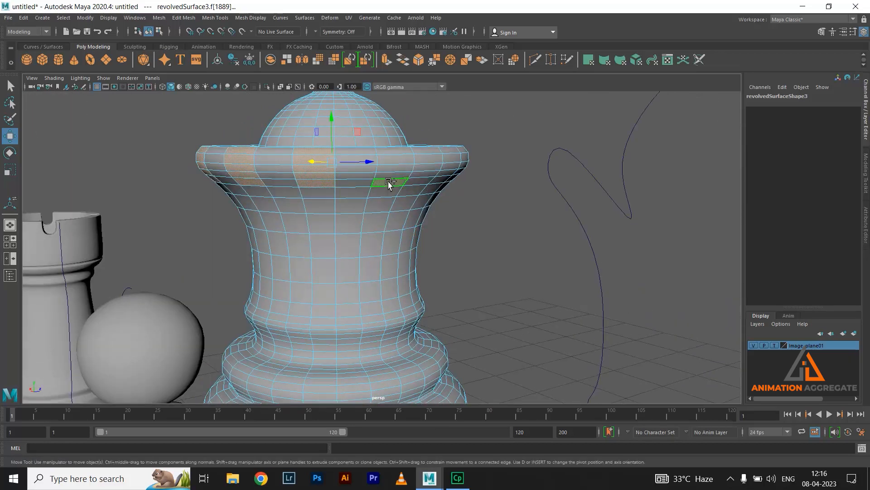
pyautogui.hotkey('alt', 'shift')
pyautogui.keyDown('alt'); pyautogui.moveTo(480, 227); pyautogui.dragTo(403, 306); pyautogui.keyUp('alt')
pyautogui.keyDown('shift'); pyautogui.click(401, 286); pyautogui.keyUp('shift')
pyautogui.keyDown('alt'); pyautogui.moveTo(521, 307); pyautogui.dragTo(467, 308); pyautogui.keyUp('alt')
pyautogui.keyDown('alt'); pyautogui.moveTo(511, 283); pyautogui.dragTo(416, 209); pyautogui.keyUp('alt')
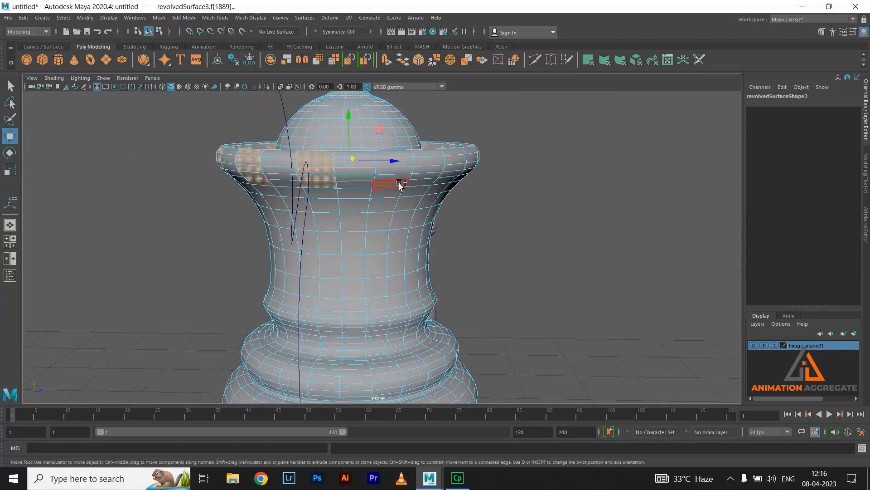
pyautogui.keyDown('alt'); pyautogui.moveTo(641, 200); pyautogui.dragTo(525, 232); pyautogui.keyUp('alt')
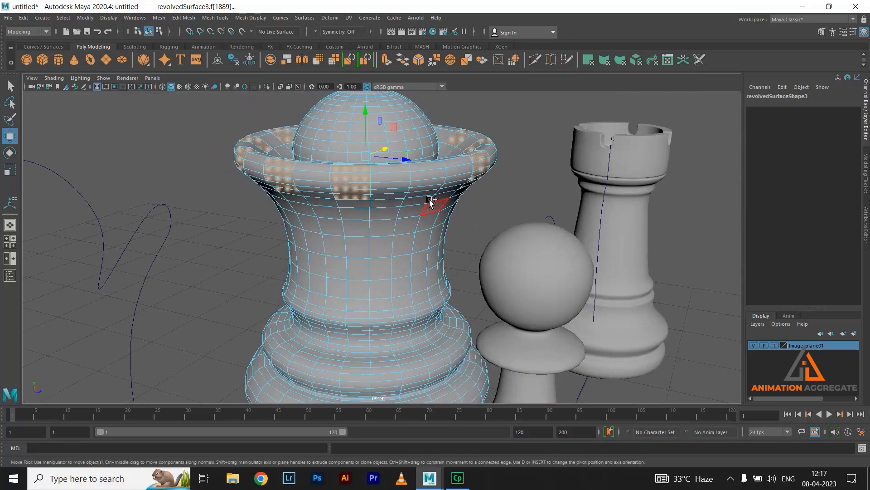
pyautogui.press('super+space')
pyautogui.keyDown('alt'); pyautogui.moveTo(531, 217); pyautogui.dragTo(398, 239); pyautogui.keyUp('alt')
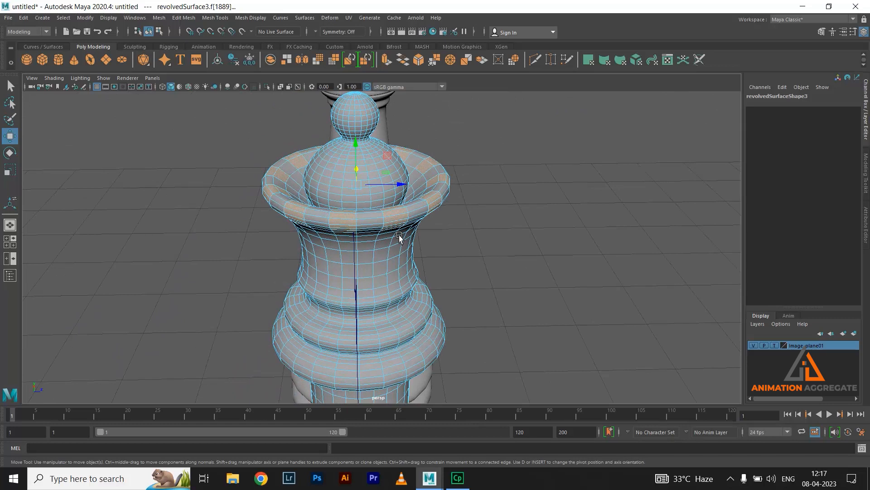
pyautogui.moveTo(400, 238)
pyautogui.keyDown('alt'); pyautogui.mouseDown()
pyautogui.moveTo(366, 235)
pyautogui.moveTo(375, 254)
pyautogui.moveTo(404, 242)
pyautogui.mouseUp(); pyautogui.keyUp('alt')
# Extrude the selected rim faces with a thickness of 0.01 and an offset of 0.02.
pyautogui.keyDown('shift'); pyautogui.moveTo(512, 149); pyautogui.dragTo(509, 174, button='right'); pyautogui.keyUp('shift')
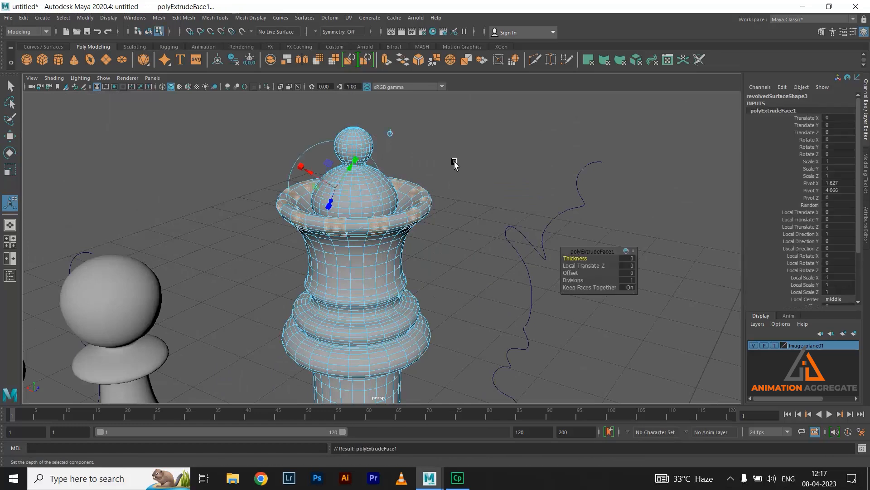
pyautogui.keyDown('alt'); pyautogui.moveTo(454, 161); pyautogui.dragTo(438, 132); pyautogui.keyUp('alt')
pyautogui.scroll(4, 439, 131)
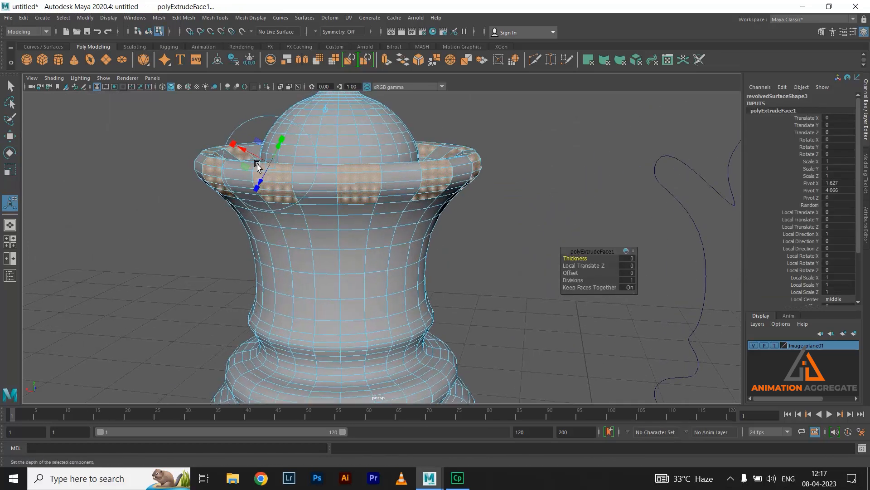
pyautogui.click(242, 149)
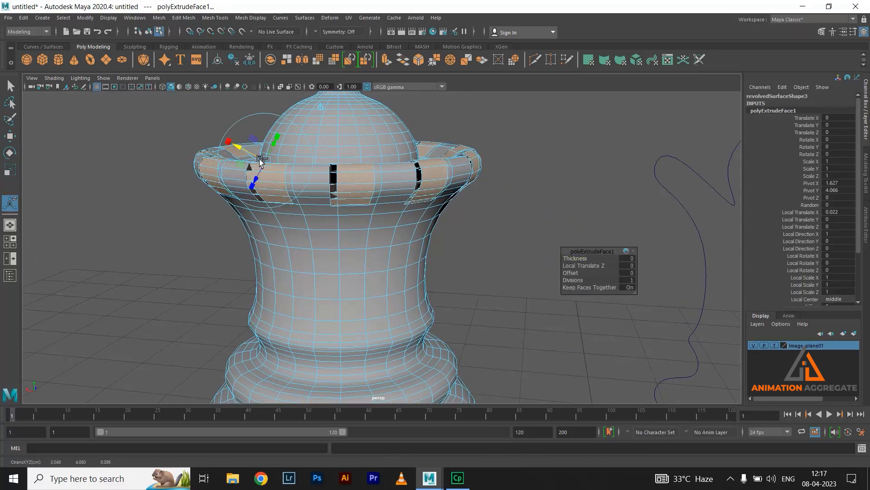
pyautogui.moveTo(580, 260)
pyautogui.mouseDown()
pyautogui.moveTo(589, 259)
pyautogui.moveTo(580, 259)
pyautogui.mouseUp()
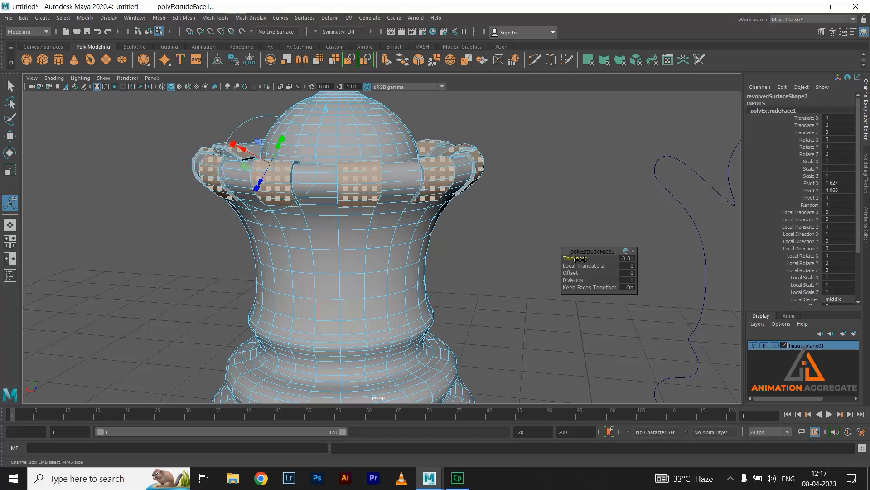
pyautogui.moveTo(577, 274); pyautogui.dragTo(580, 275)
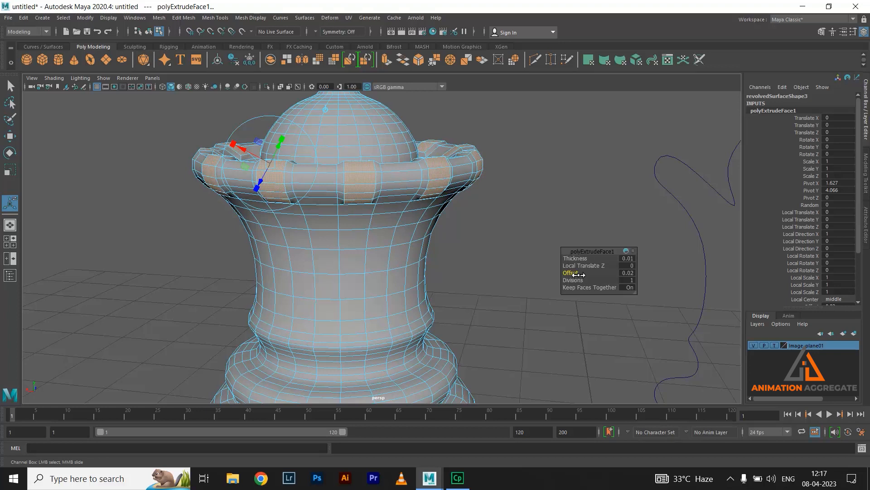
# Return the queen mesh to object mode and turn on its smooth mesh preview.
pyautogui.moveTo(428, 174); pyautogui.dragTo(561, 146, button='right')
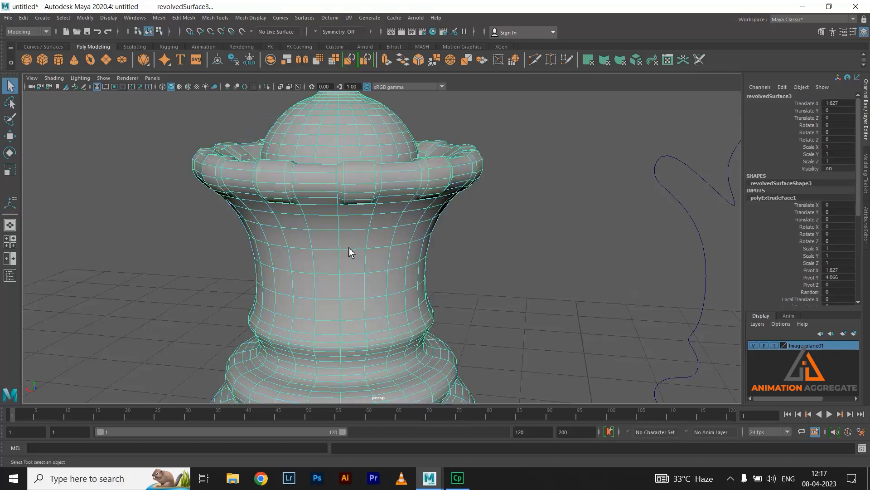
pyautogui.keyDown('alt'); pyautogui.moveTo(349, 248); pyautogui.dragTo(365, 184); pyautogui.keyUp('alt')
pyautogui.press('3')
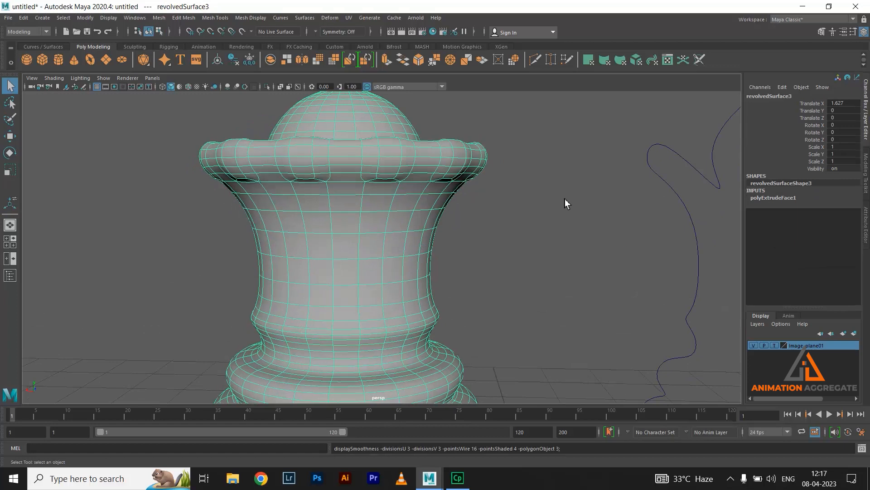
# Check the scalloped crown rim in perspective, reselect the queen mesh, and open the settings of its face extrusion.
pyautogui.click(567, 270)
pyautogui.keyDown('alt'); pyautogui.moveTo(567, 270); pyautogui.dragTo(393, 215); pyautogui.keyUp('alt')
pyautogui.click(393, 216)
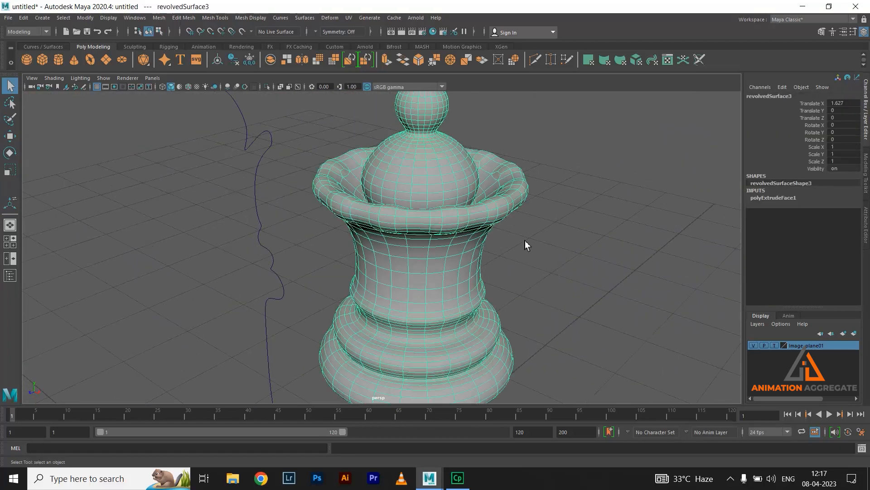
pyautogui.click(769, 198)
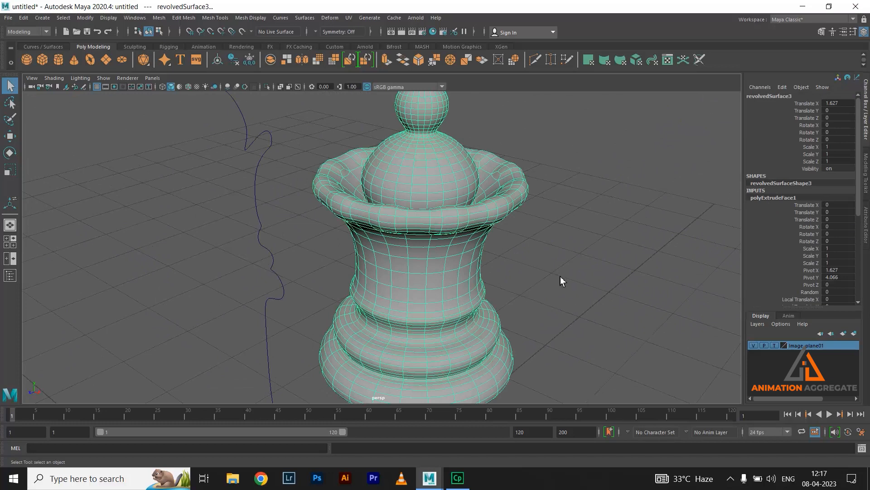
# Increase the thickness of the face extrusion on the queen's crown rim to deepen its scallops, then deselect the mesh.
pyautogui.press('t')
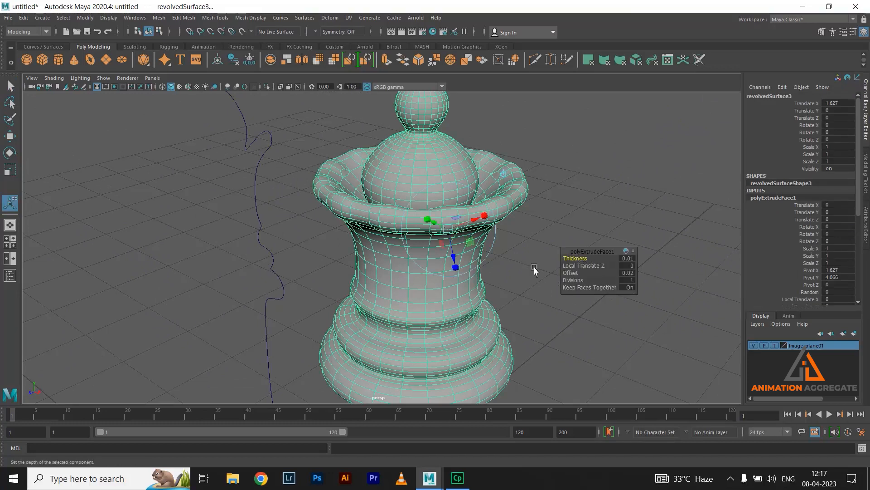
pyautogui.scroll(3, 494, 268)
pyautogui.click(634, 258)
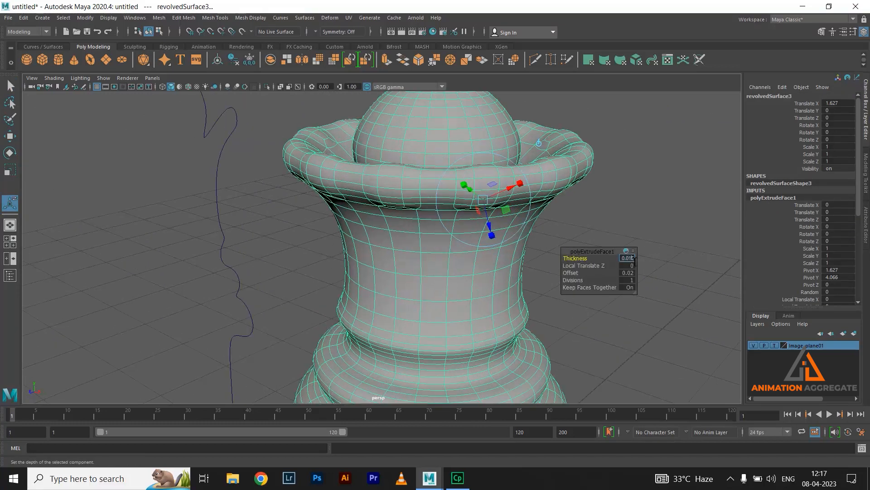
pyautogui.press('Return')
pyautogui.click(678, 151)
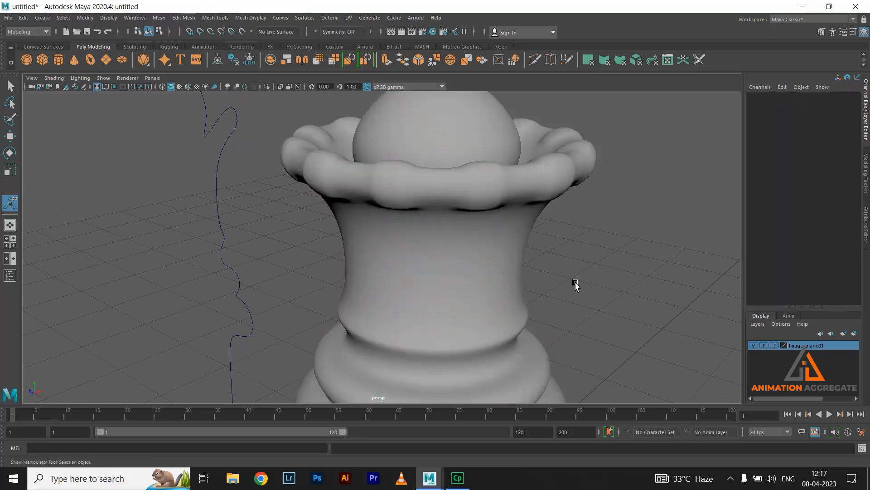
# Examine the scalloped crown and the whole queen beside the pawn and rook, and select the rook mesh.
pyautogui.scroll(-3, 441, 255)
pyautogui.keyDown('alt'); pyautogui.moveTo(441, 255); pyautogui.dragTo(464, 238); pyautogui.keyUp('alt')
pyautogui.scroll(-4, 454, 219)
pyautogui.scroll(-4, 437, 251)
pyautogui.scroll(1, 465, 238)
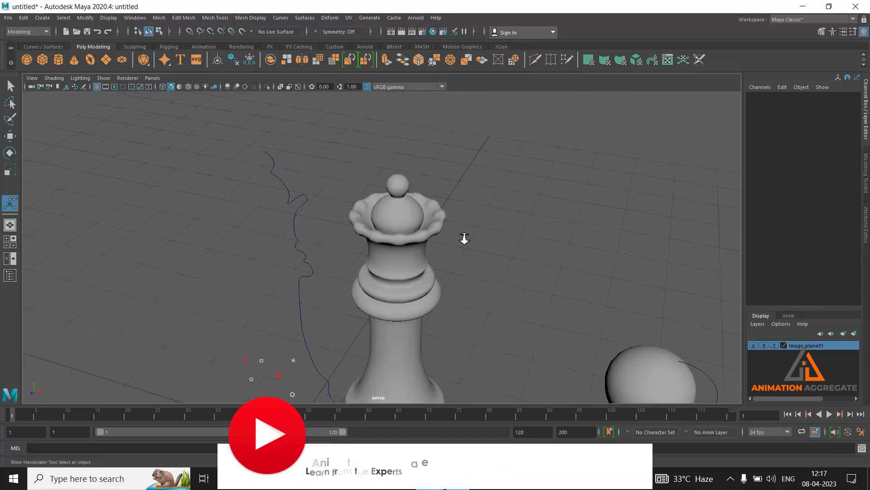
pyautogui.scroll(-3, 464, 238)
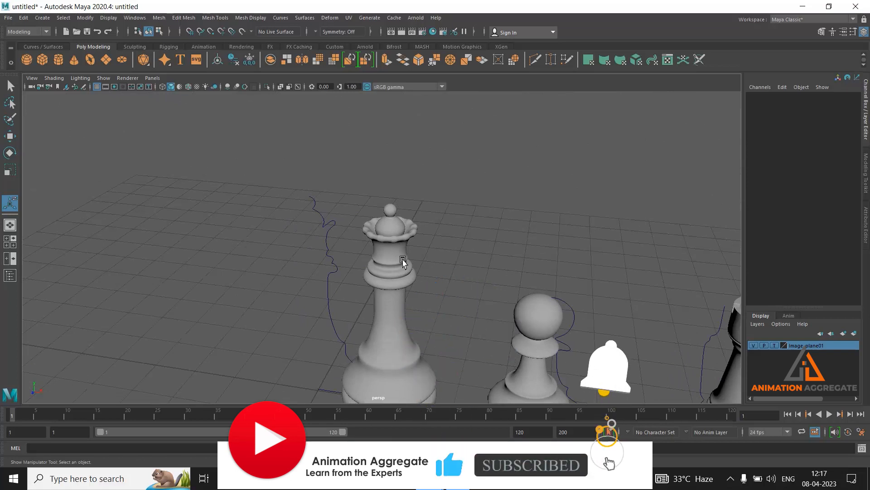
pyautogui.keyDown('alt'); pyautogui.moveTo(403, 262); pyautogui.dragTo(481, 313); pyautogui.keyUp('alt')
pyautogui.click(589, 313)
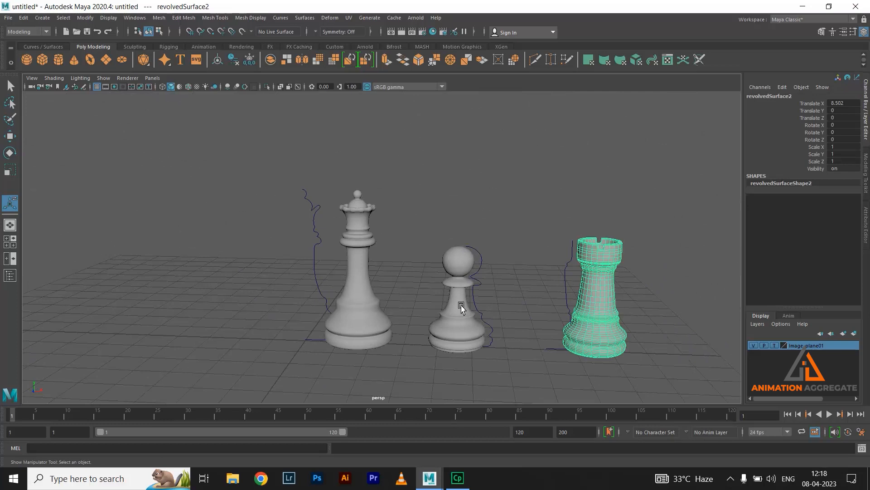